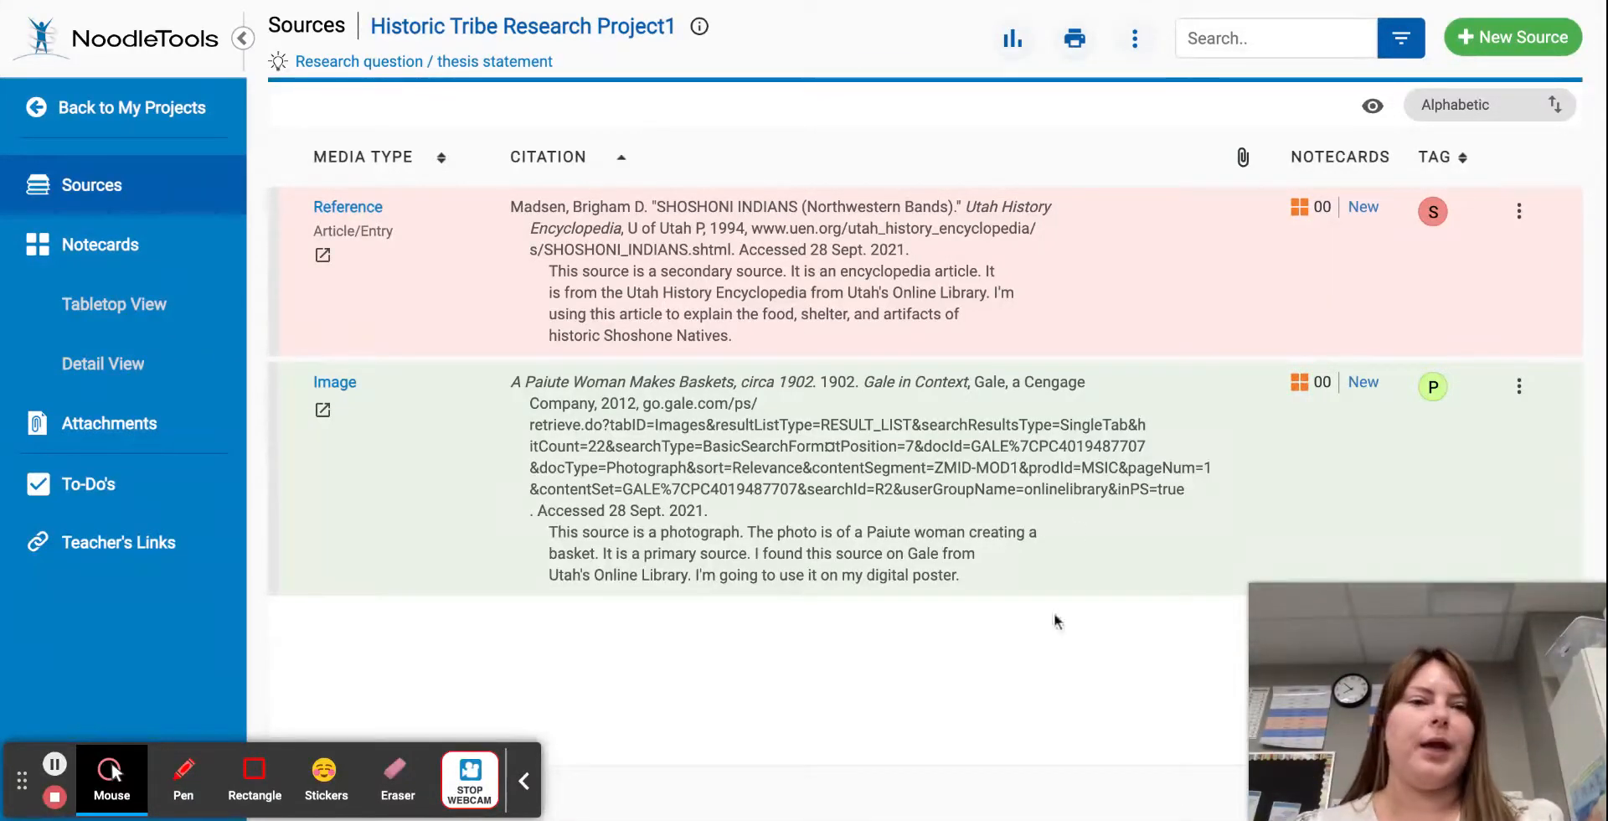
Create a new source citation for a print or in-hand book.
{"action": "left_click", "coordinate": [1503, 43]}
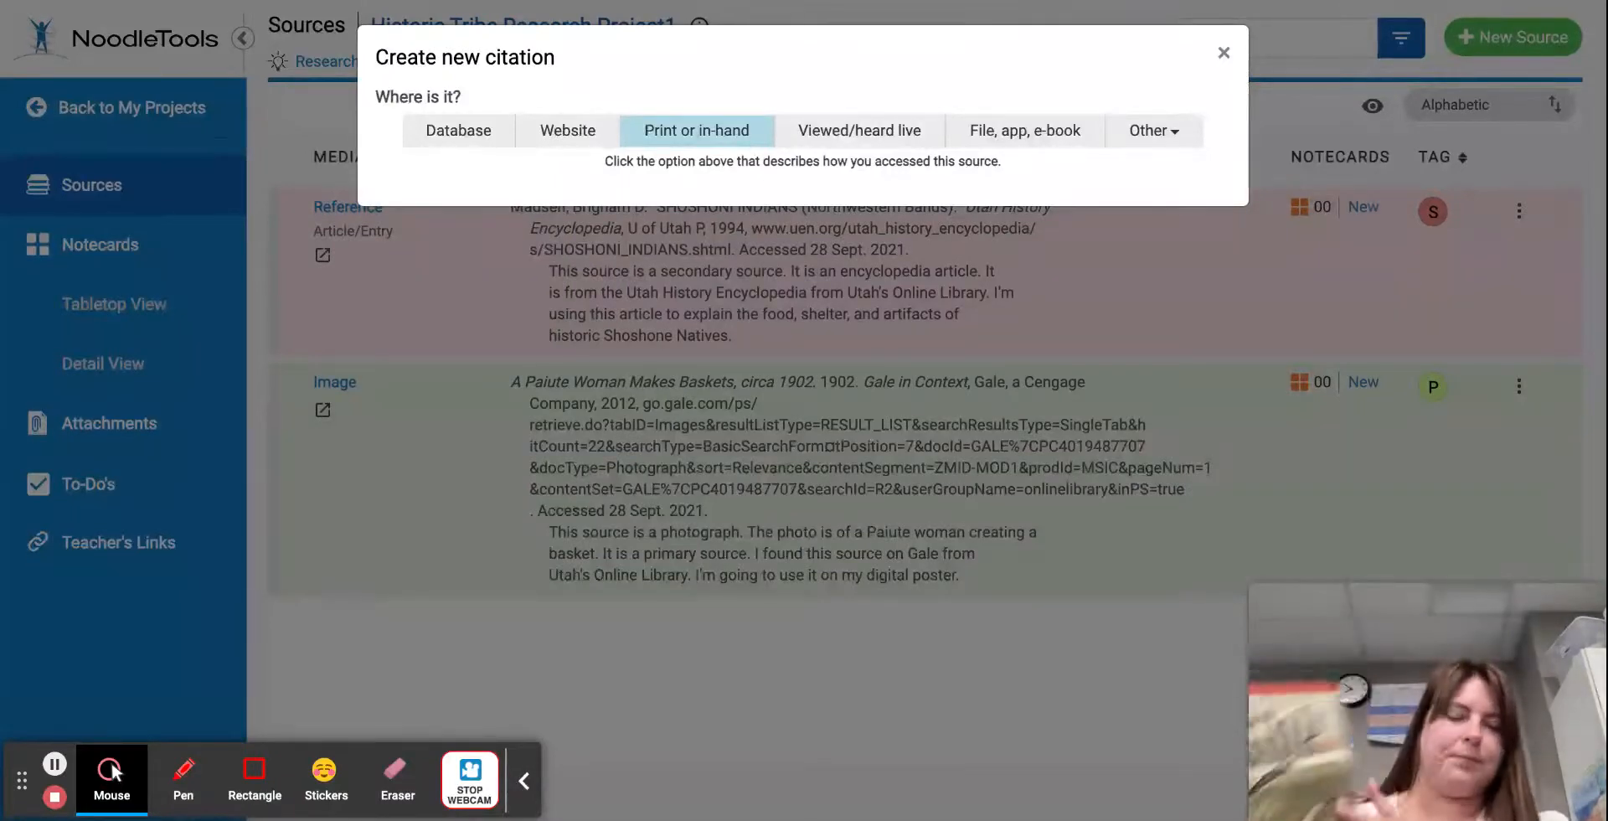
{"action": "left_click", "coordinate": [736, 127]}
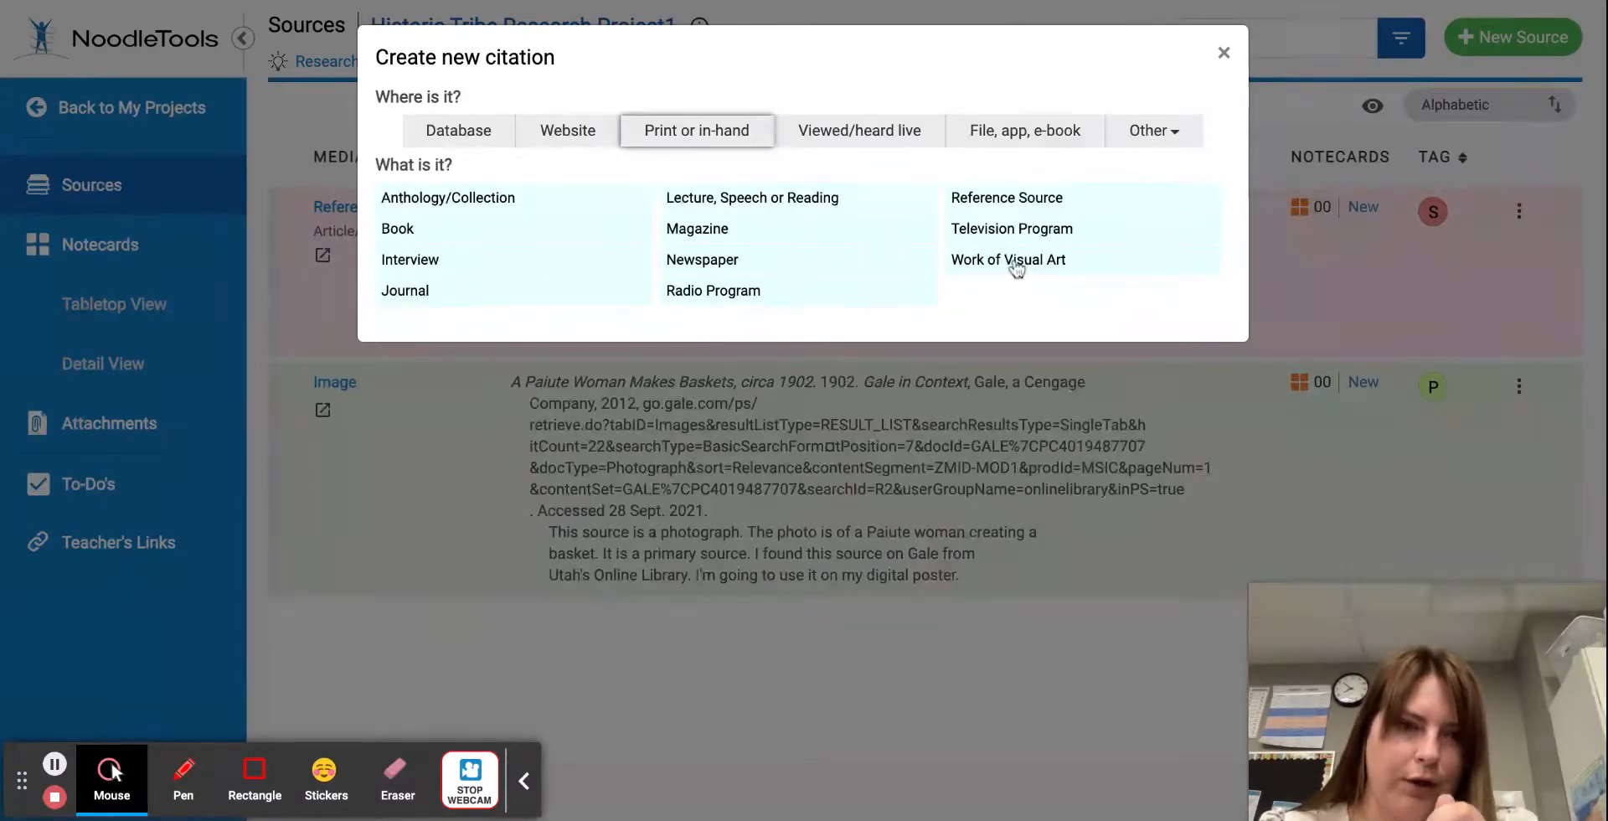
{"action": "left_click", "coordinate": [463, 238]}
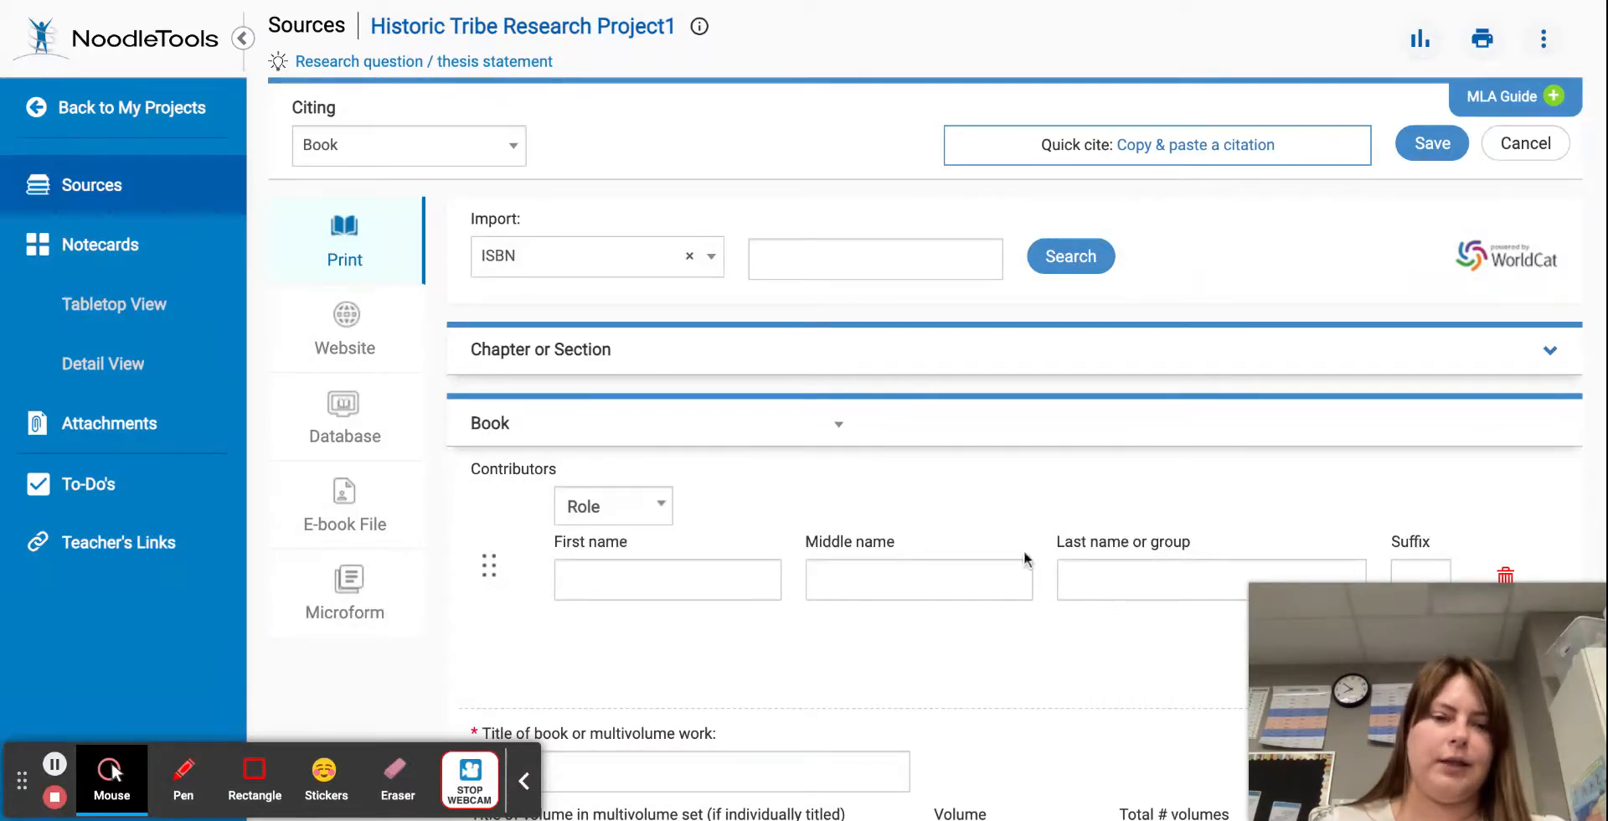
{"action": "left_click", "coordinate": [523, 781]}
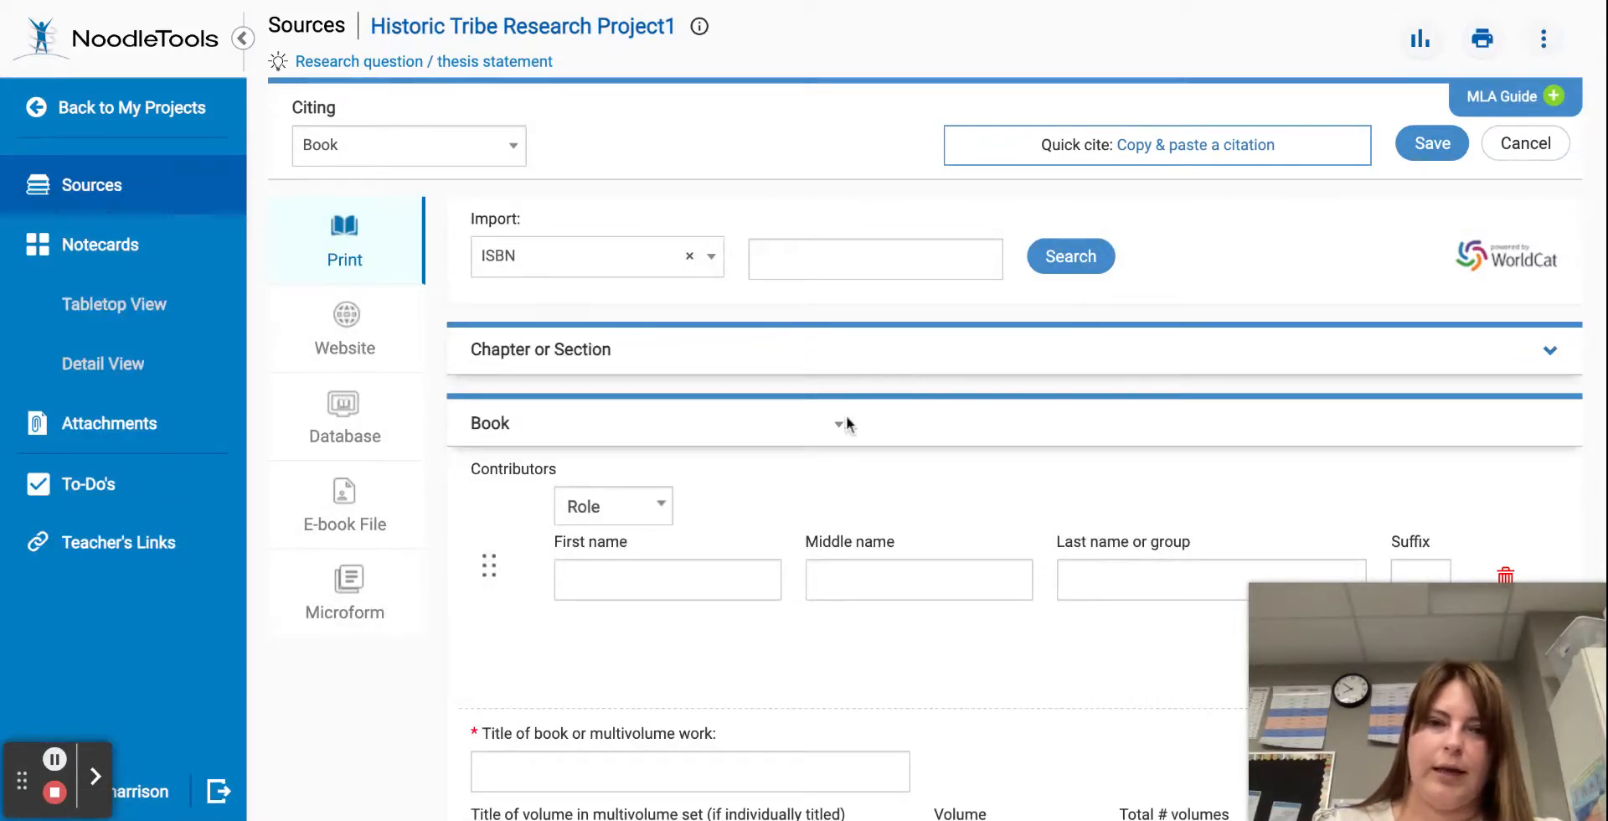
Enter the first contributor's first name, middle initial and last name in the book citation.
{"action": "left_click", "coordinate": [636, 594]}
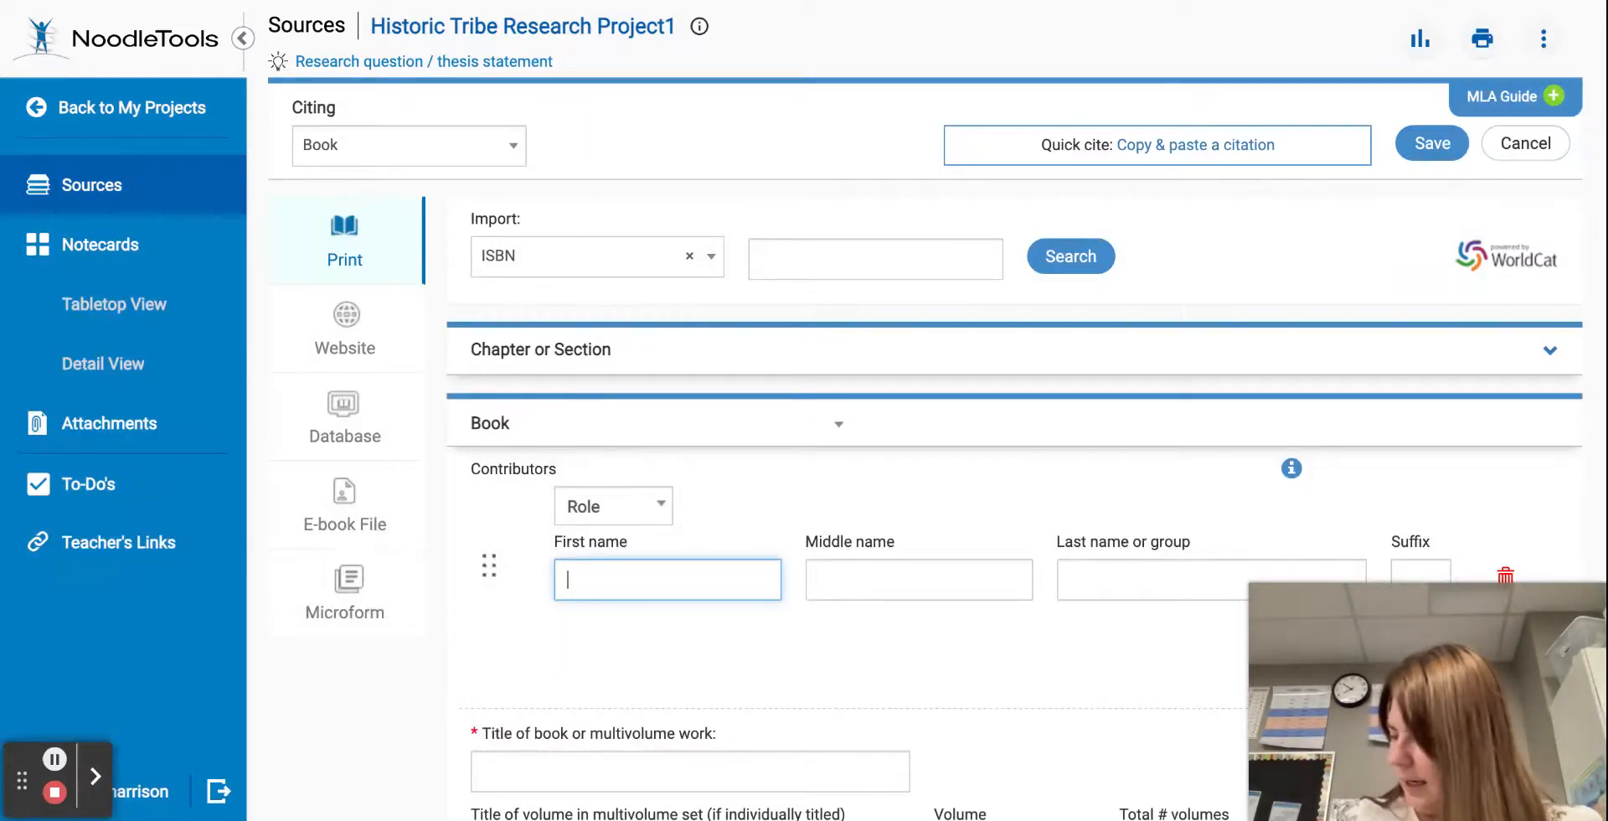
{"action": "type", "text": "Richard"}
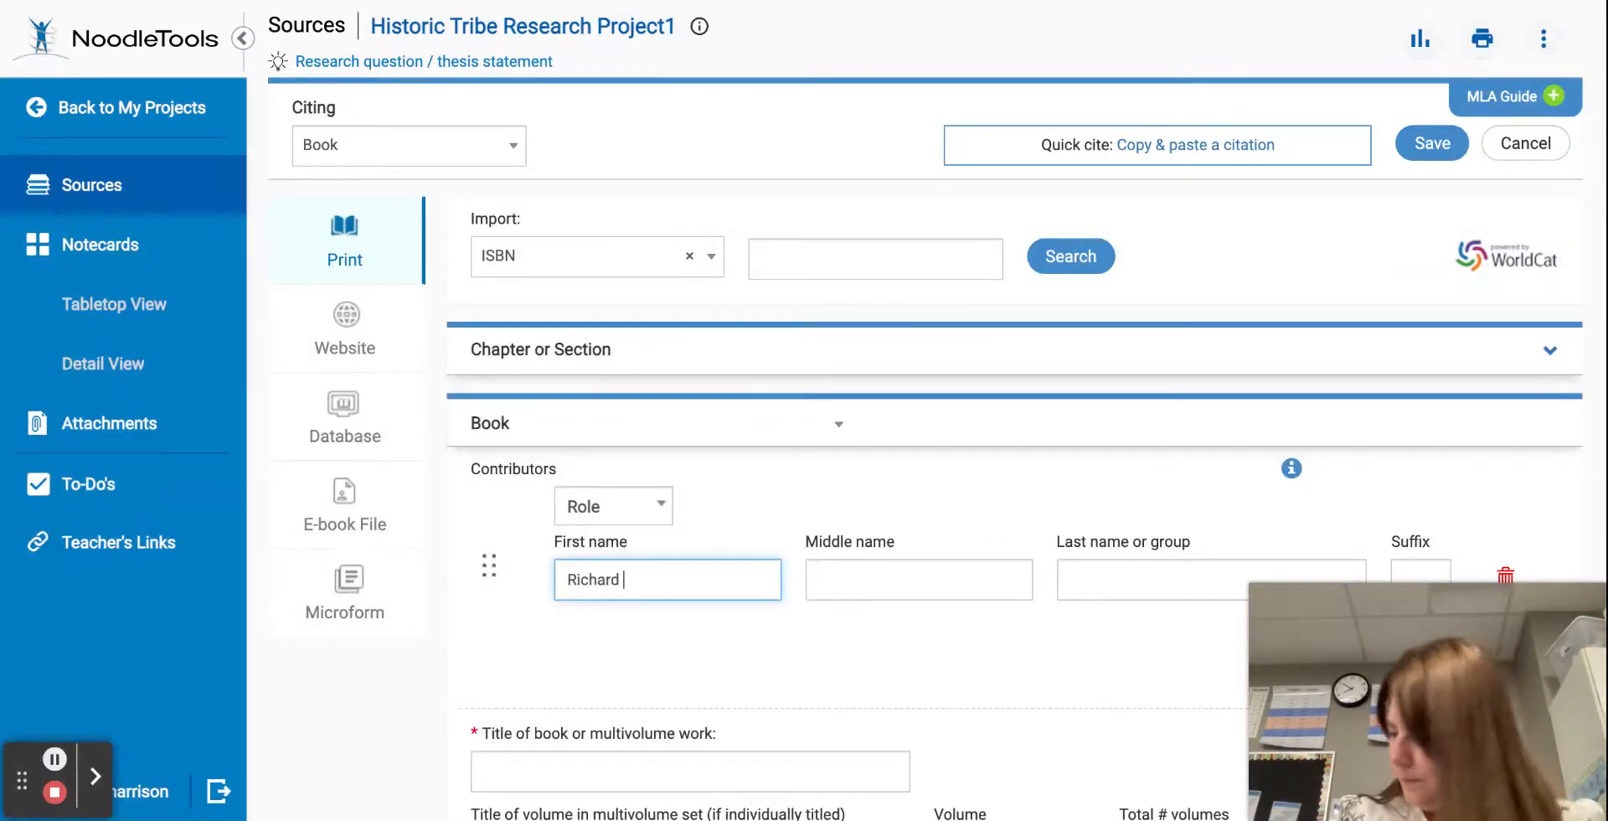
{"action": "key", "text": "Tab"}
{"action": "type", "text": "N"}
{"action": "key", "text": "Tab"}
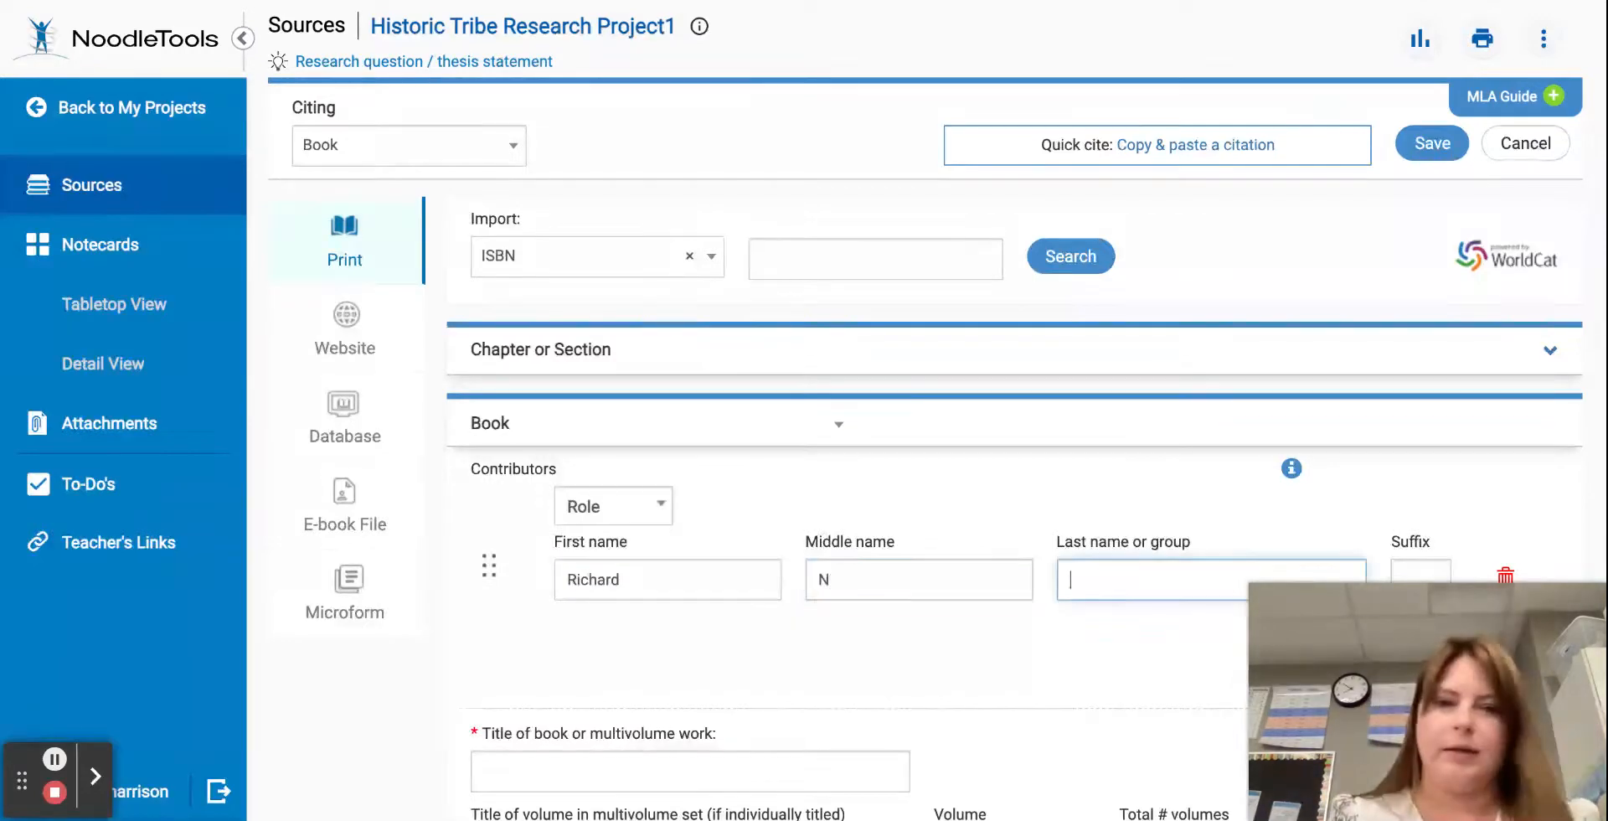
{"action": "type", "text": "Holzapfel"}
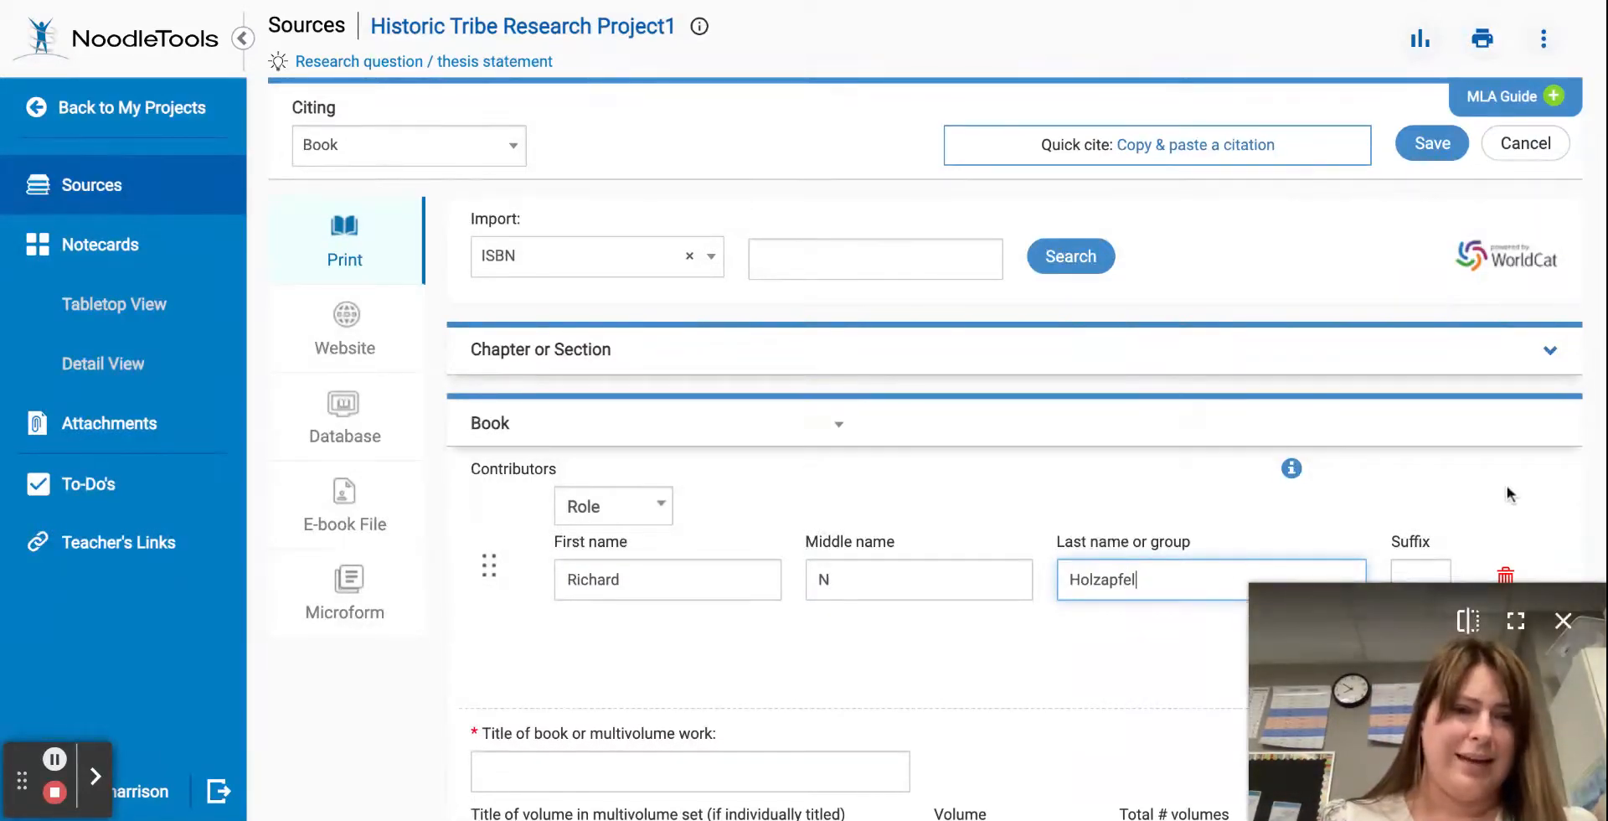
Add a second contributor to the book and enter the person's first and last name.
{"action": "scroll", "coordinate": [1505, 484], "scroll_direction": "down", "scroll_amount": 3}
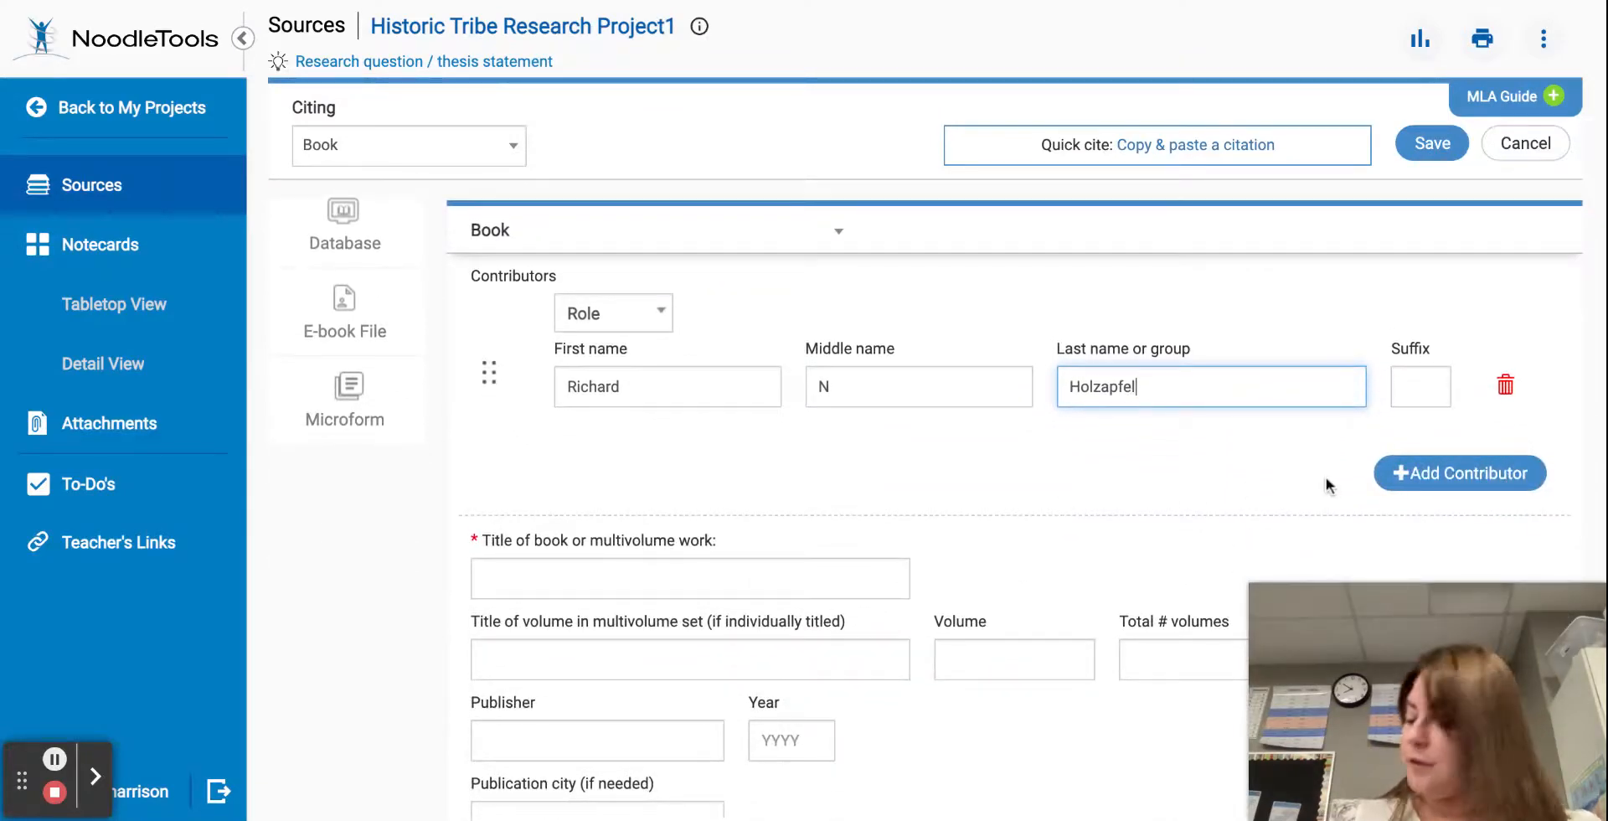
{"action": "left_click", "coordinate": [1423, 474]}
{"action": "left_click", "coordinate": [724, 538]}
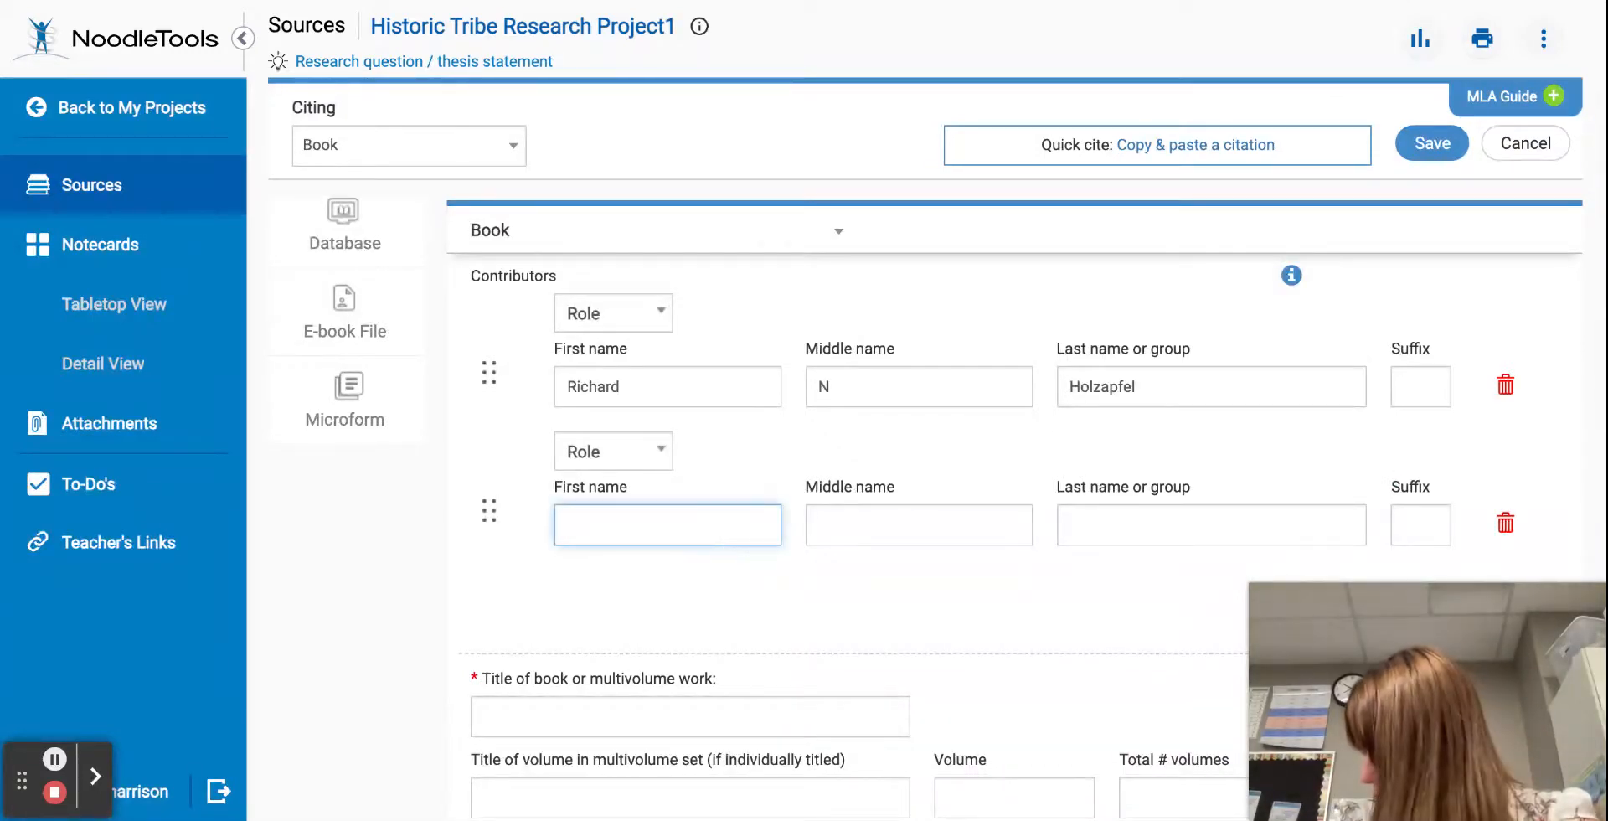
{"action": "type", "text": "Susan"}
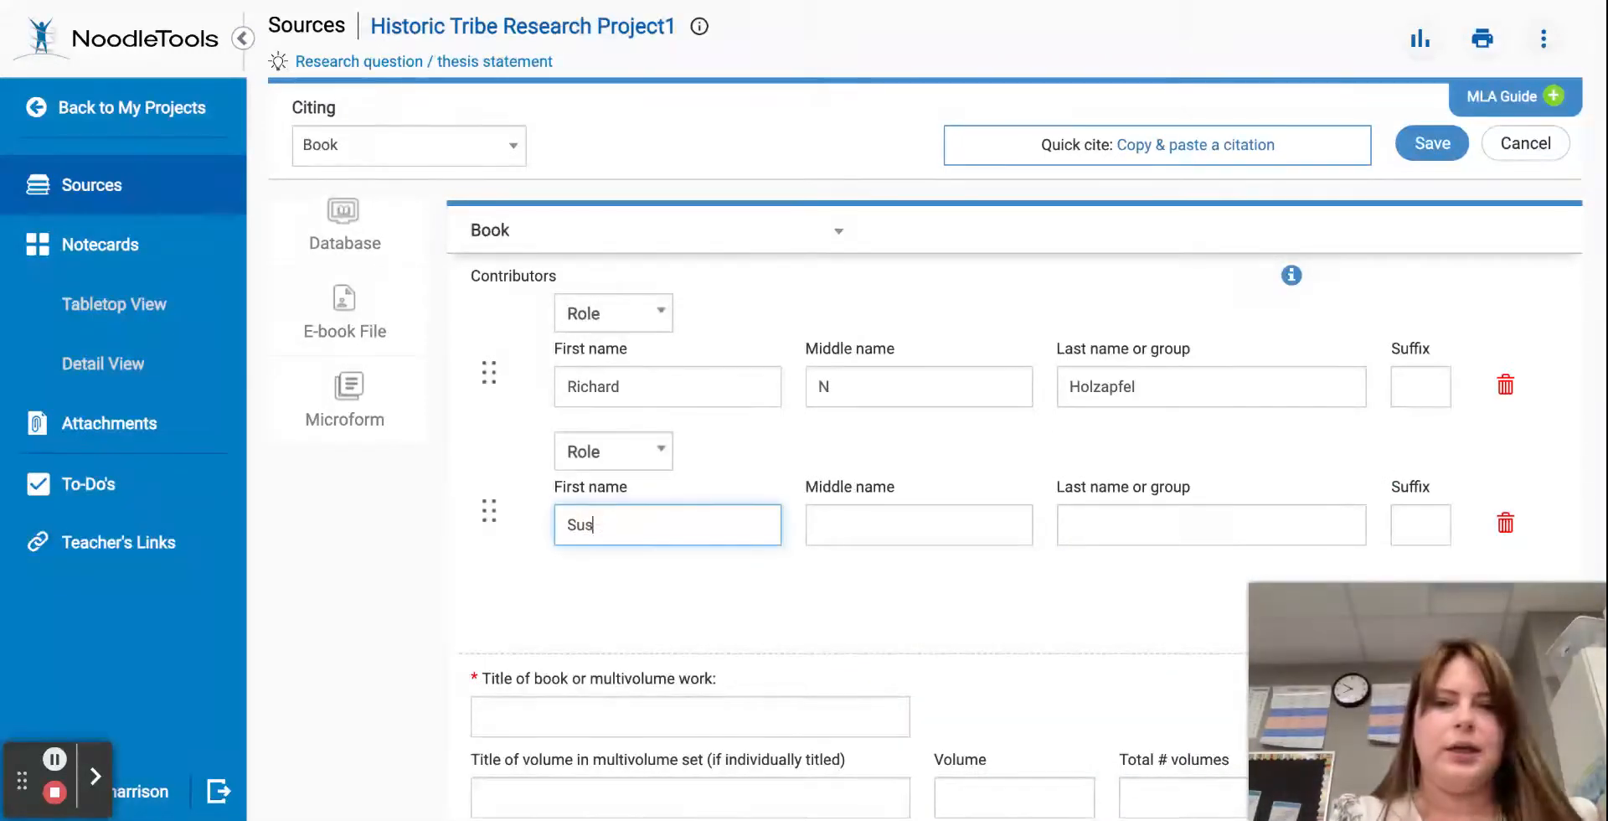
{"action": "key", "text": "Tab"}
{"action": "key", "text": "Tab"}
{"action": "type", "text": "M"}
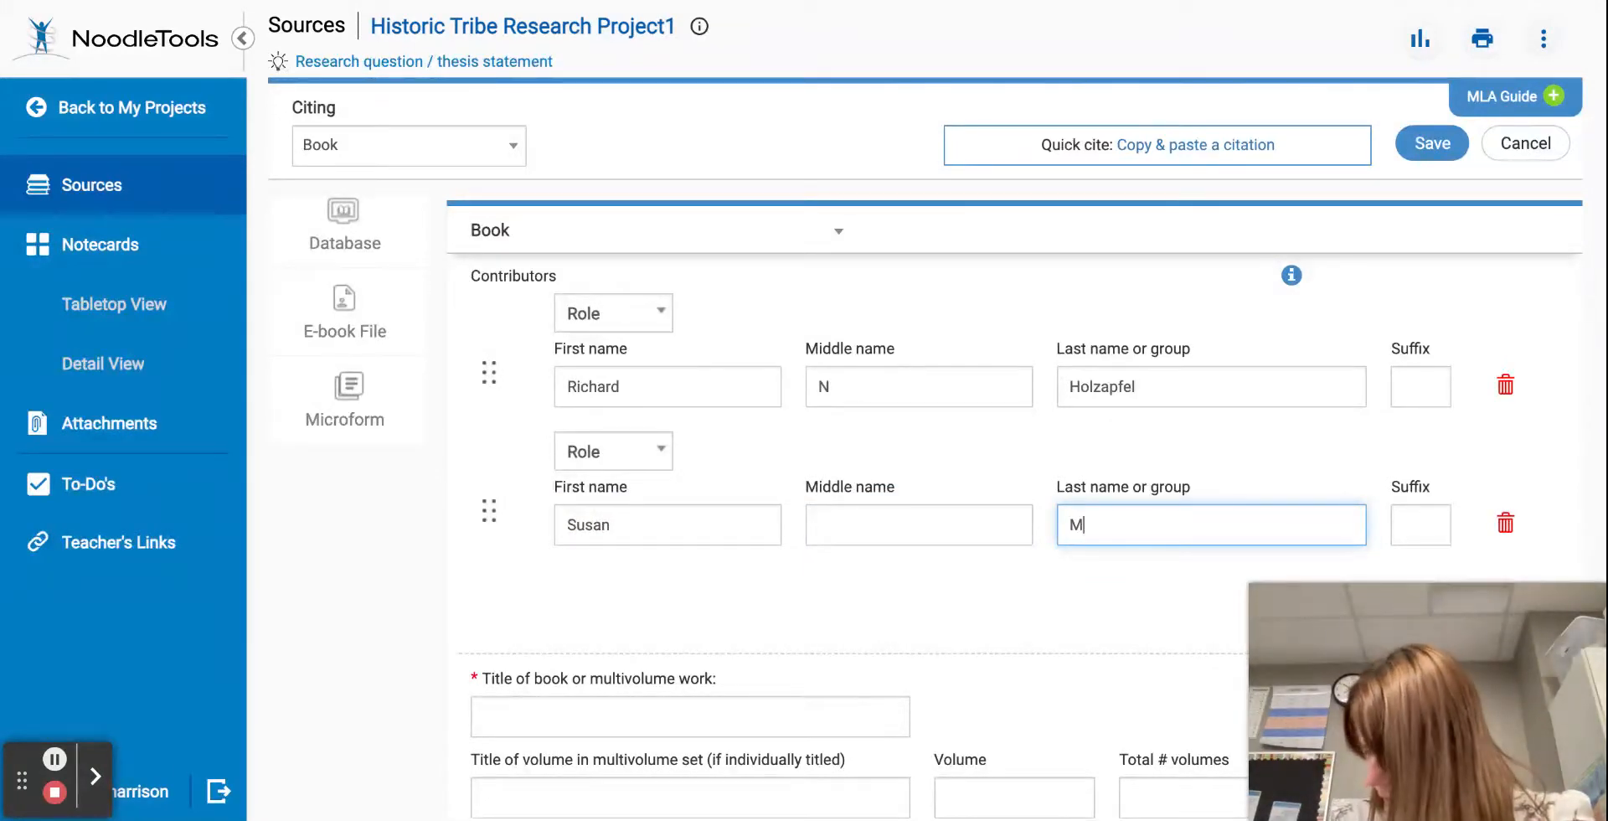
{"action": "type", "text": "eyers"}
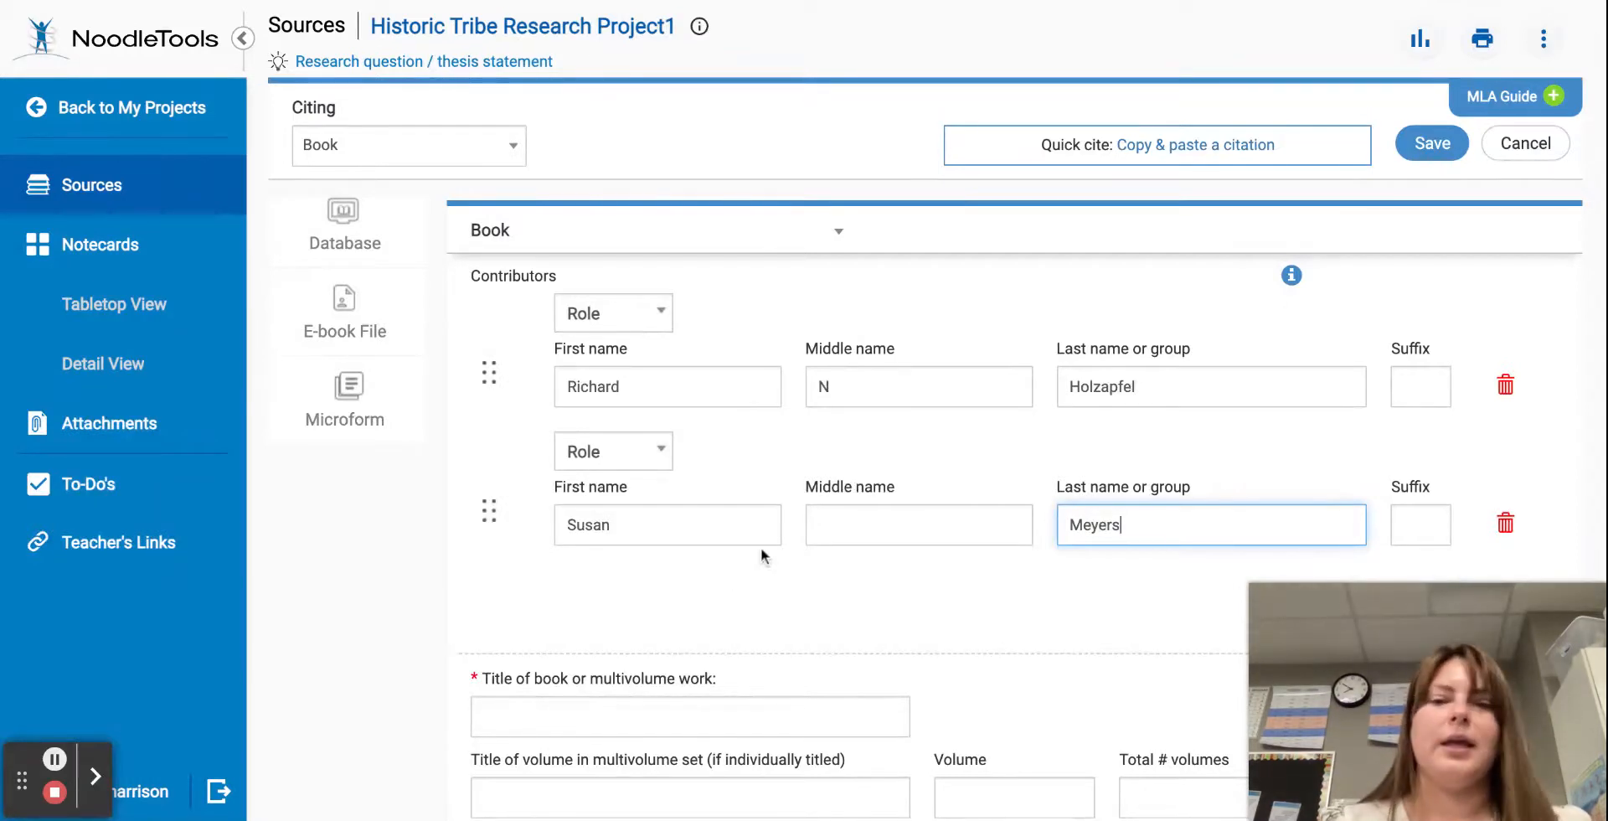
Set the role of both book contributors to Author.
{"action": "left_click", "coordinate": [659, 465]}
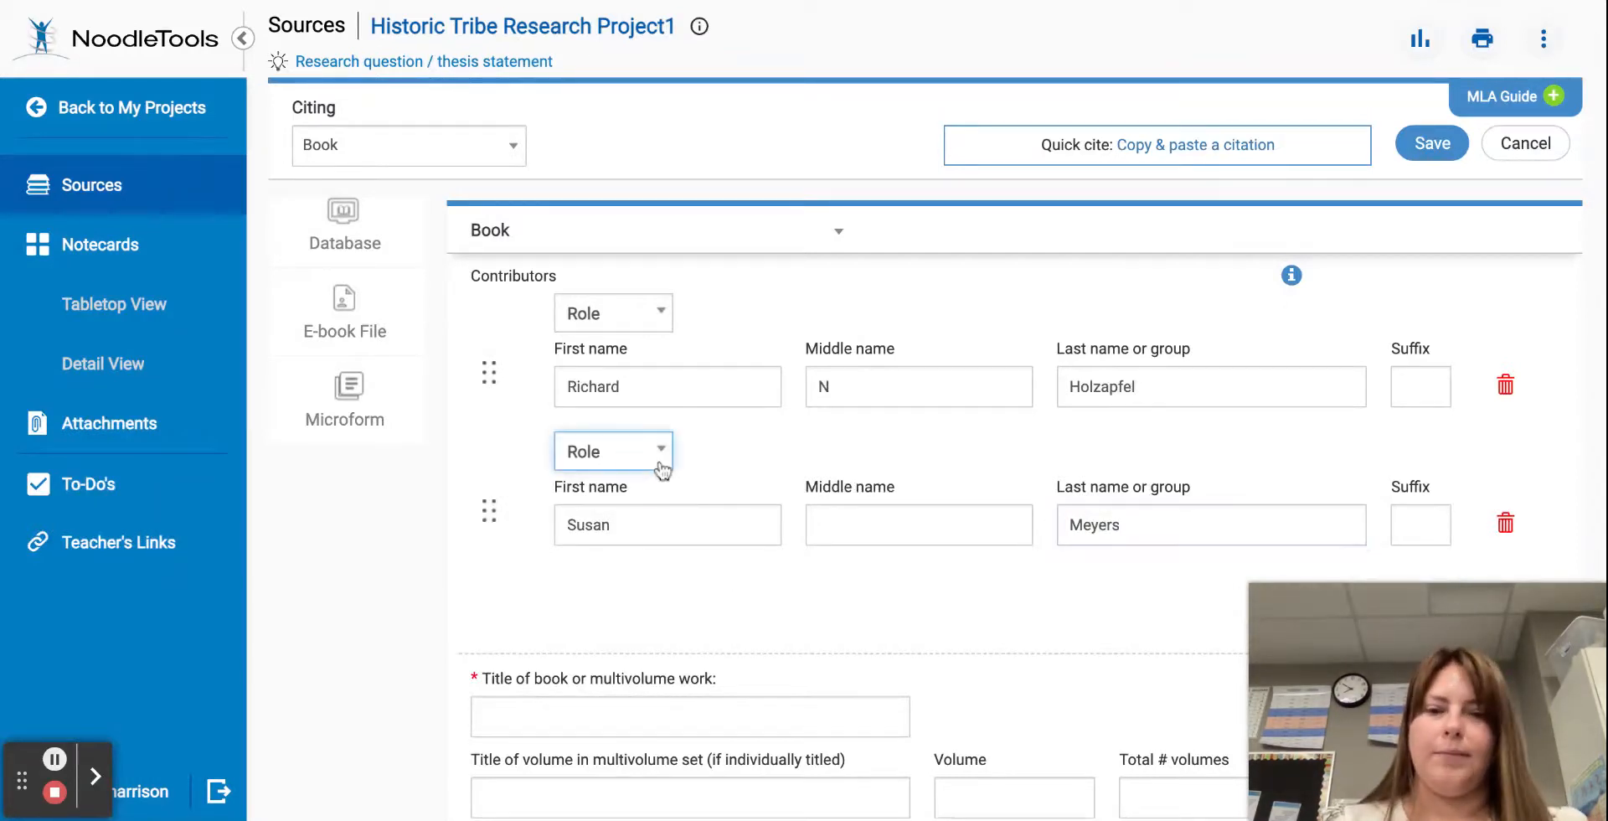
{"action": "left_click", "coordinate": [661, 471]}
{"action": "left_click", "coordinate": [660, 317]}
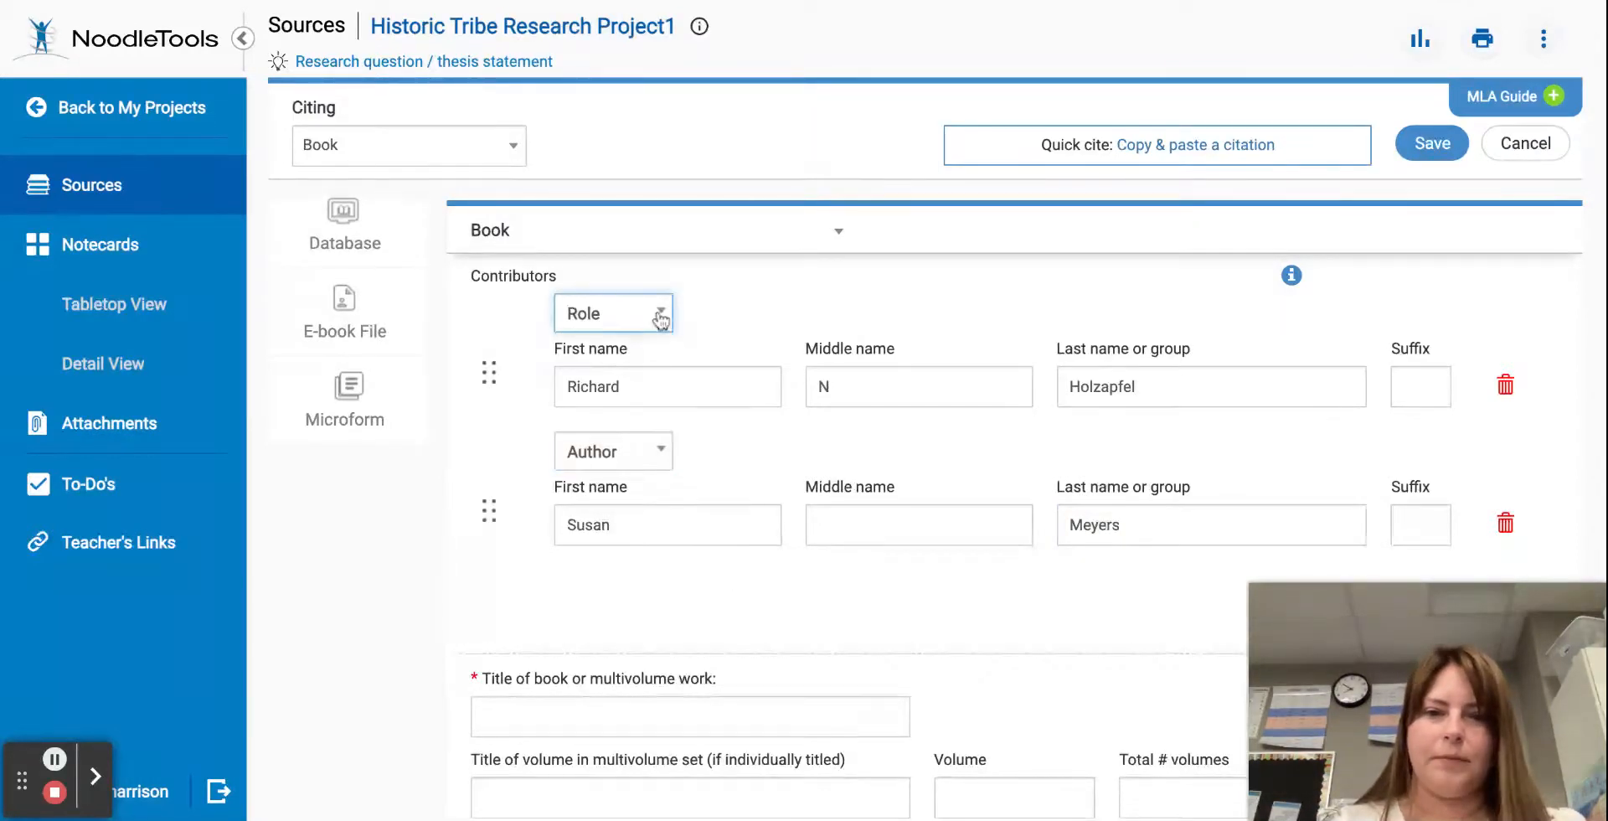
{"action": "left_click", "coordinate": [638, 341]}
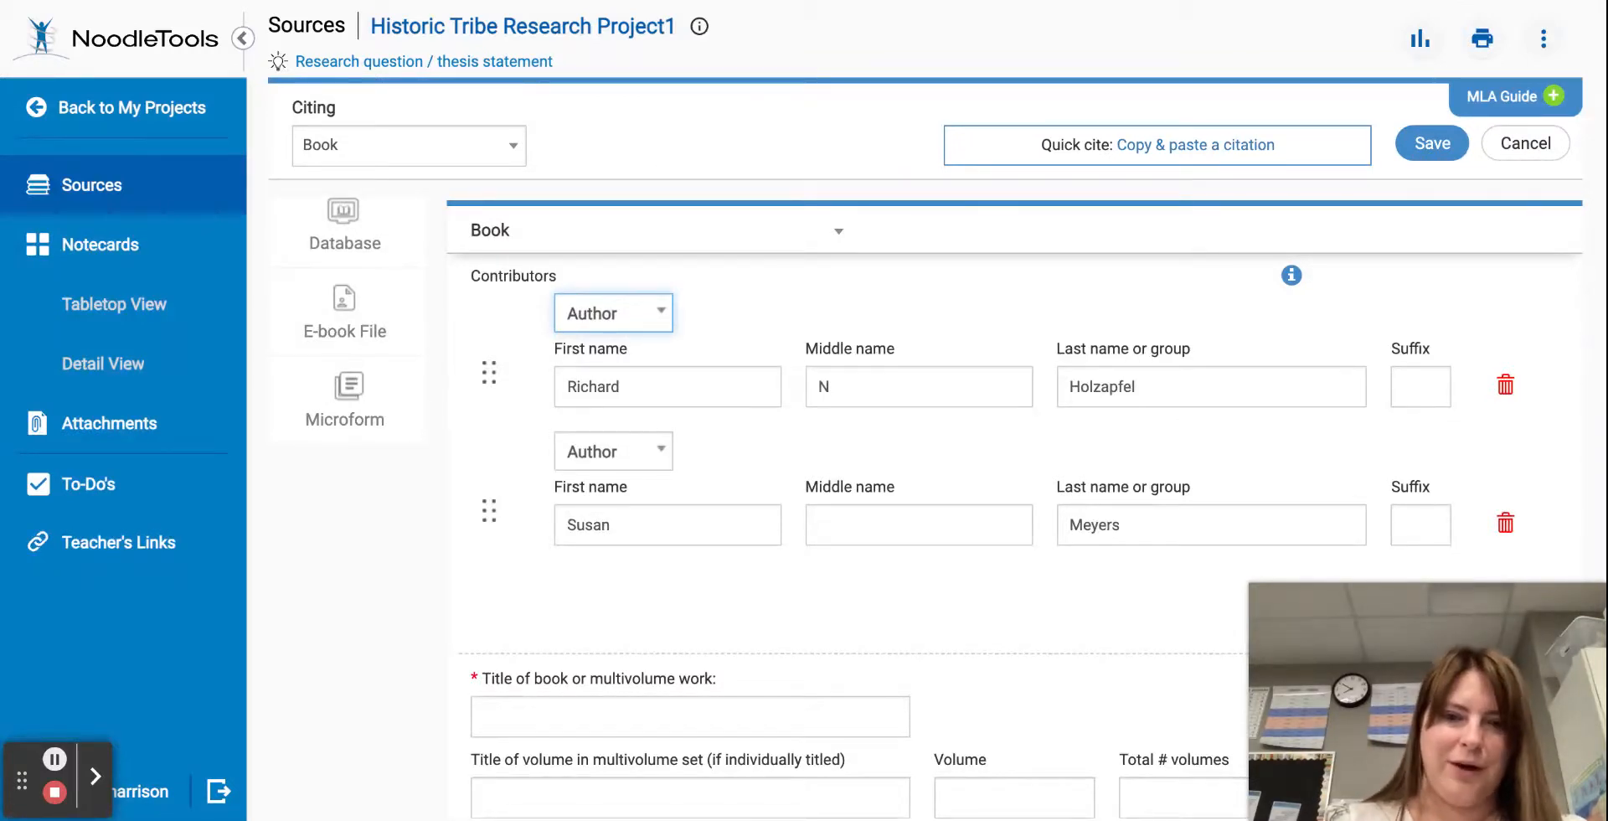
Enter "The Utah Journey" as the title of the book, leaving the volume title blank.
{"action": "left_click", "coordinate": [608, 713]}
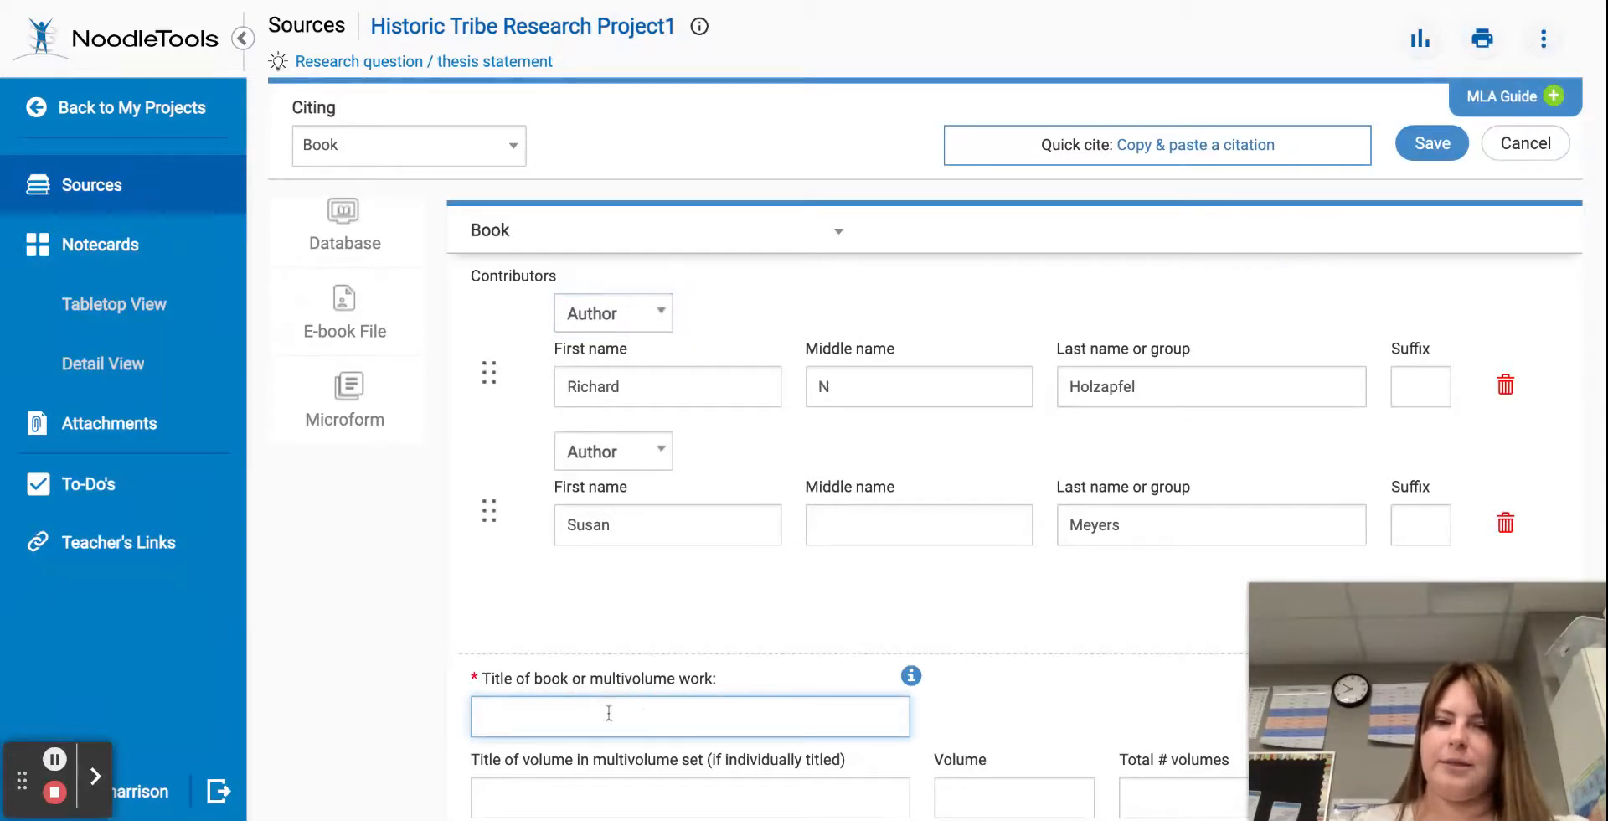
{"action": "type", "text": "The "}
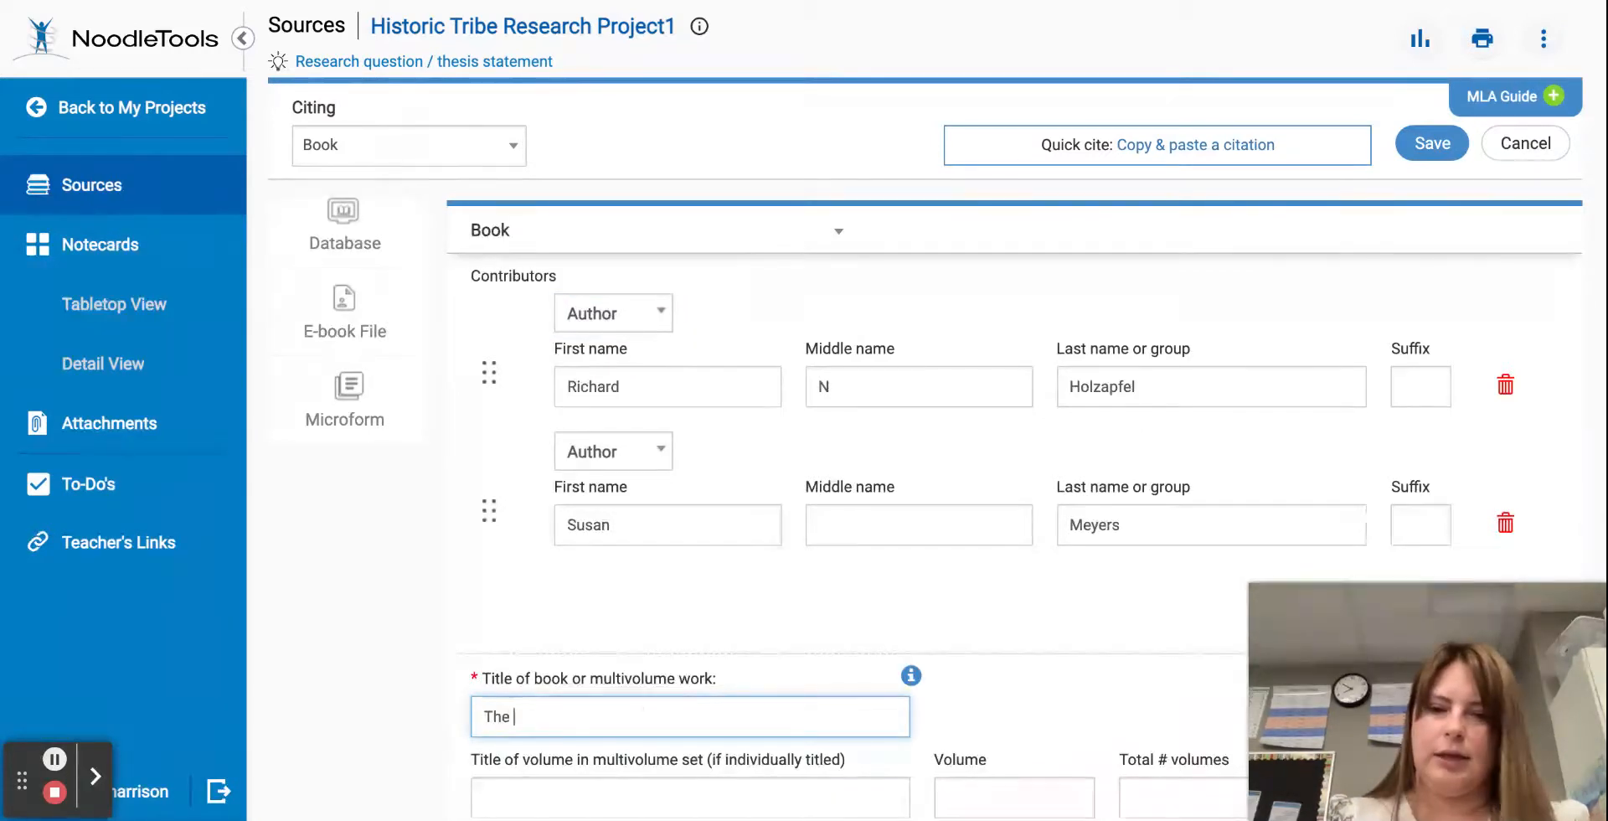
{"action": "type", "text": "Utah Journey"}
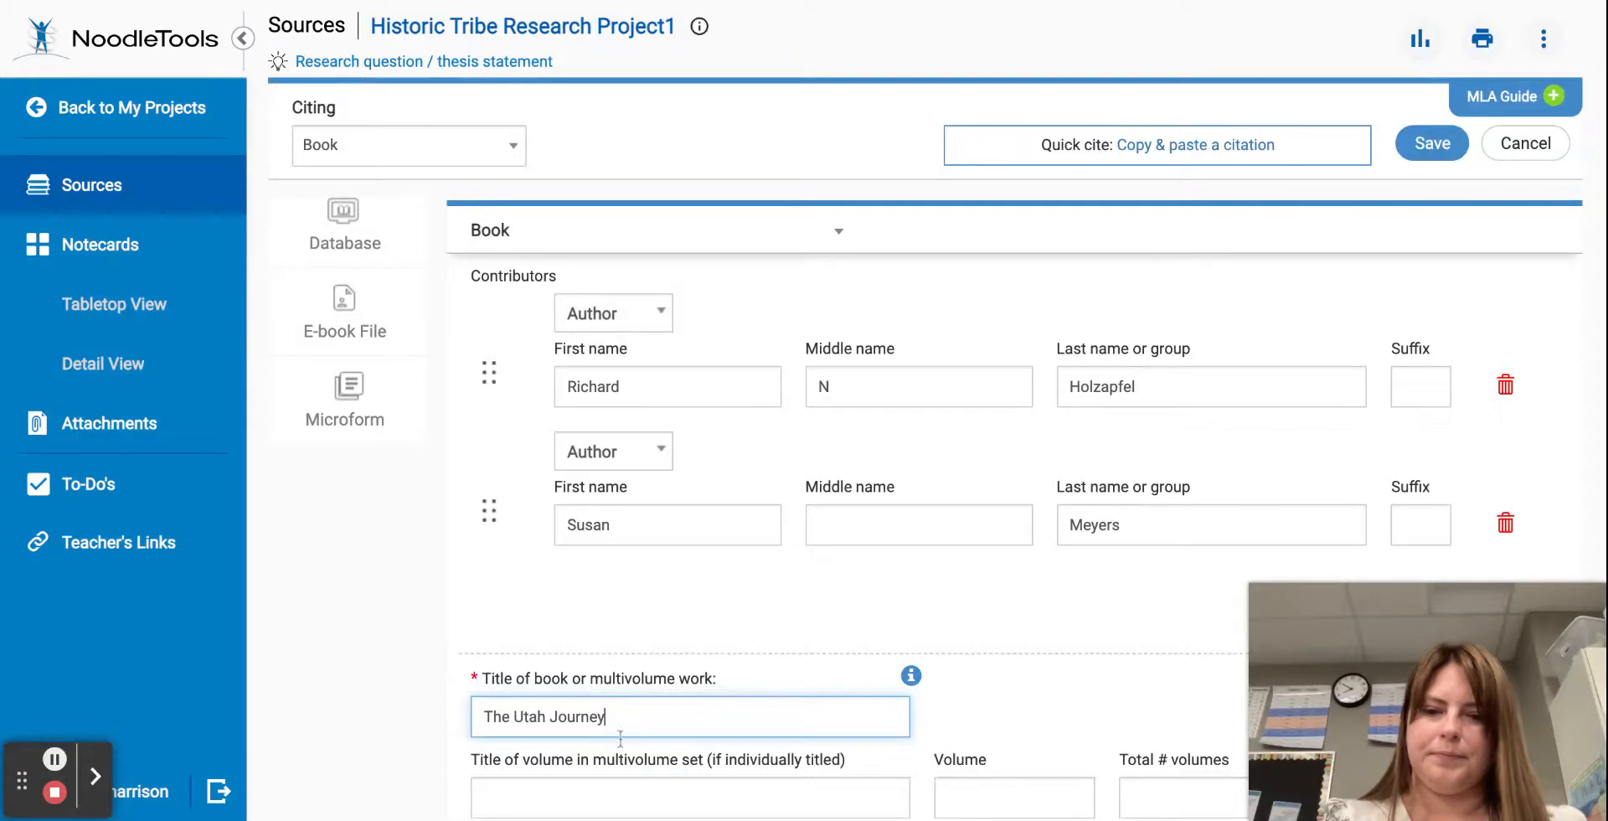
{"action": "left_click", "coordinate": [620, 796]}
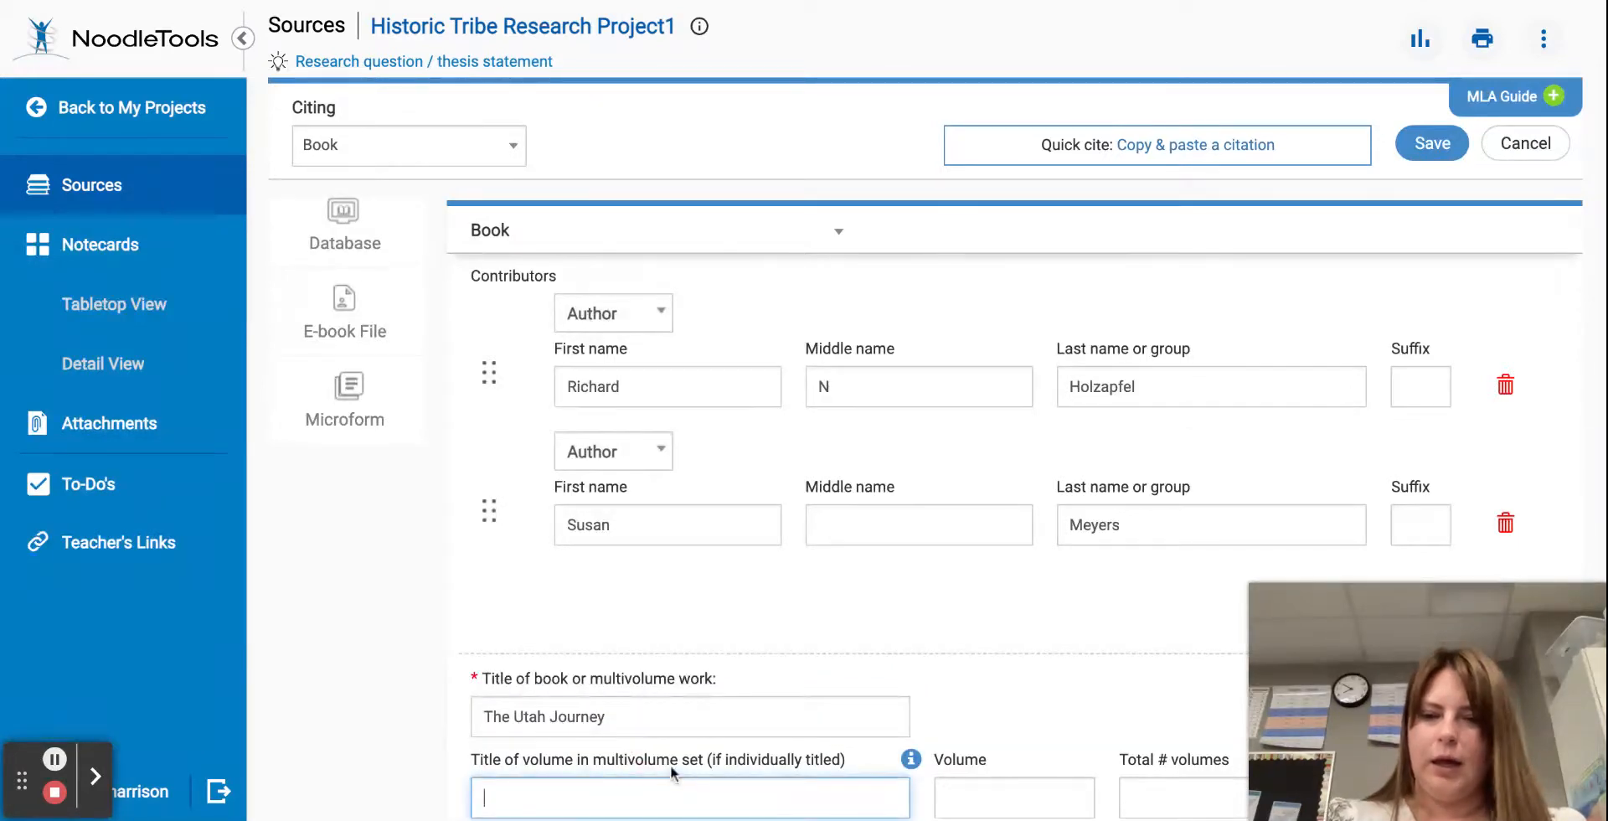
{"action": "left_click", "coordinate": [759, 701]}
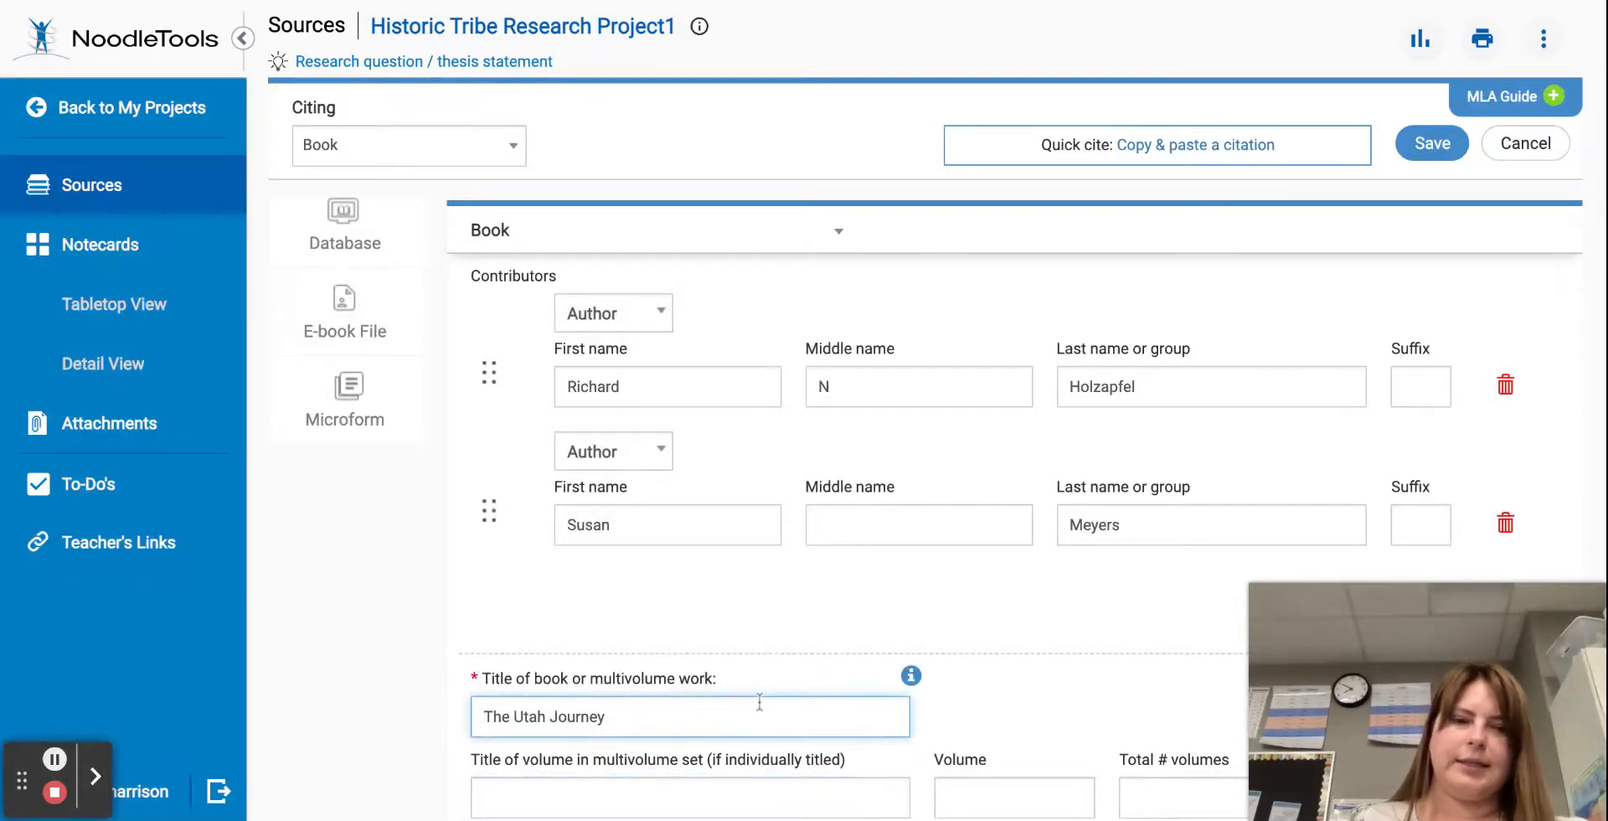
{"action": "left_click", "coordinate": [811, 574]}
Enter "Second" as the edition of the book.
{"action": "scroll", "coordinate": [812, 574], "scroll_direction": "down", "scroll_amount": 4}
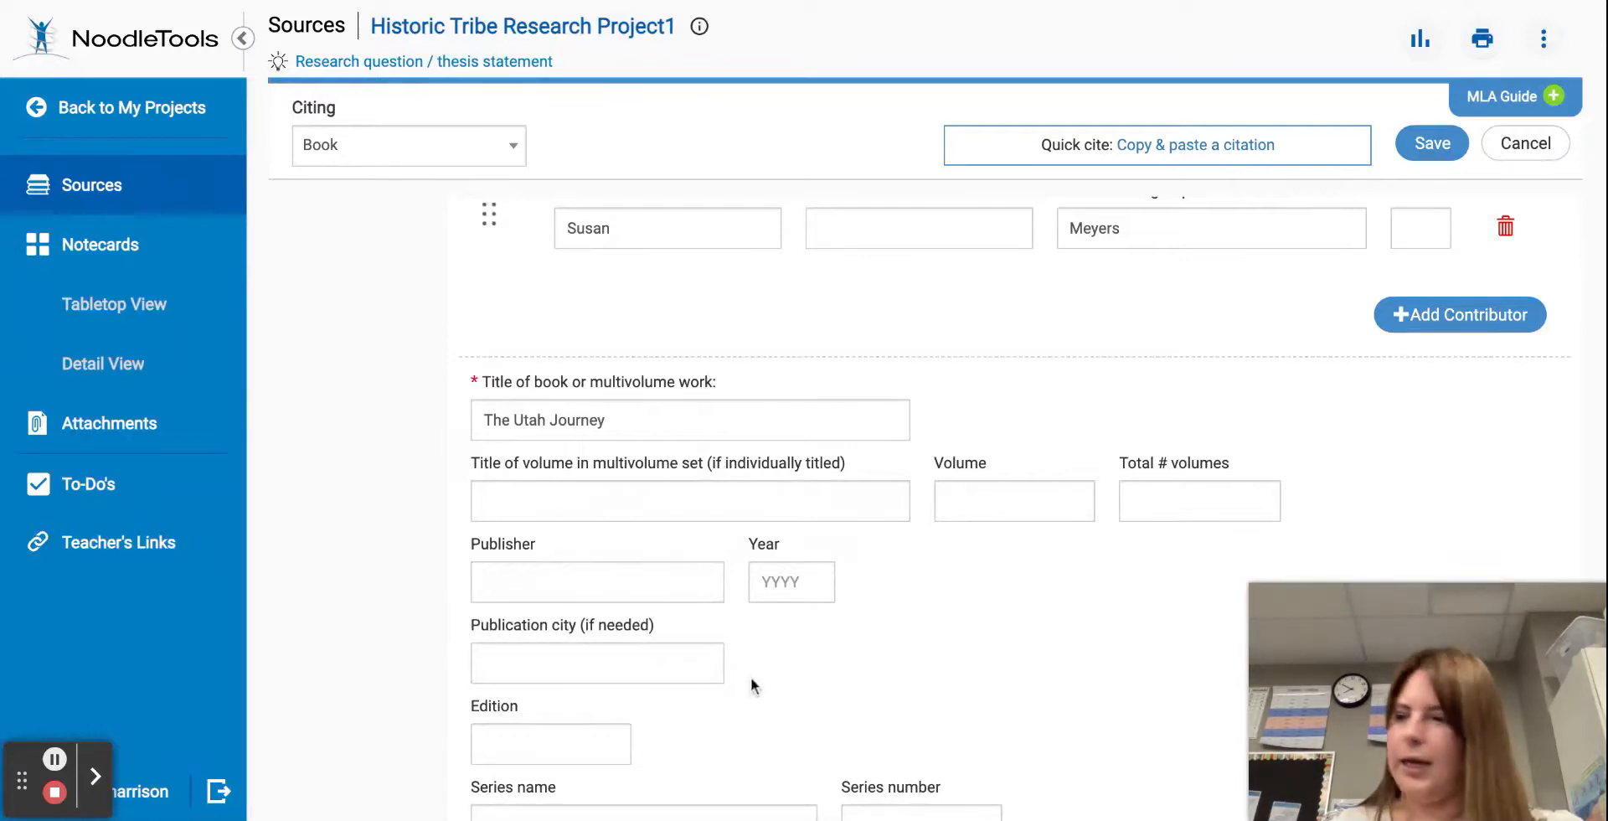
{"action": "left_click", "coordinate": [609, 754]}
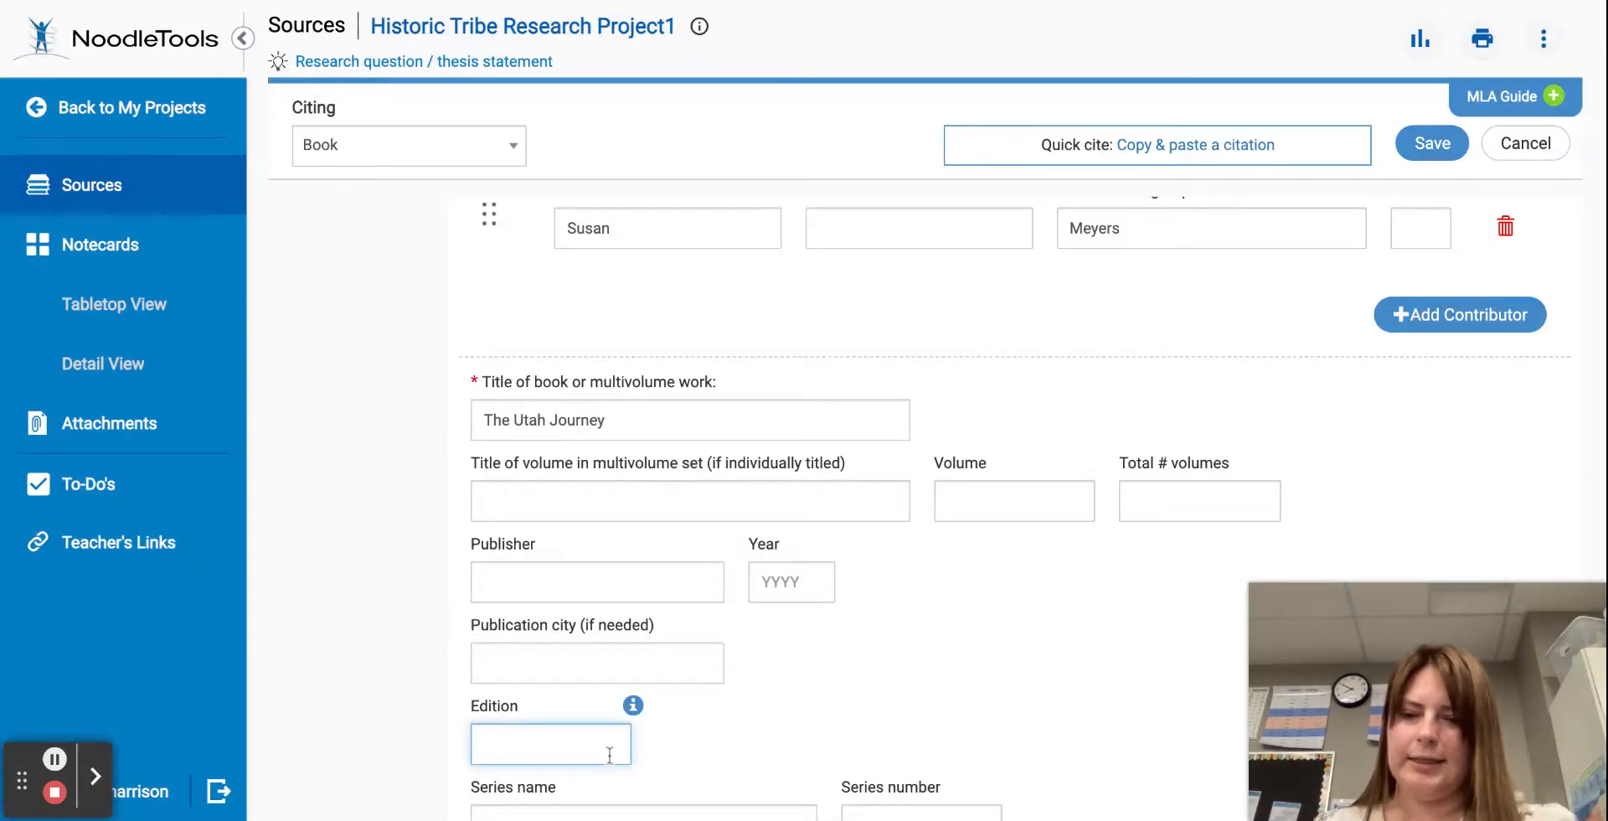
{"action": "type", "text": "2"}
{"action": "key", "text": "BackSpace"}
{"action": "type", "text": "S"}
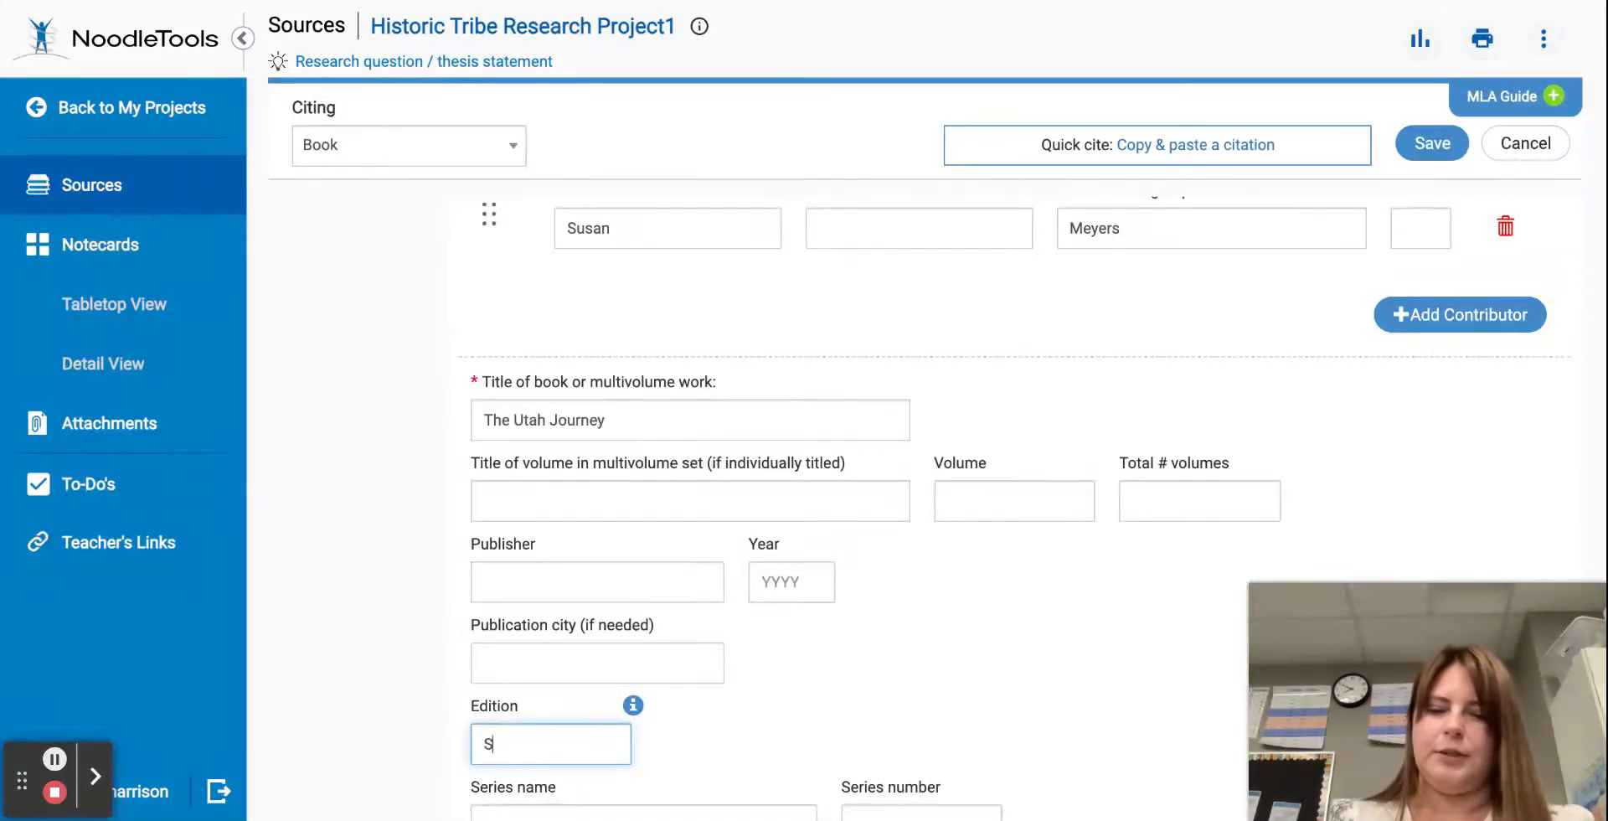
{"action": "type", "text": "econd"}
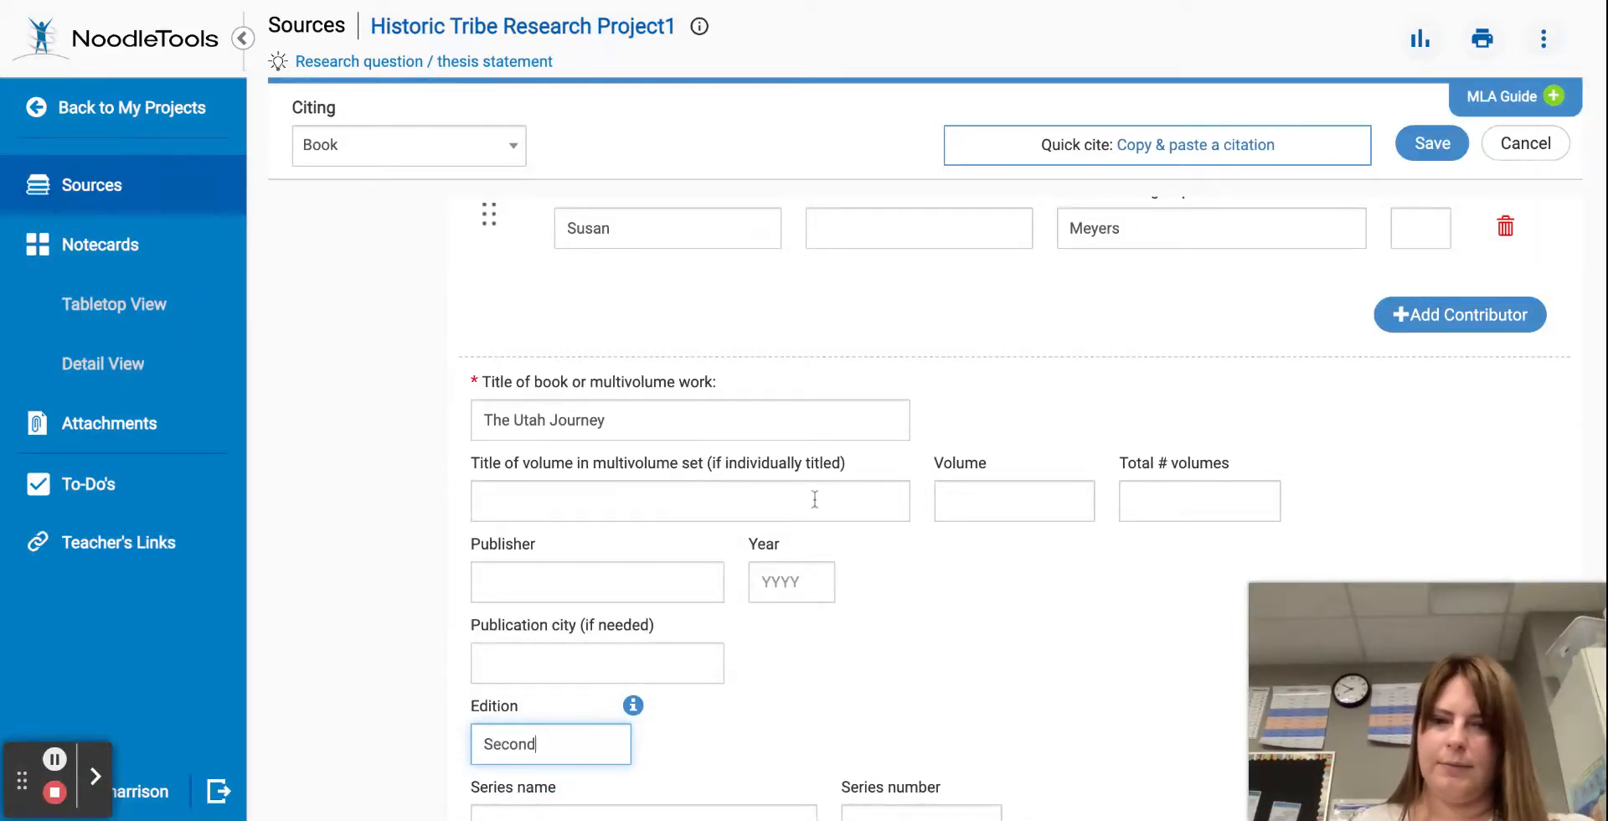
Fill in the publication details with the publisher's name, the year 2018 and the city Layton.
{"action": "left_click", "coordinate": [672, 581]}
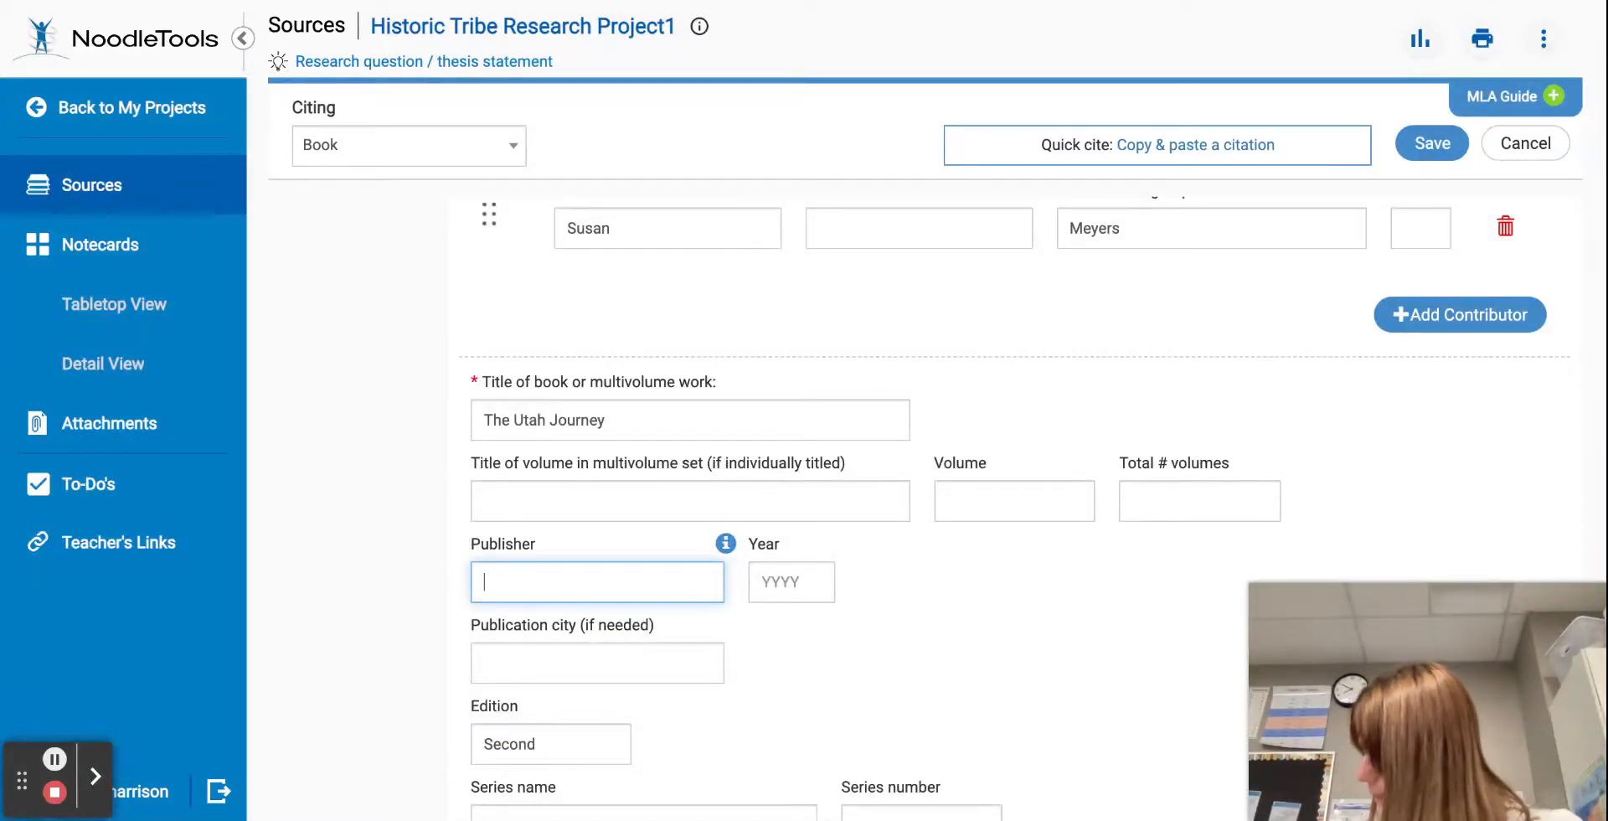
{"action": "type", "text": "Char"}
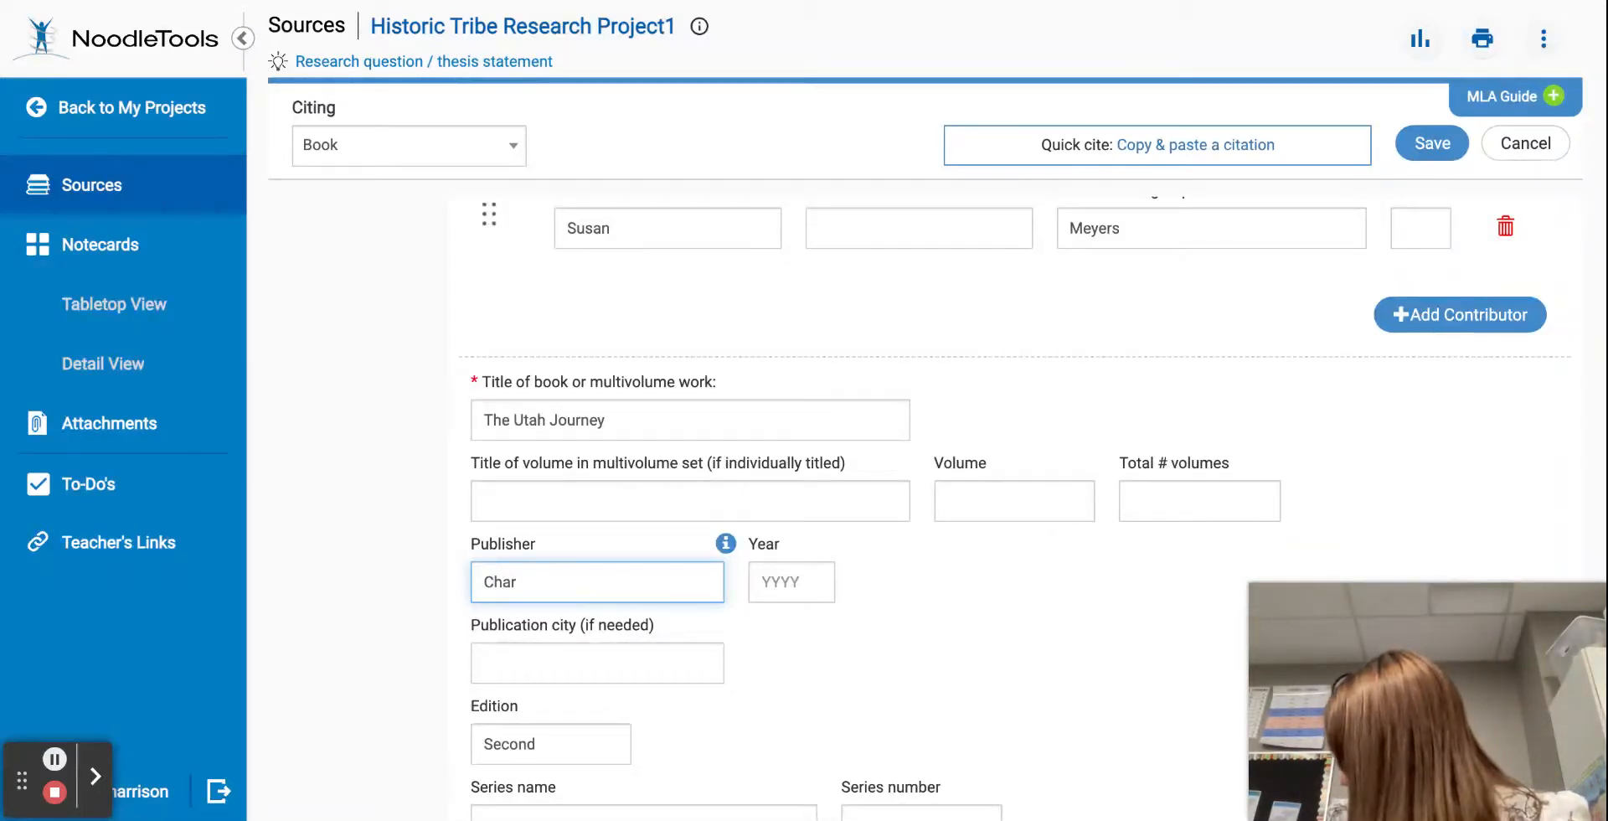
{"action": "type", "text": "lene "}
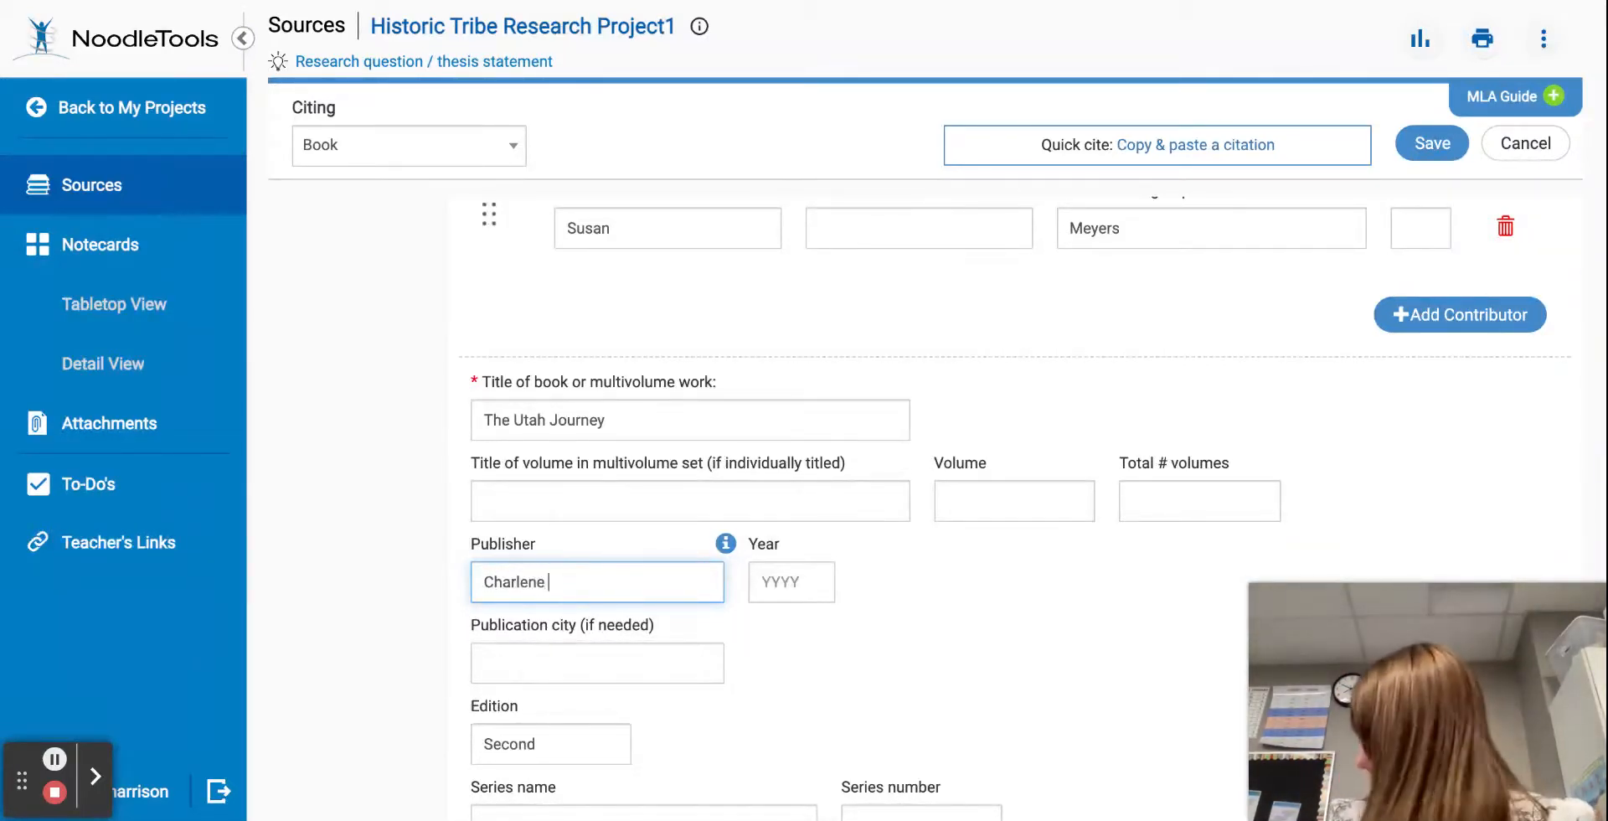
{"action": "type", "text": "Kerwin"}
{"action": "key", "text": "Tab"}
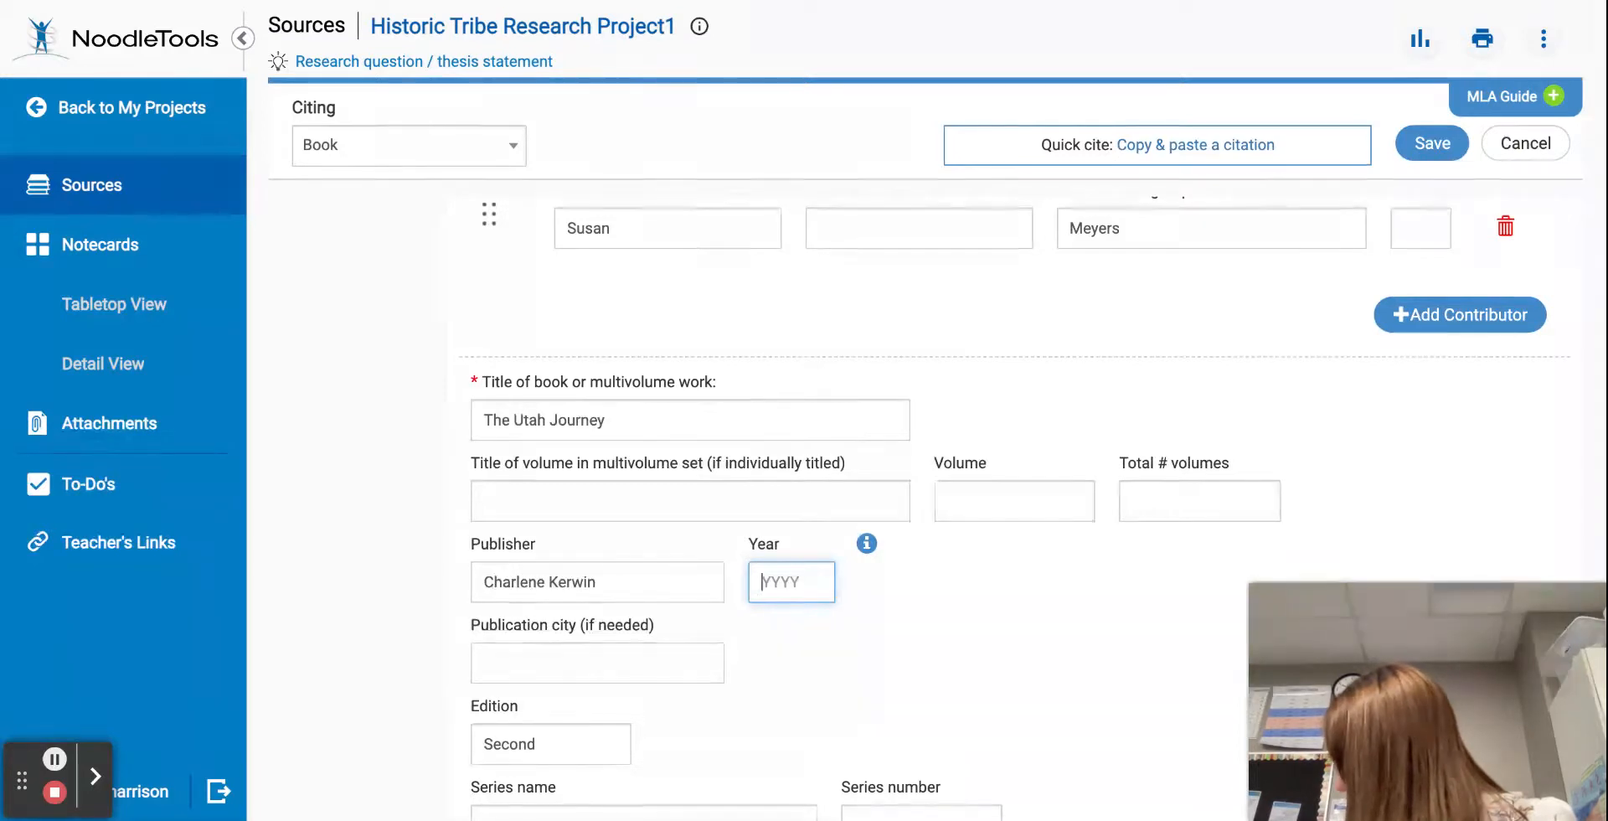
{"action": "type", "text": "2018"}
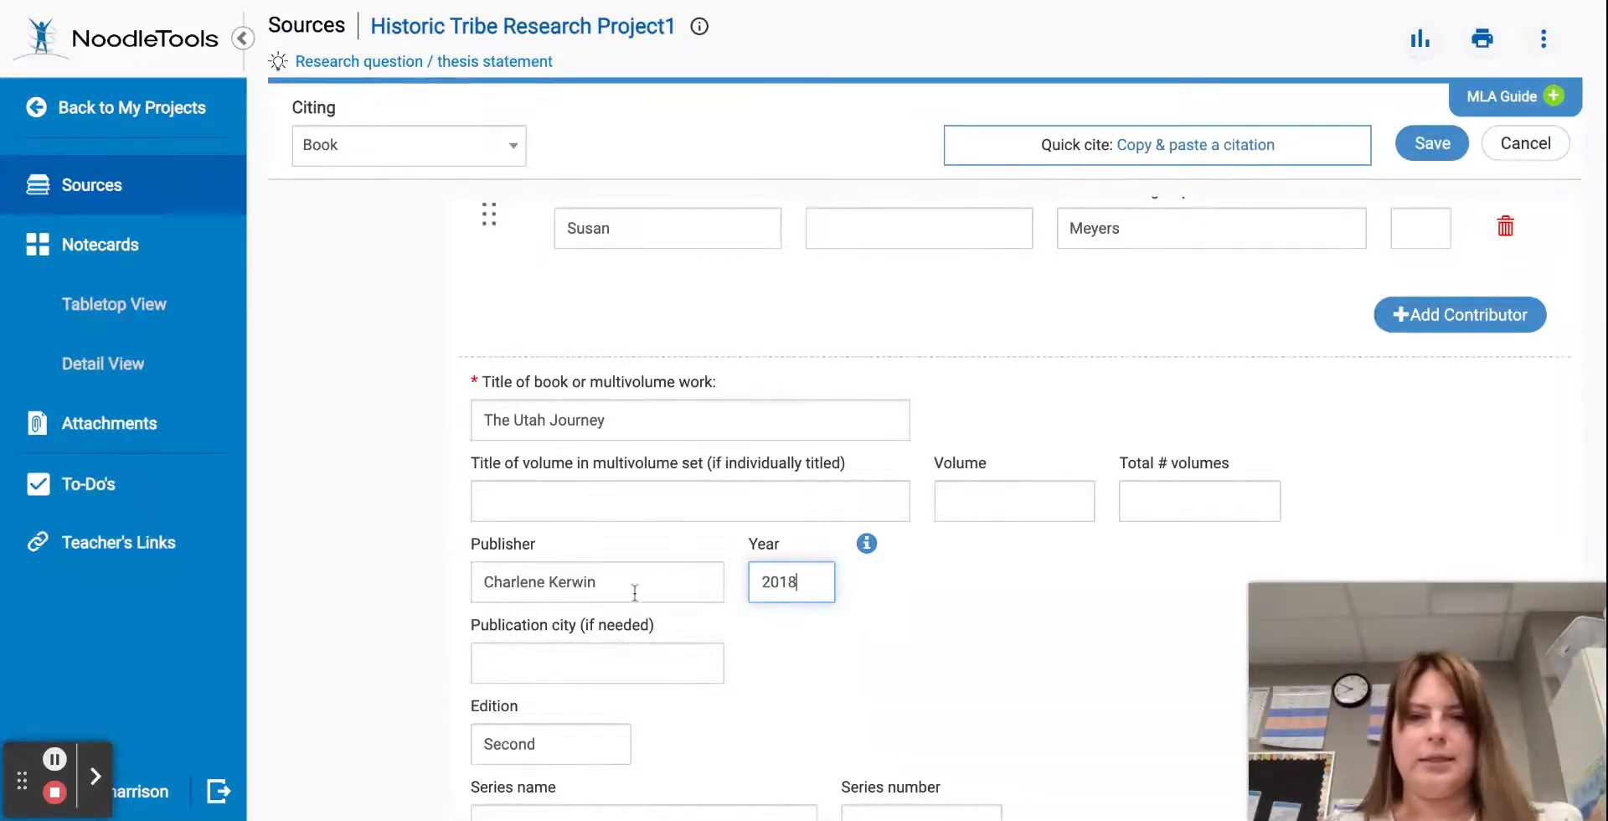
{"action": "left_click", "coordinate": [621, 658]}
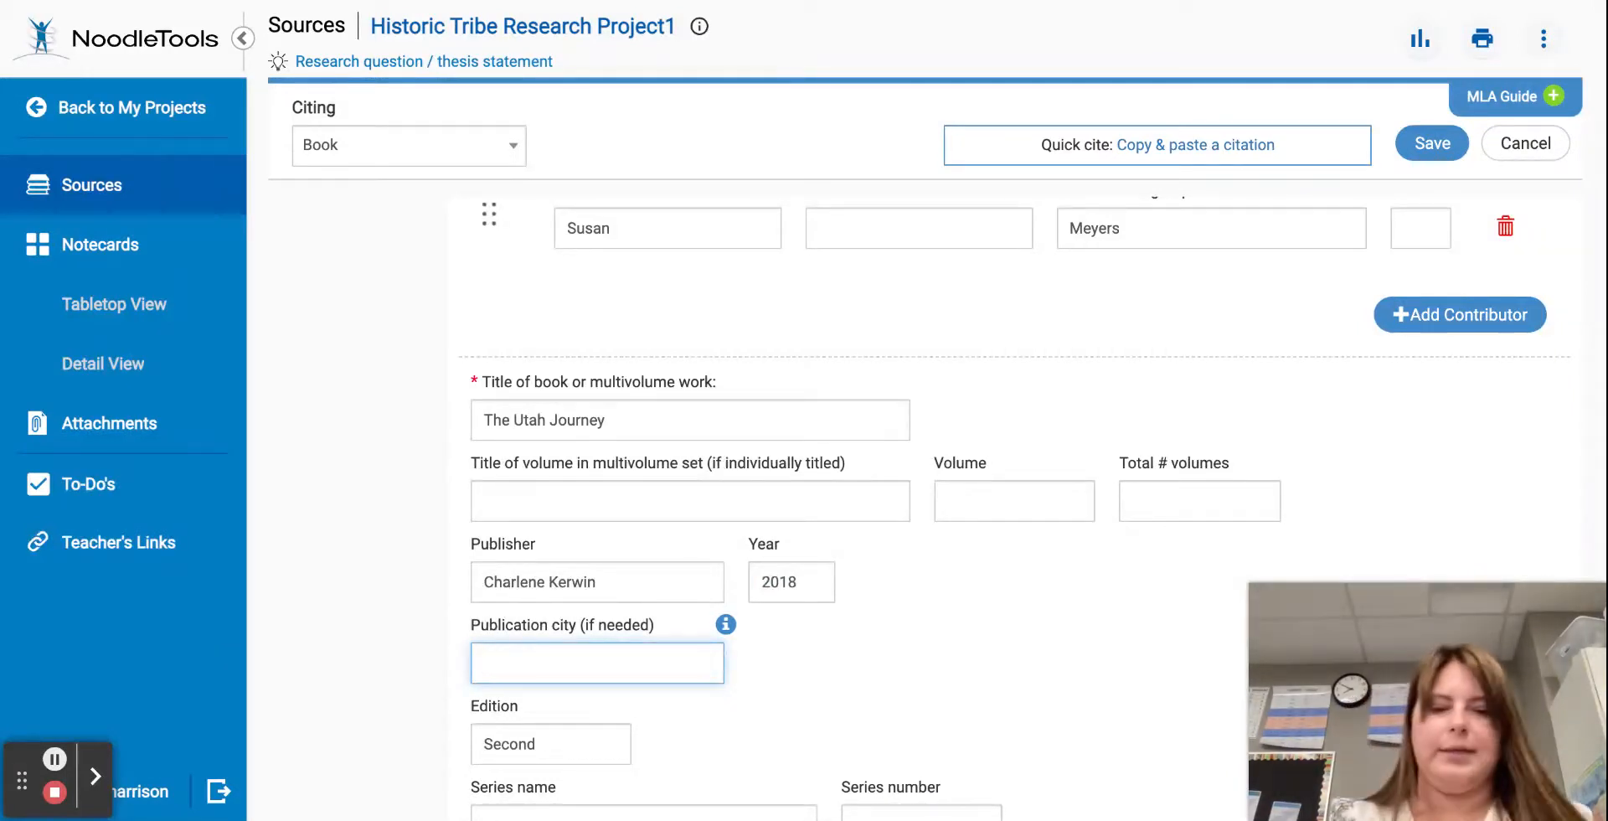
{"action": "type", "text": "Layton"}
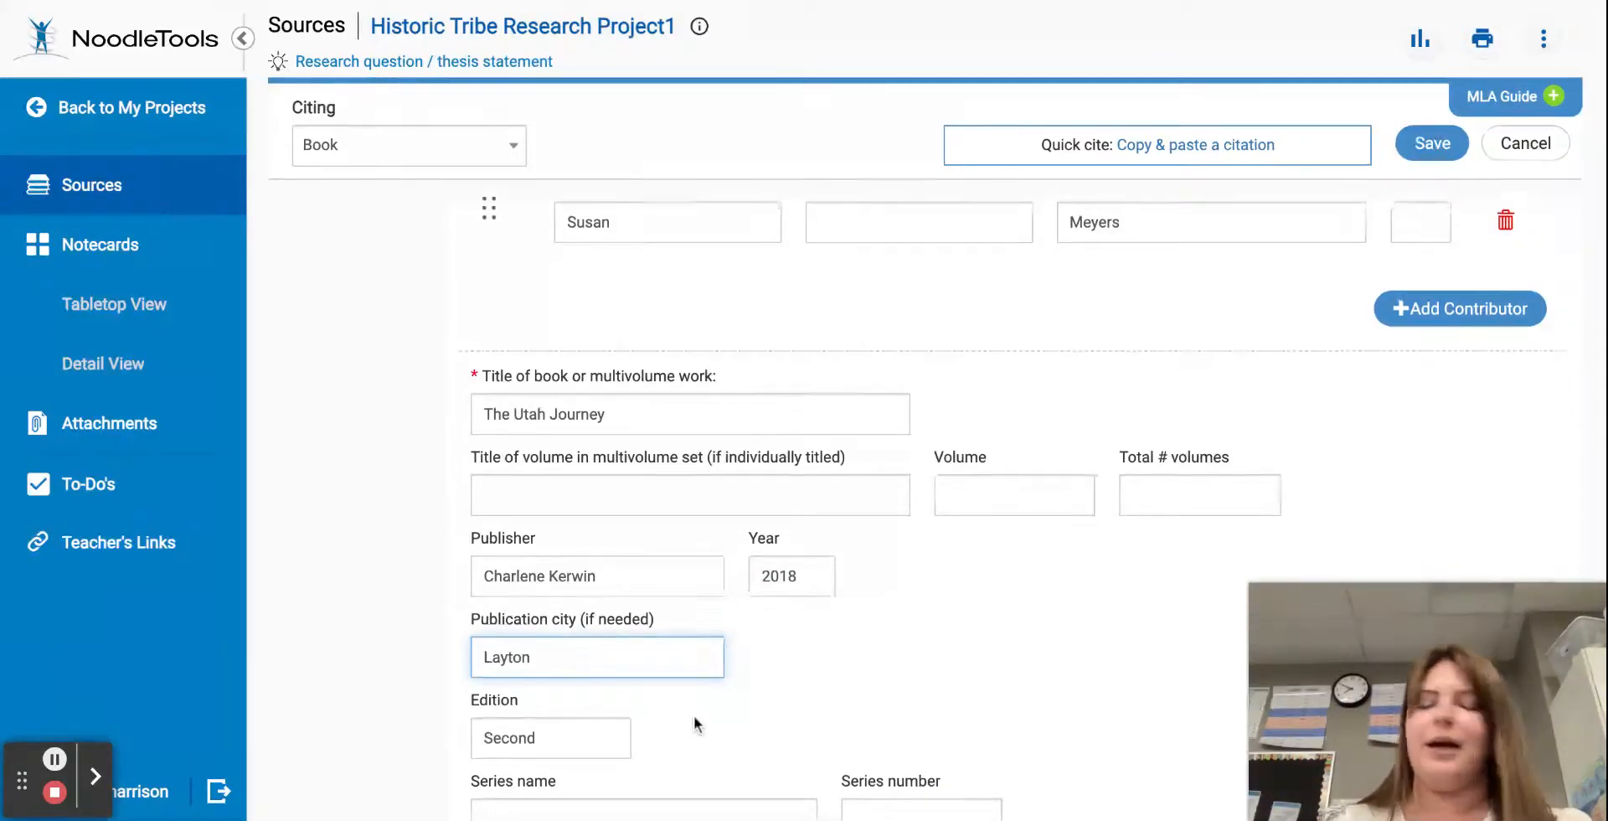
Look over the remaining citation fields and expand the Chapter or Section part of the form.
{"action": "scroll", "coordinate": [693, 715], "scroll_direction": "down", "scroll_amount": 4}
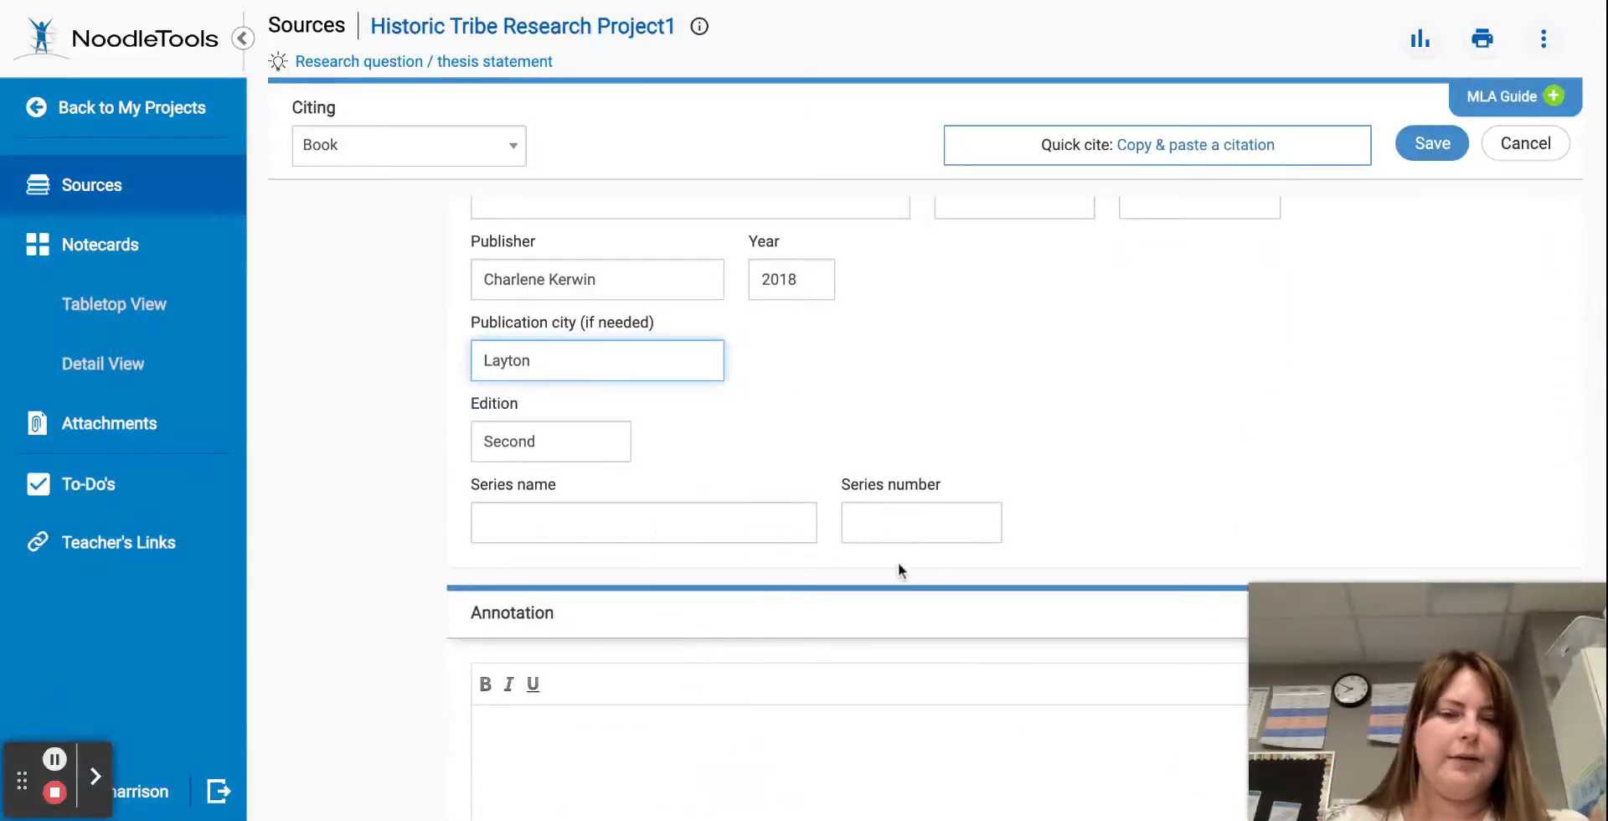
{"action": "scroll", "coordinate": [660, 560], "scroll_direction": "down", "scroll_amount": 2}
{"action": "scroll", "coordinate": [658, 561], "scroll_direction": "up", "scroll_amount": 6}
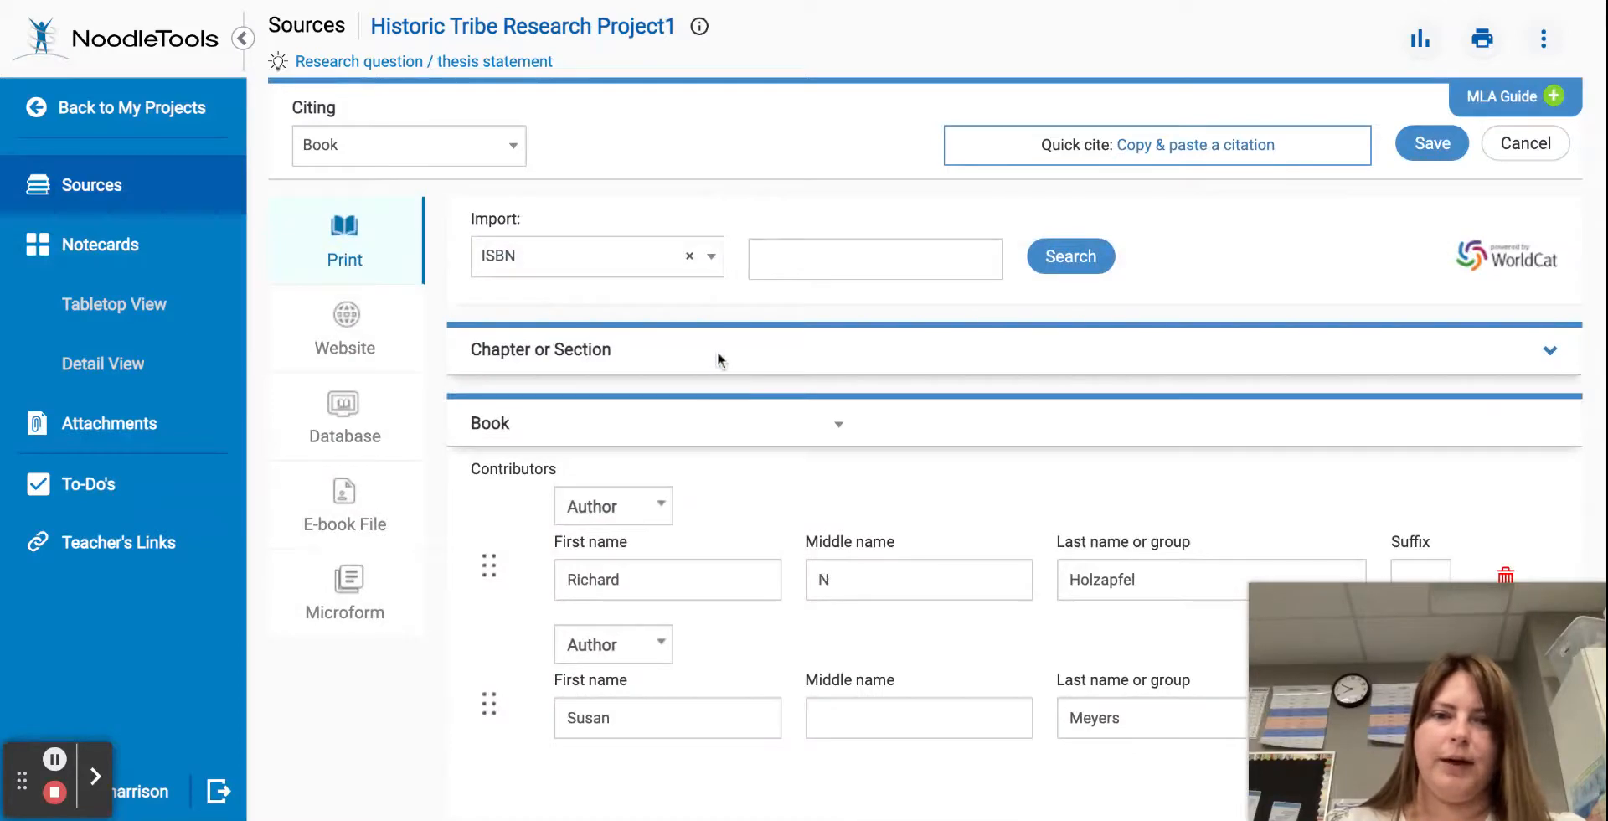
{"action": "left_click", "coordinate": [1549, 351]}
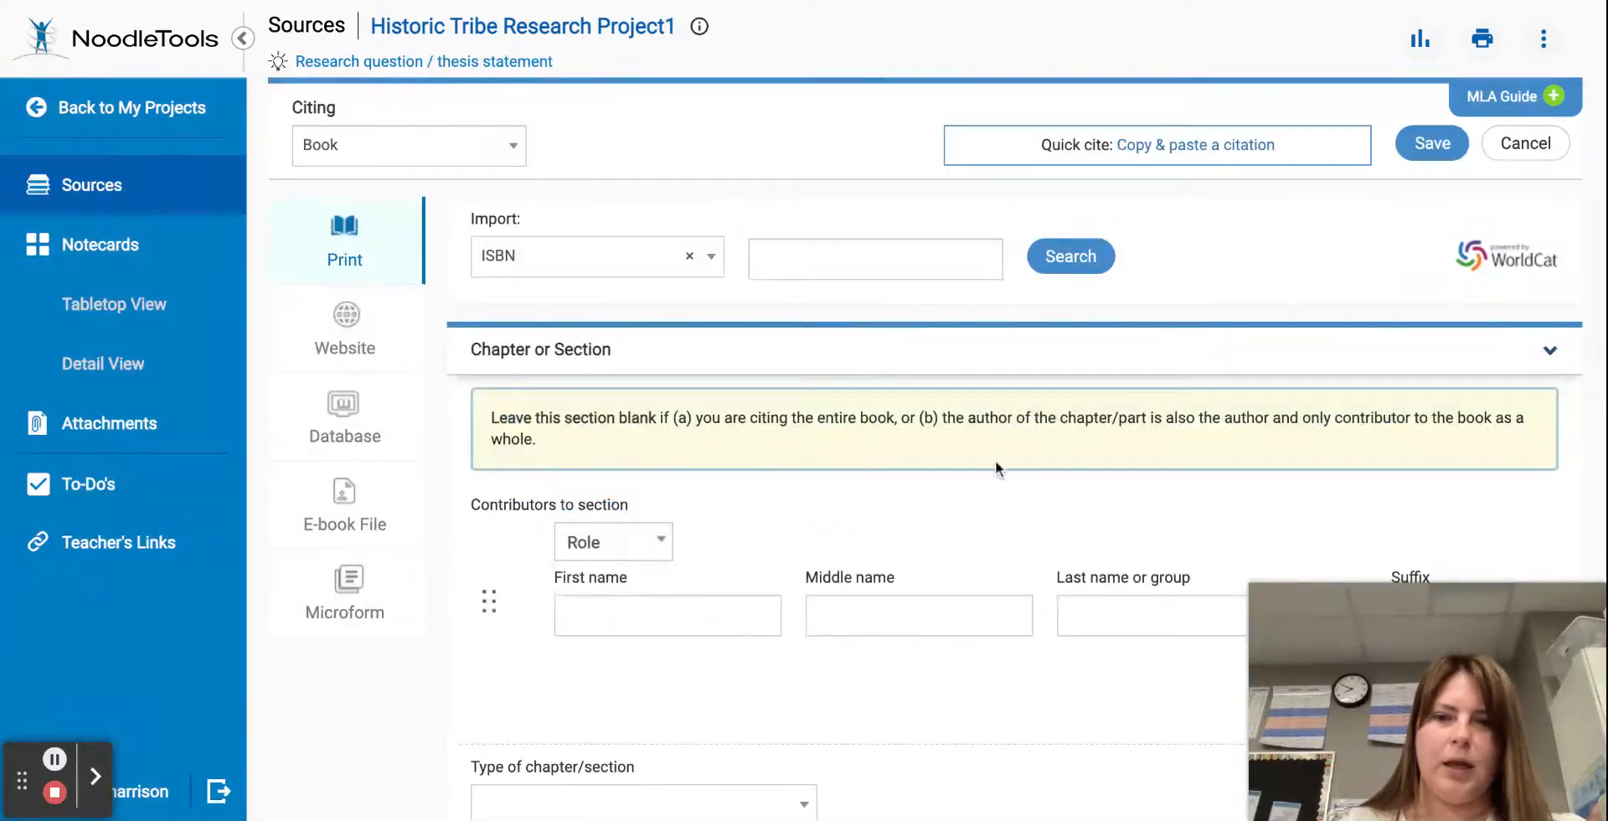
Set the type of chapter/section to Chapter or Section and enter "2" as the section title, leaving the section contributors blank.
{"action": "scroll", "coordinate": [1000, 469], "scroll_direction": "down", "scroll_amount": 3}
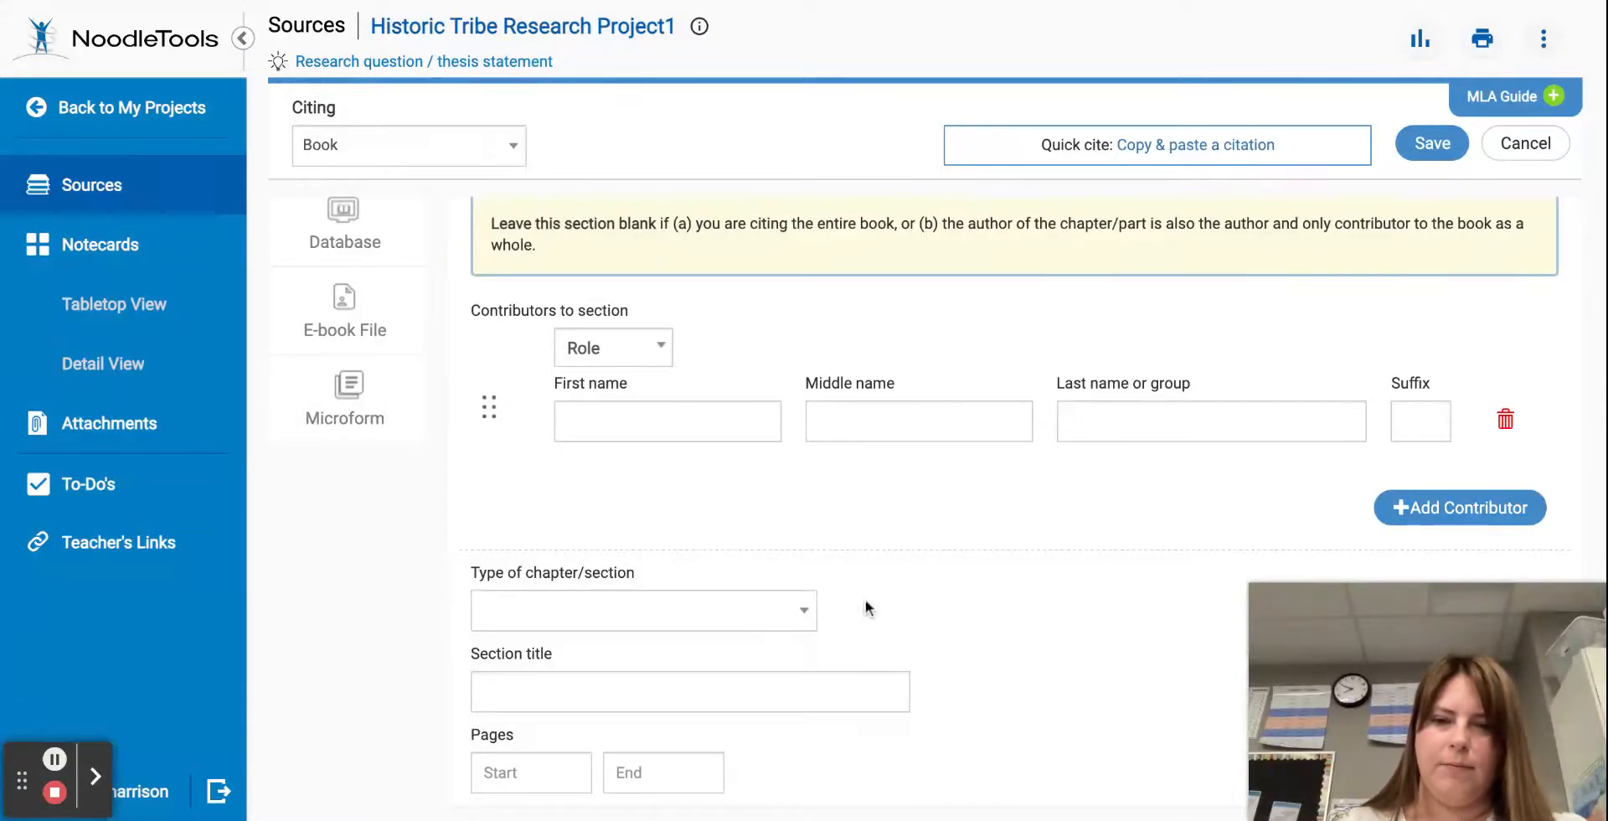
{"action": "scroll", "coordinate": [865, 599], "scroll_direction": "down", "scroll_amount": 3}
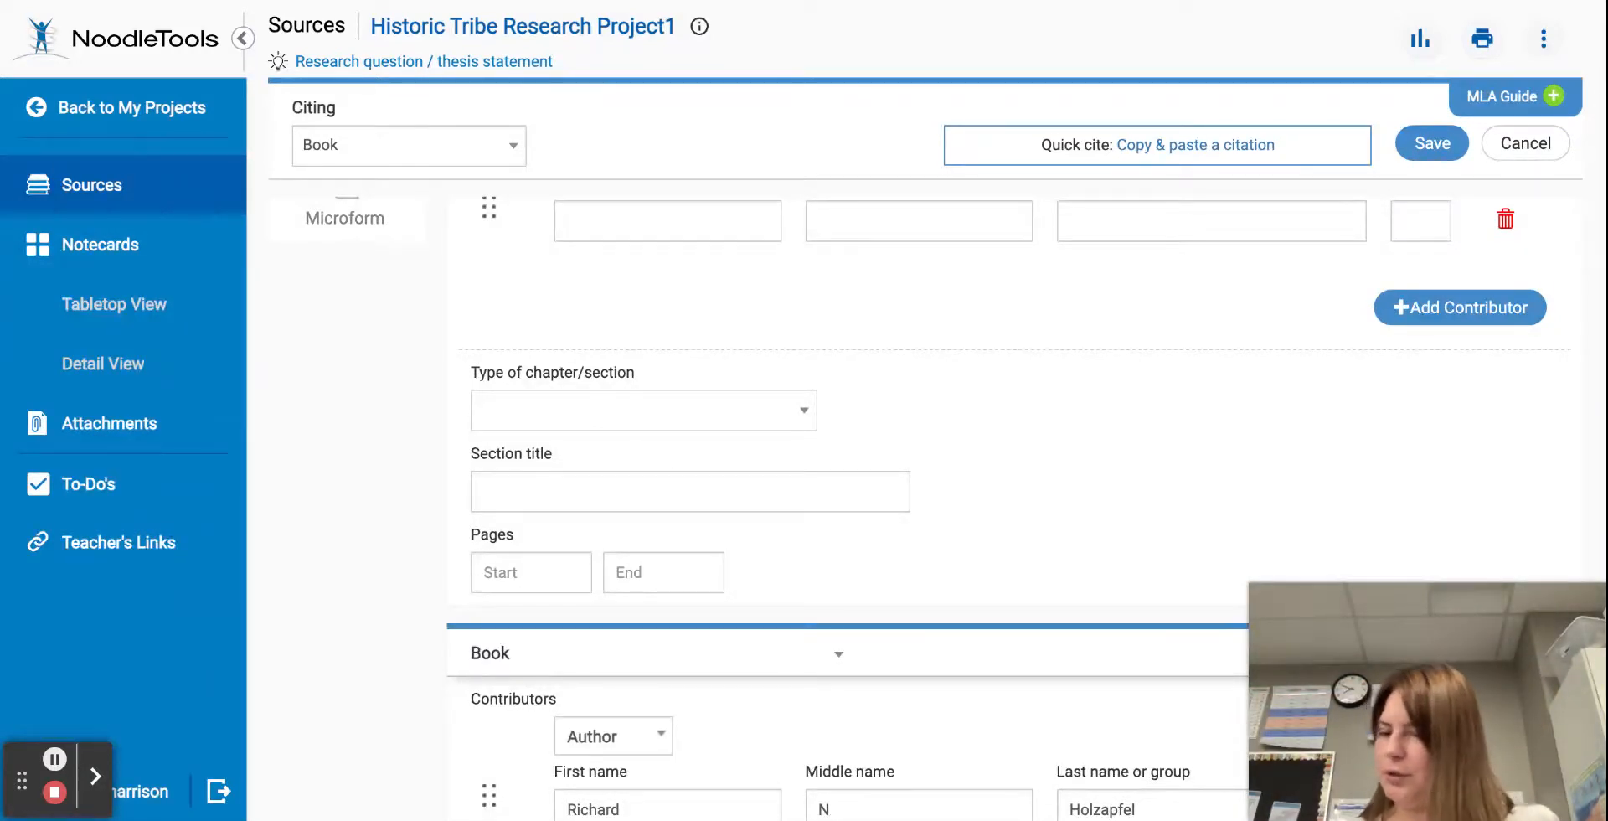
{"action": "left_click", "coordinate": [637, 421]}
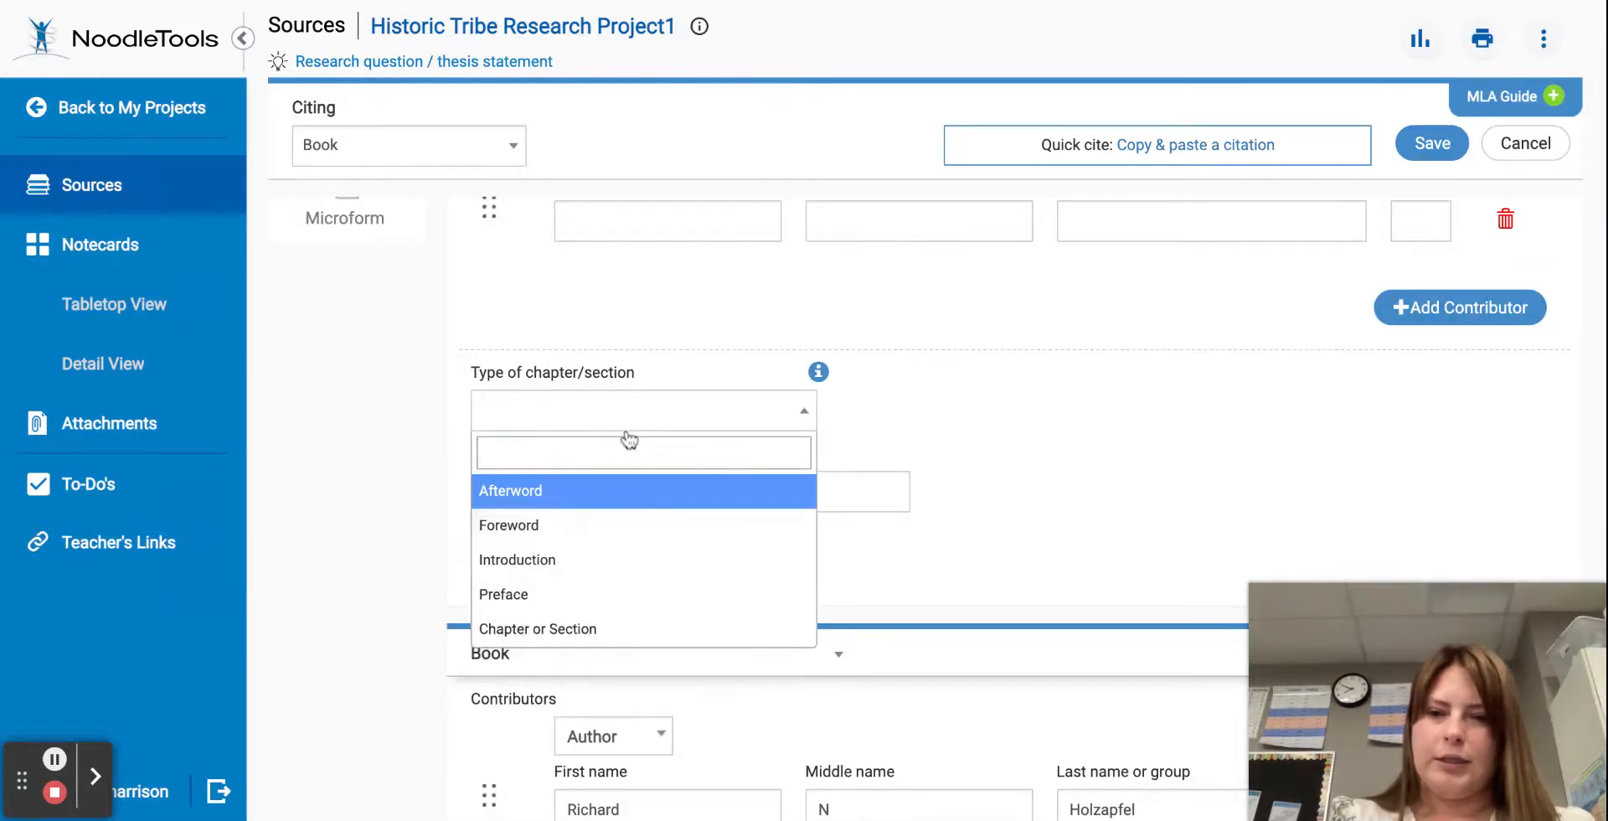
{"action": "left_click", "coordinate": [592, 626]}
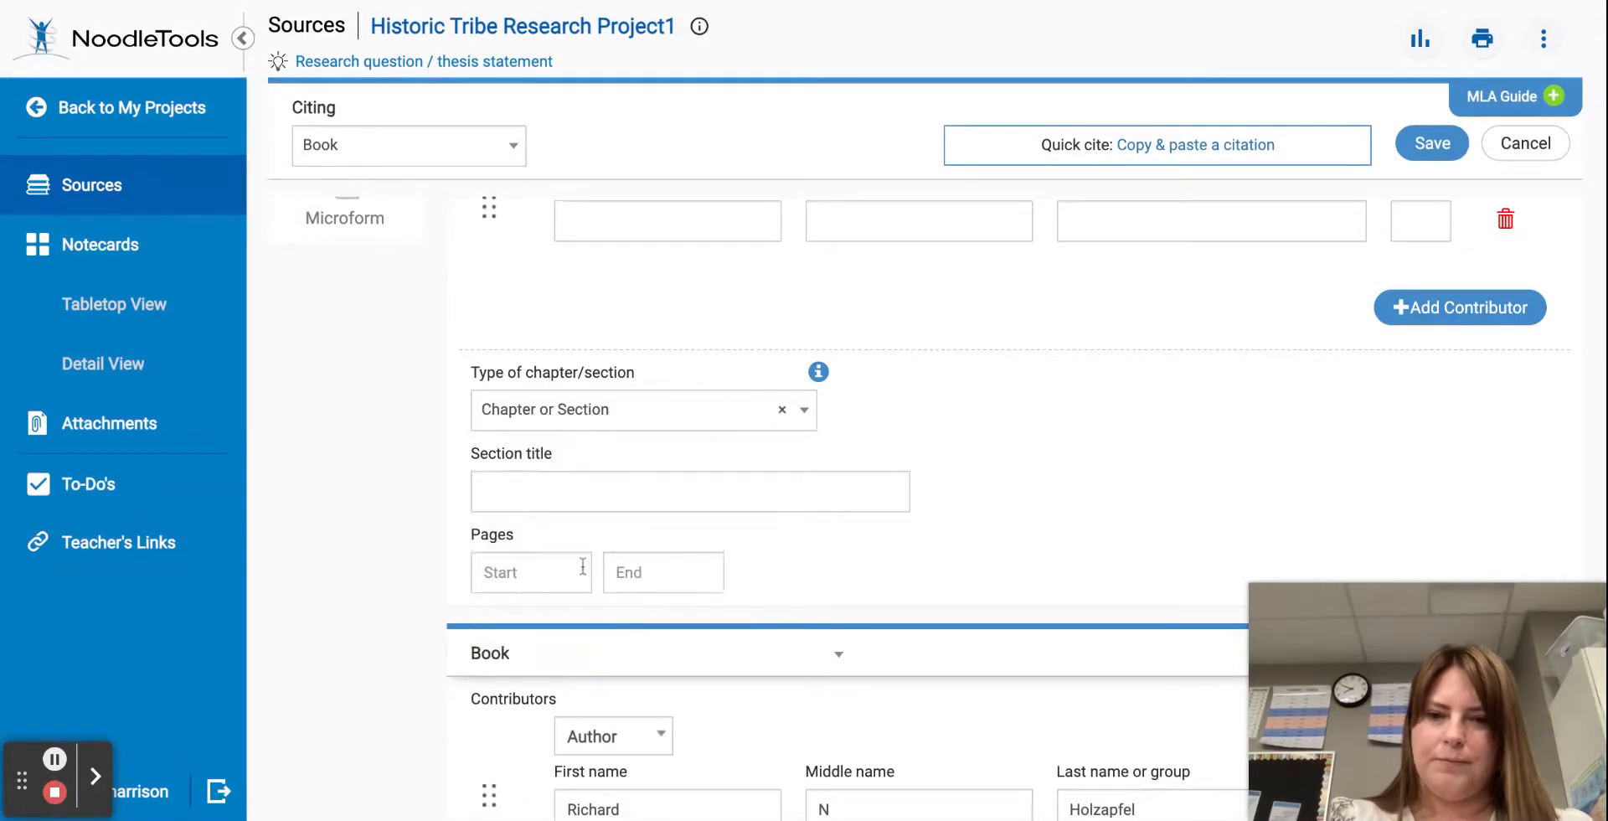
{"action": "left_click", "coordinate": [642, 499]}
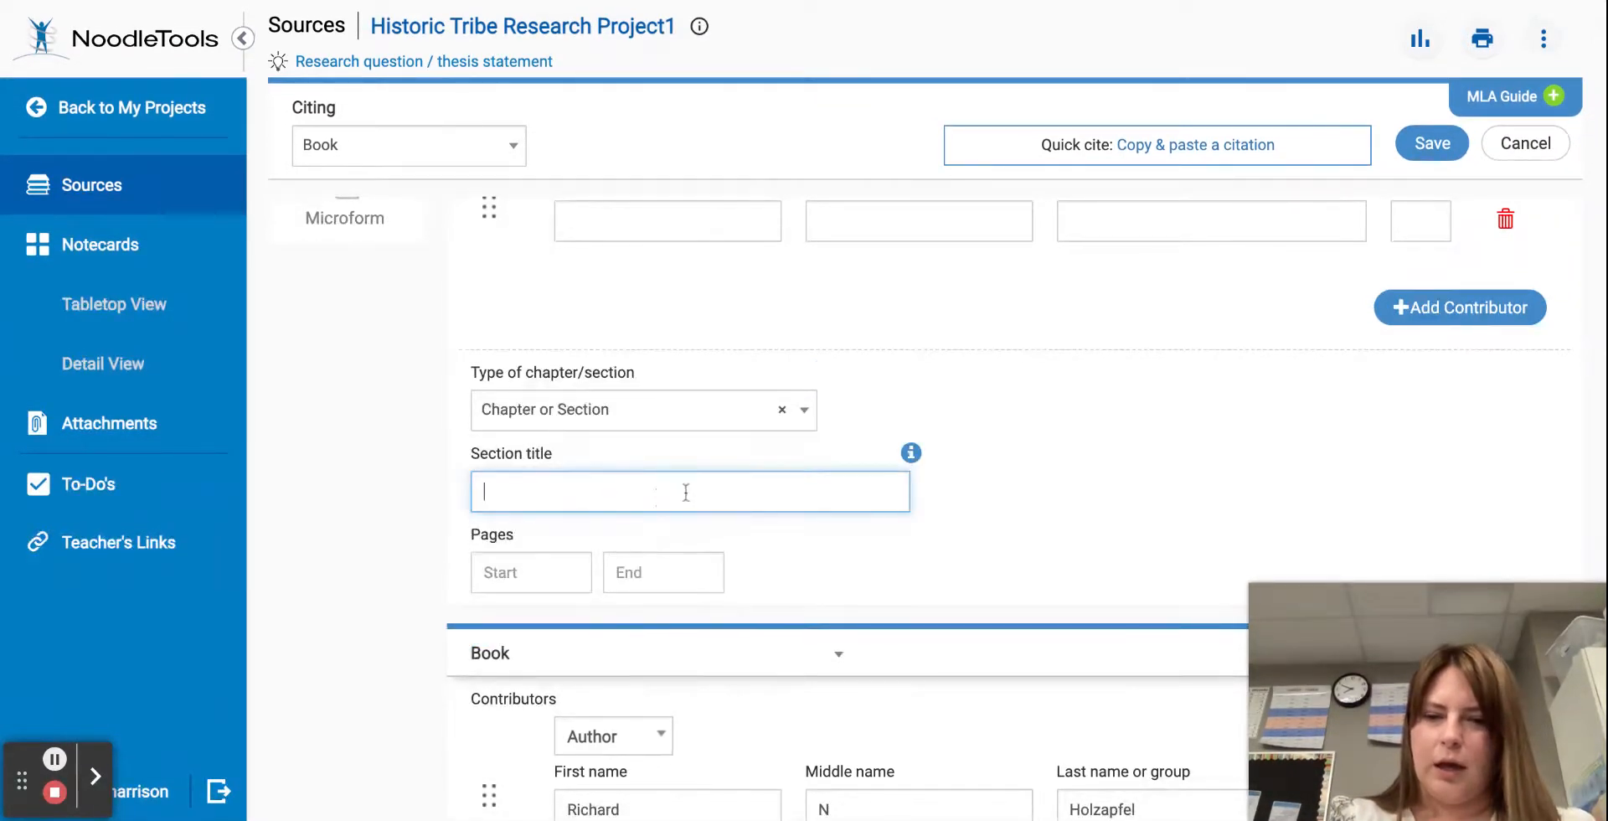
{"action": "type", "text": "2"}
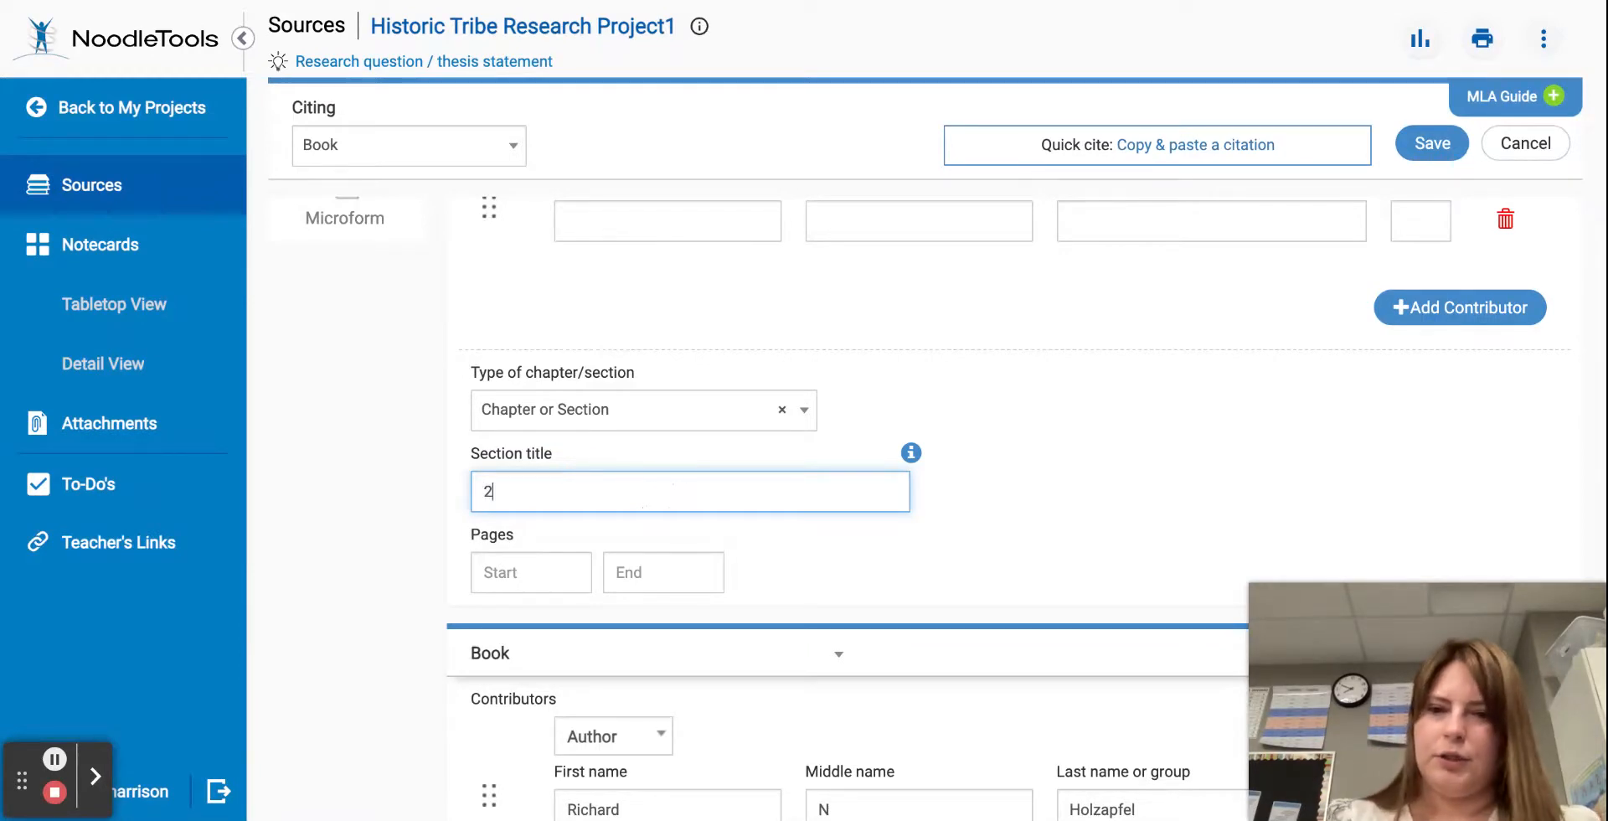
Enter the section's page range, with 35 as the start page and 39 as the end page.
{"action": "left_click", "coordinate": [548, 564]}
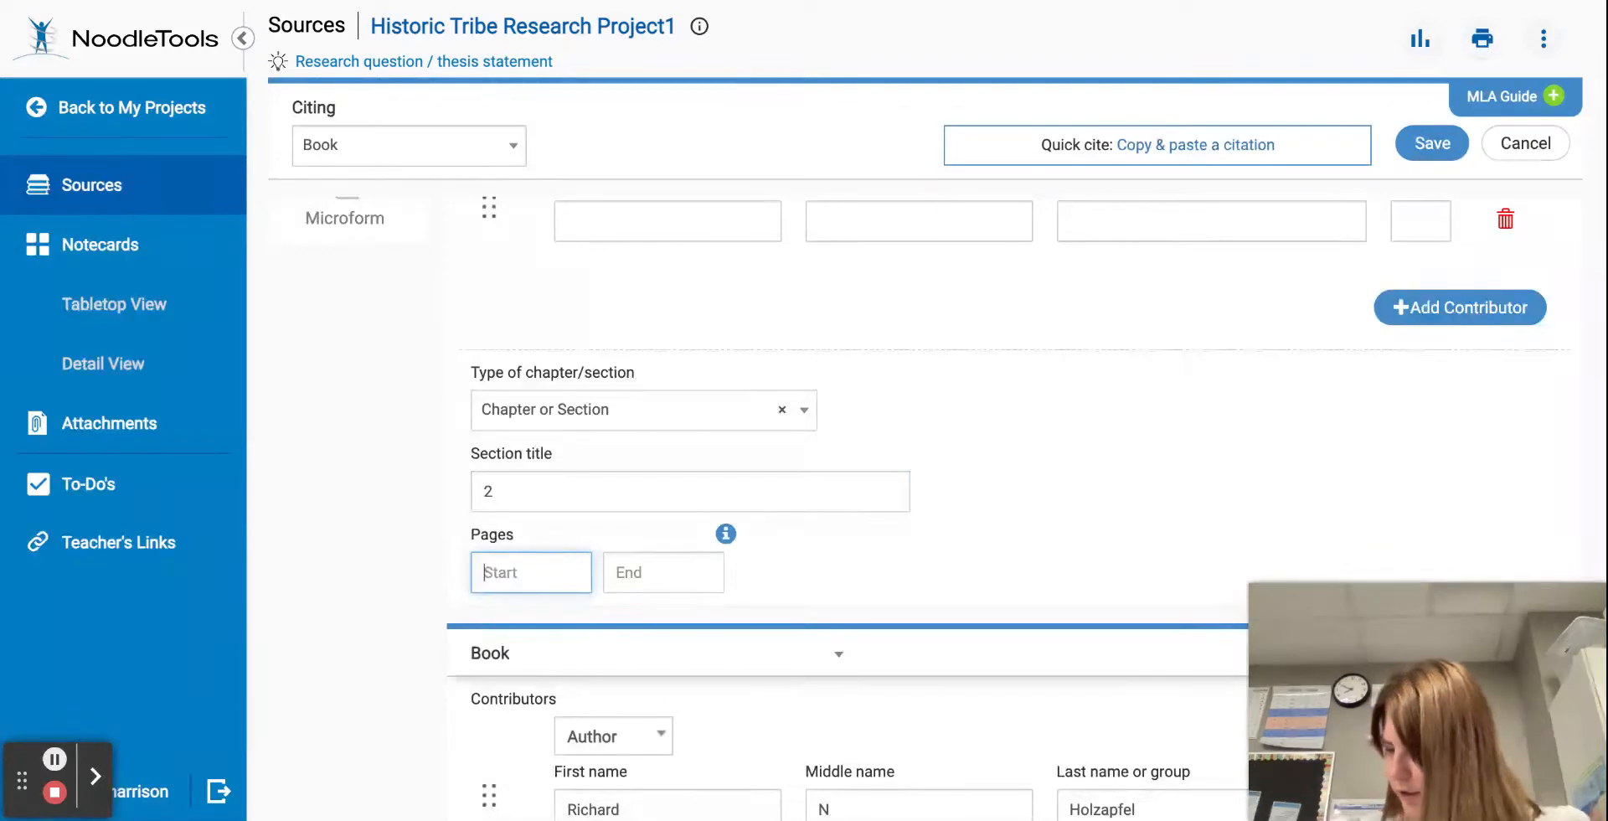
{"action": "type", "text": "25"}
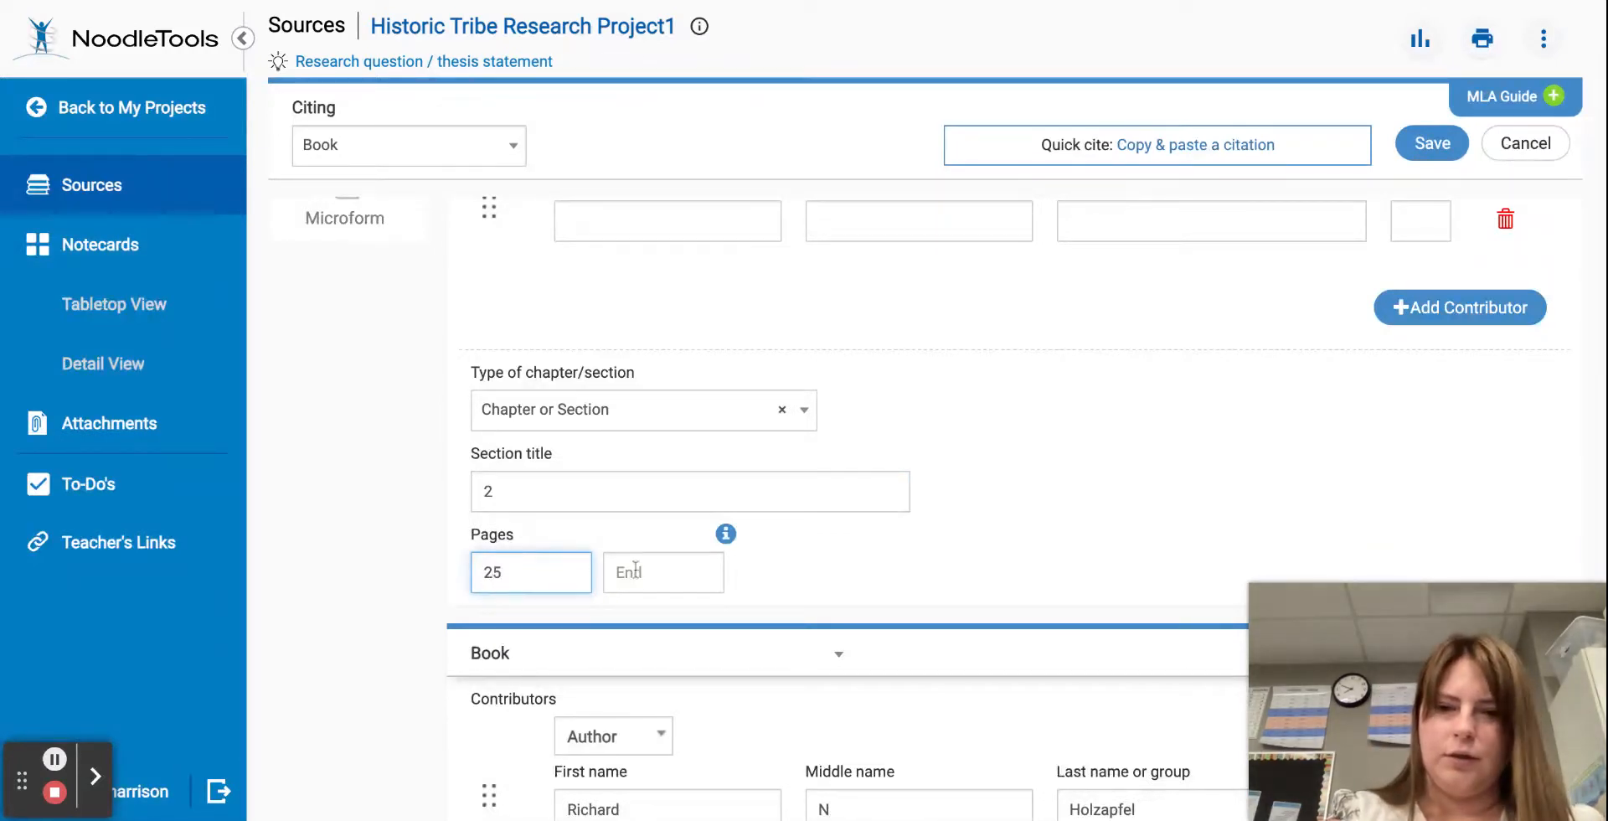
{"action": "key", "text": "BackSpace"}
{"action": "key", "text": "BackSpace"}
{"action": "type", "text": "35"}
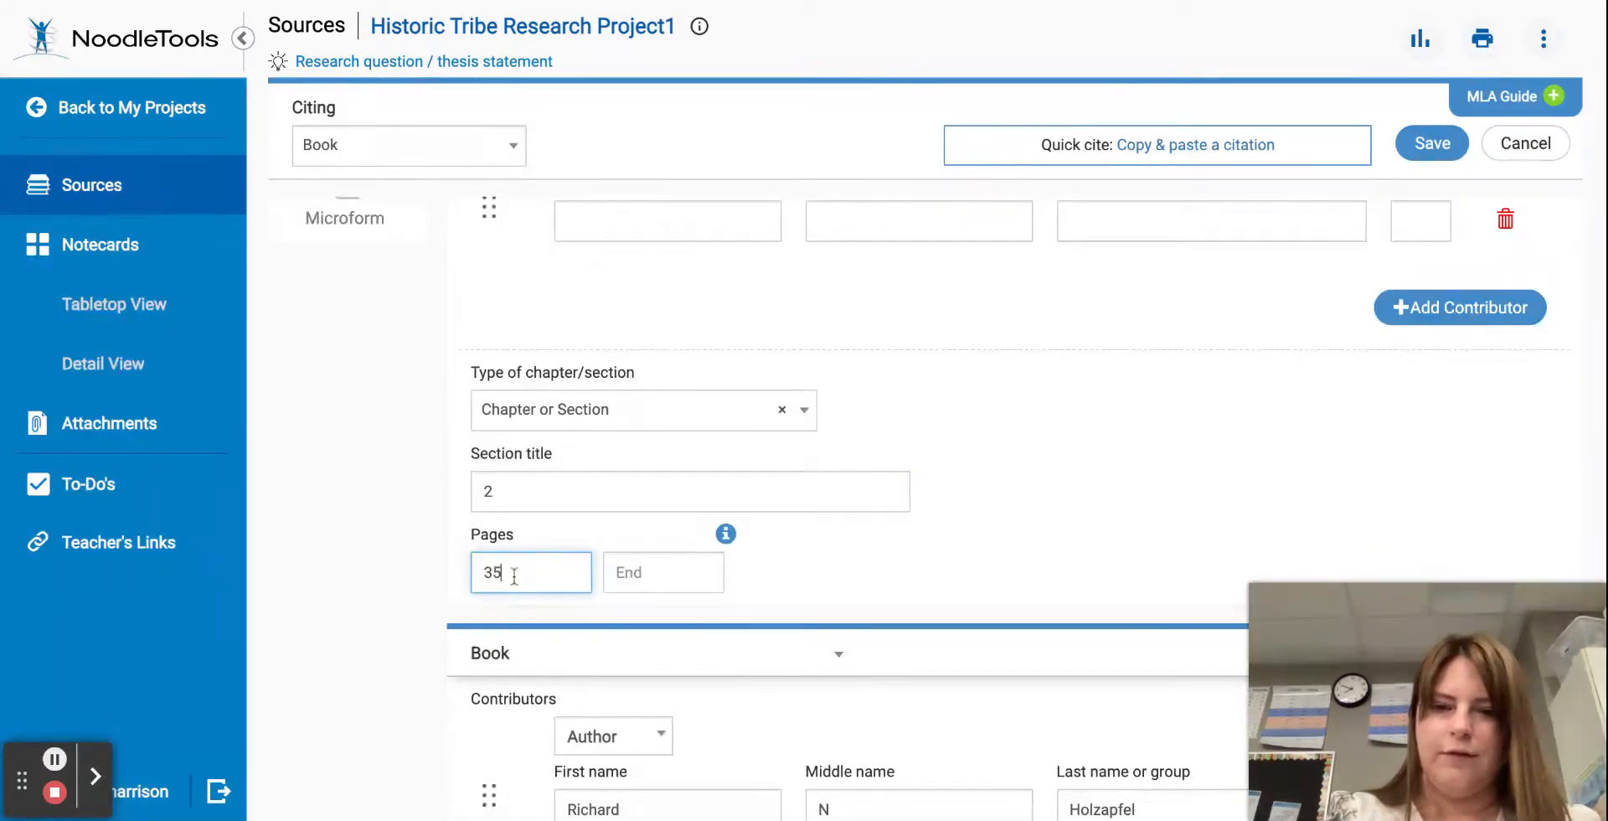
{"action": "left_click", "coordinate": [637, 568]}
{"action": "type", "text": "39"}
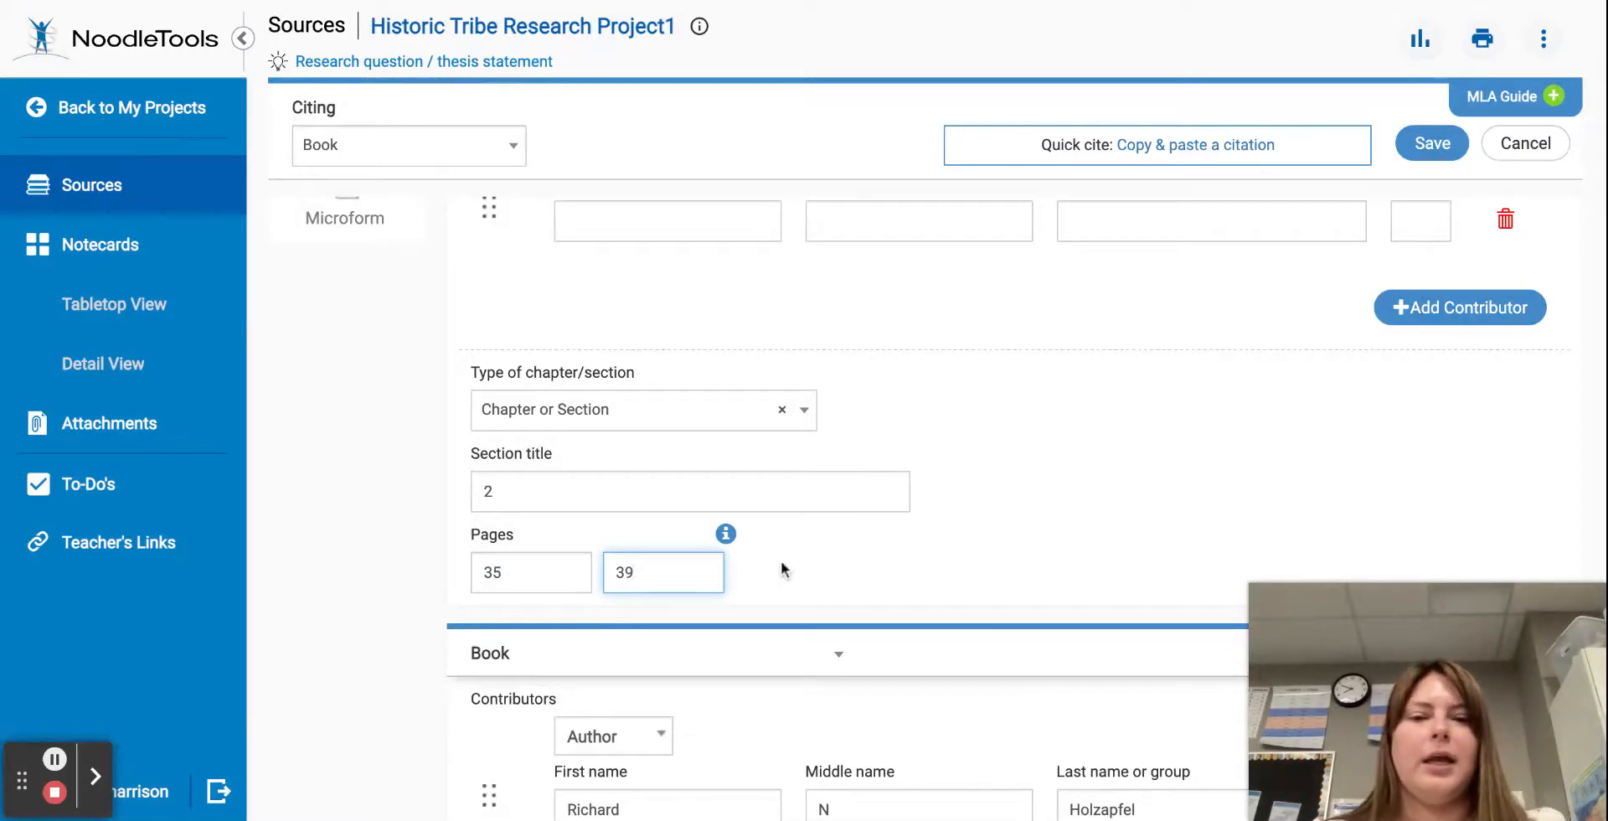
{"action": "left_click", "coordinate": [813, 572]}
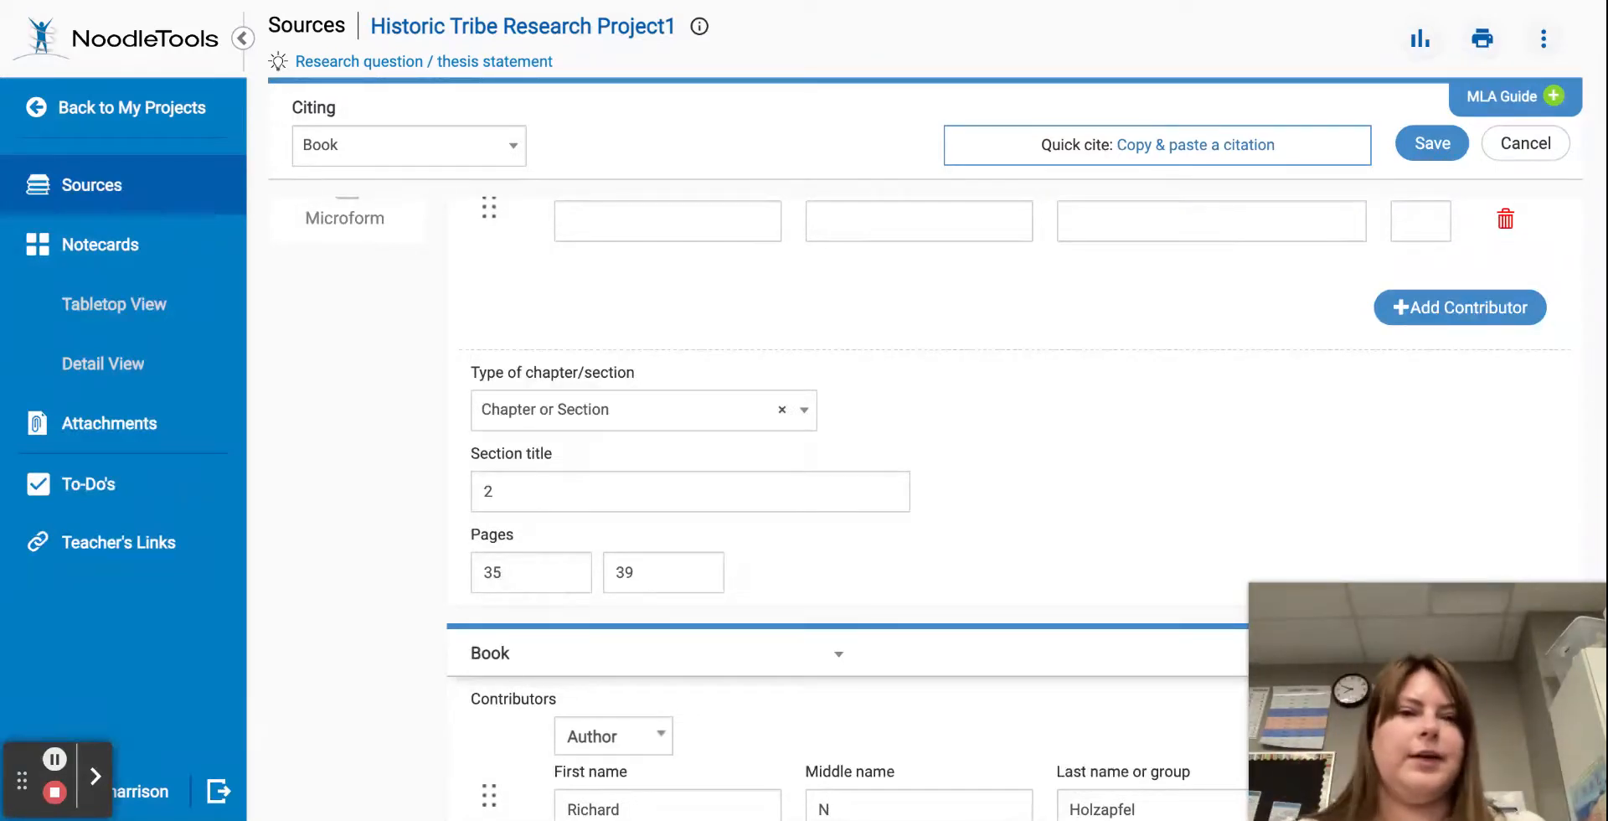
Begin the citation's annotation with the sentence "This source is a secondary source.".
{"action": "scroll", "coordinate": [1114, 442], "scroll_direction": "down", "scroll_amount": 3}
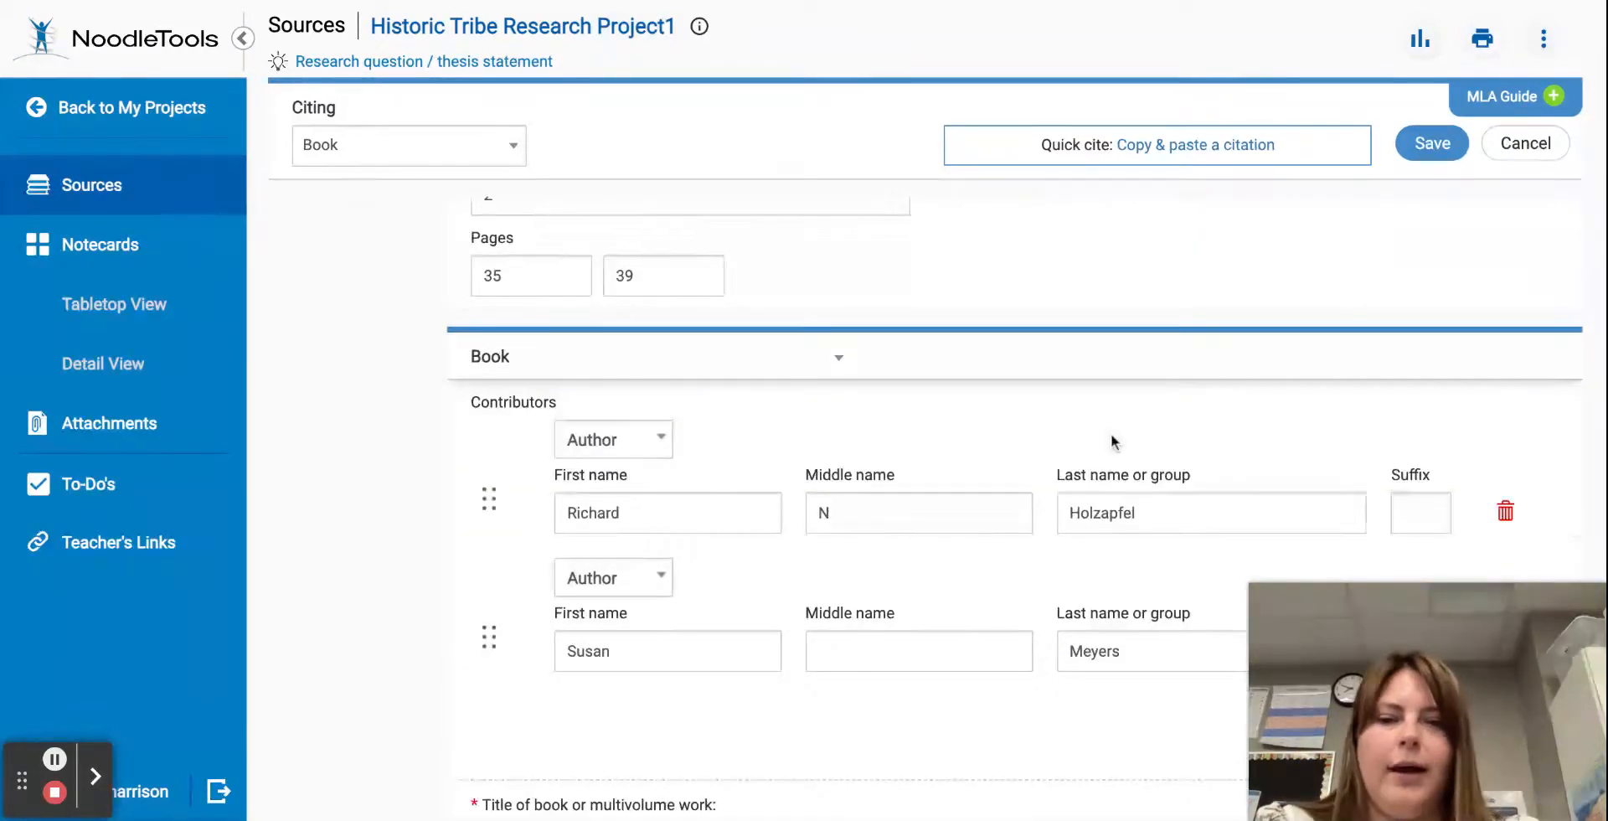
{"action": "left_click", "coordinate": [804, 718]}
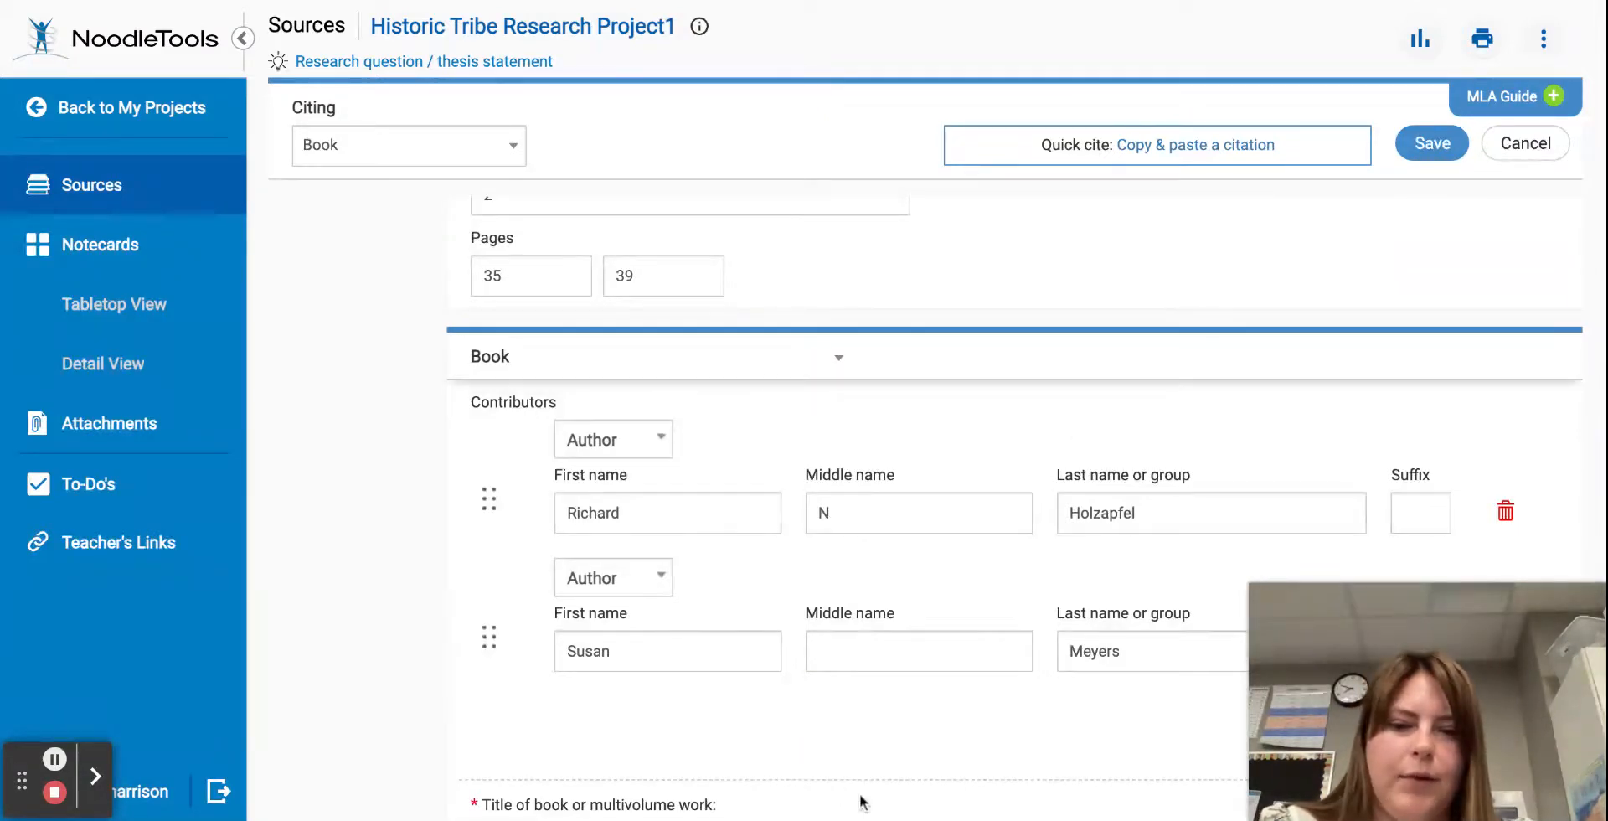
{"action": "left_click", "coordinate": [1012, 690]}
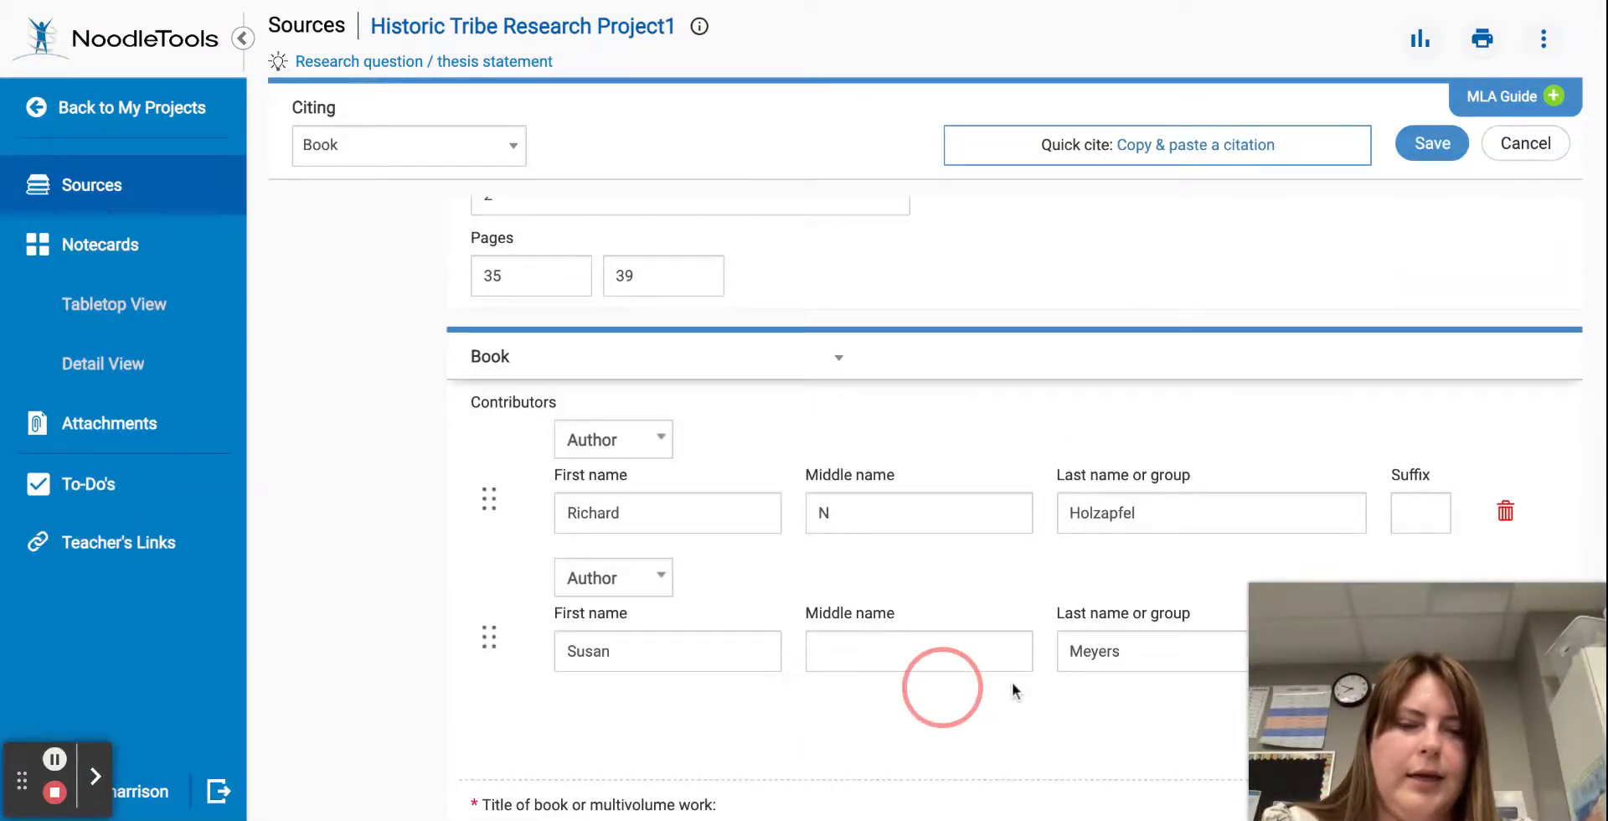
{"action": "scroll", "coordinate": [1012, 688], "scroll_direction": "down", "scroll_amount": 10}
{"action": "left_click", "coordinate": [960, 593]}
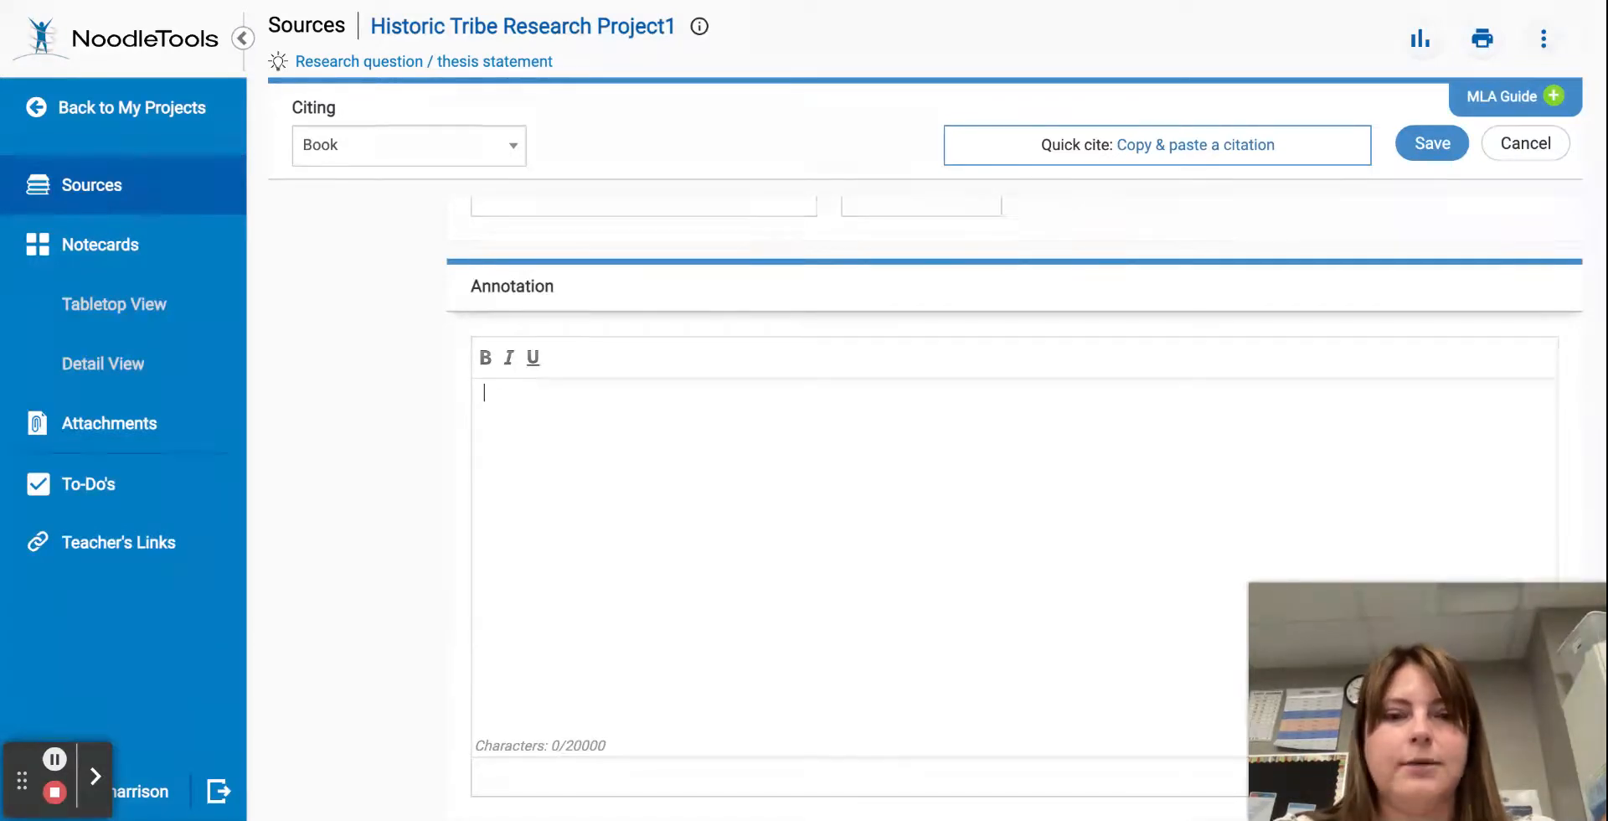
{"action": "type", "text": "Thi s"}
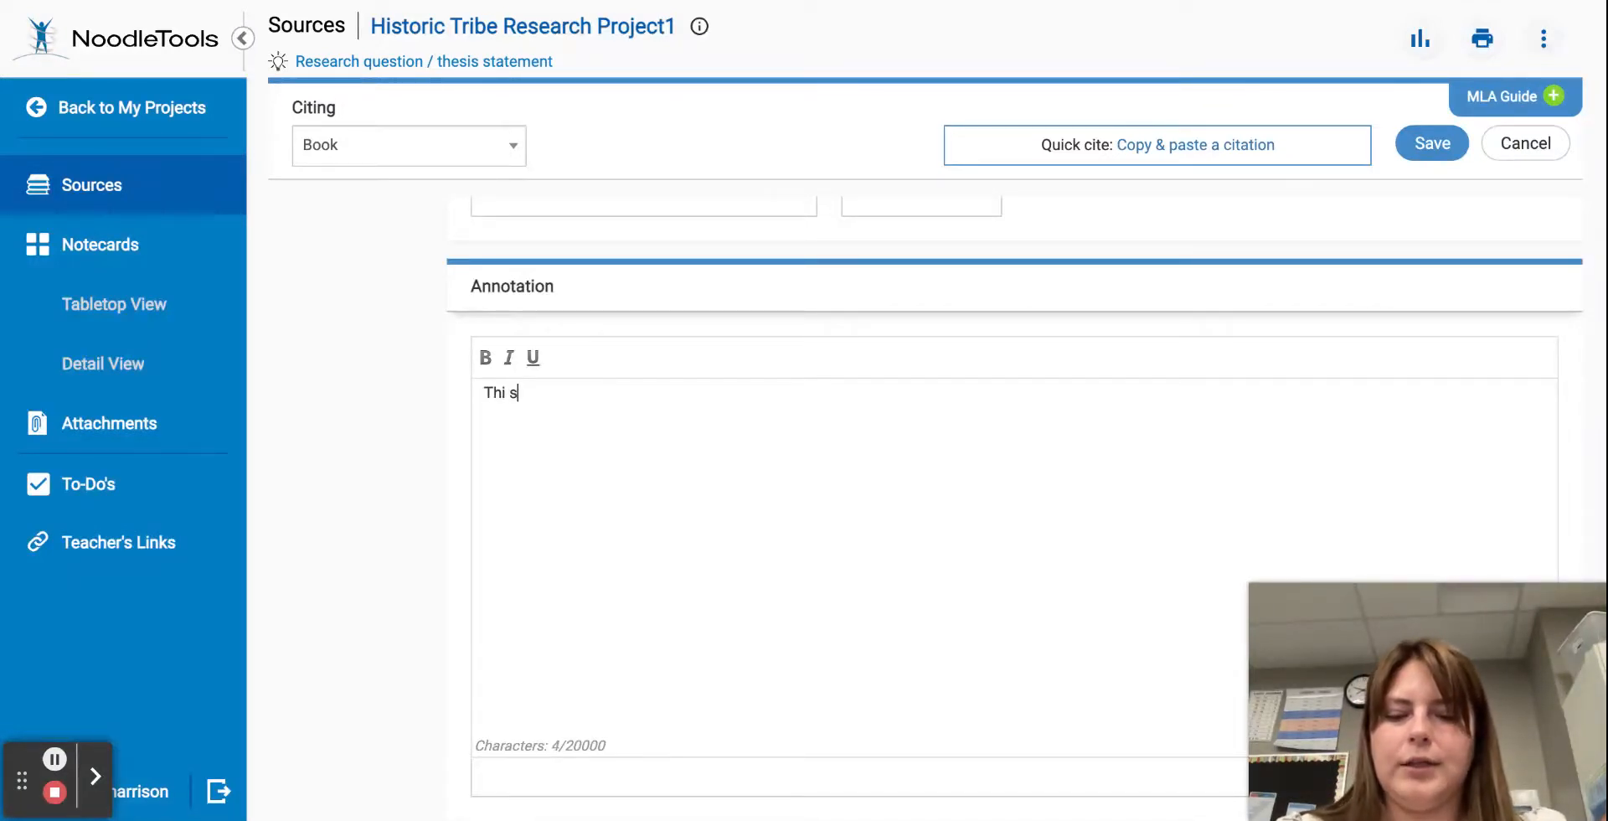
{"action": "key", "text": "BackSpace"}
{"action": "type", "text": "sou"}
{"action": "key", "text": "BackSpace"}
{"action": "key", "text": "BackSpace"}
{"action": "key", "text": "BackSpace"}
{"action": "key", "text": "BackSpace"}
{"action": "type", "text": "s sou"}
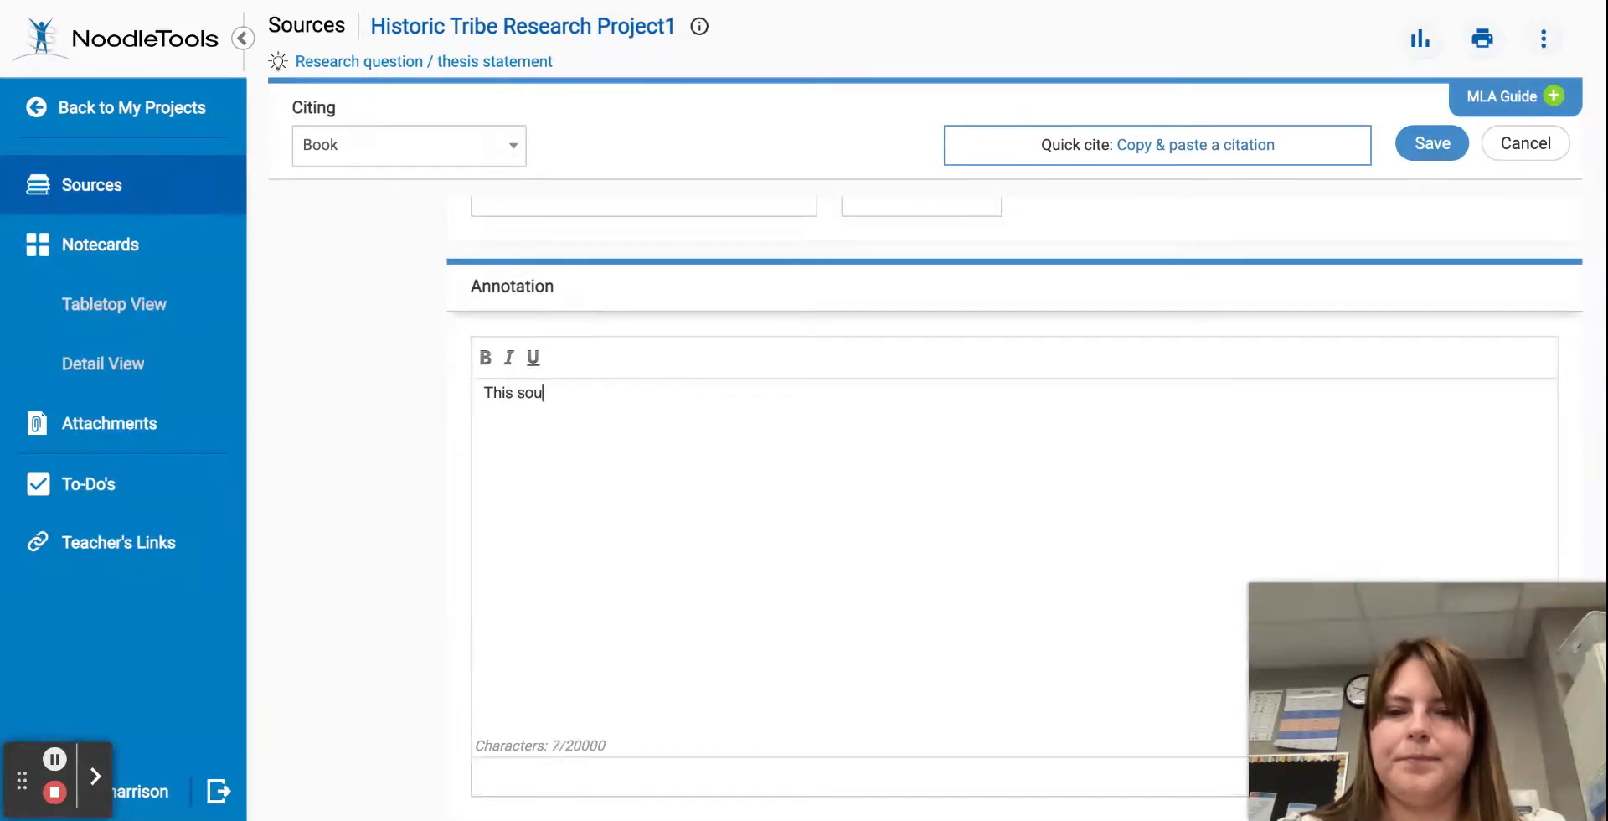
{"action": "type", "text": "rce is a secondary source. it"}
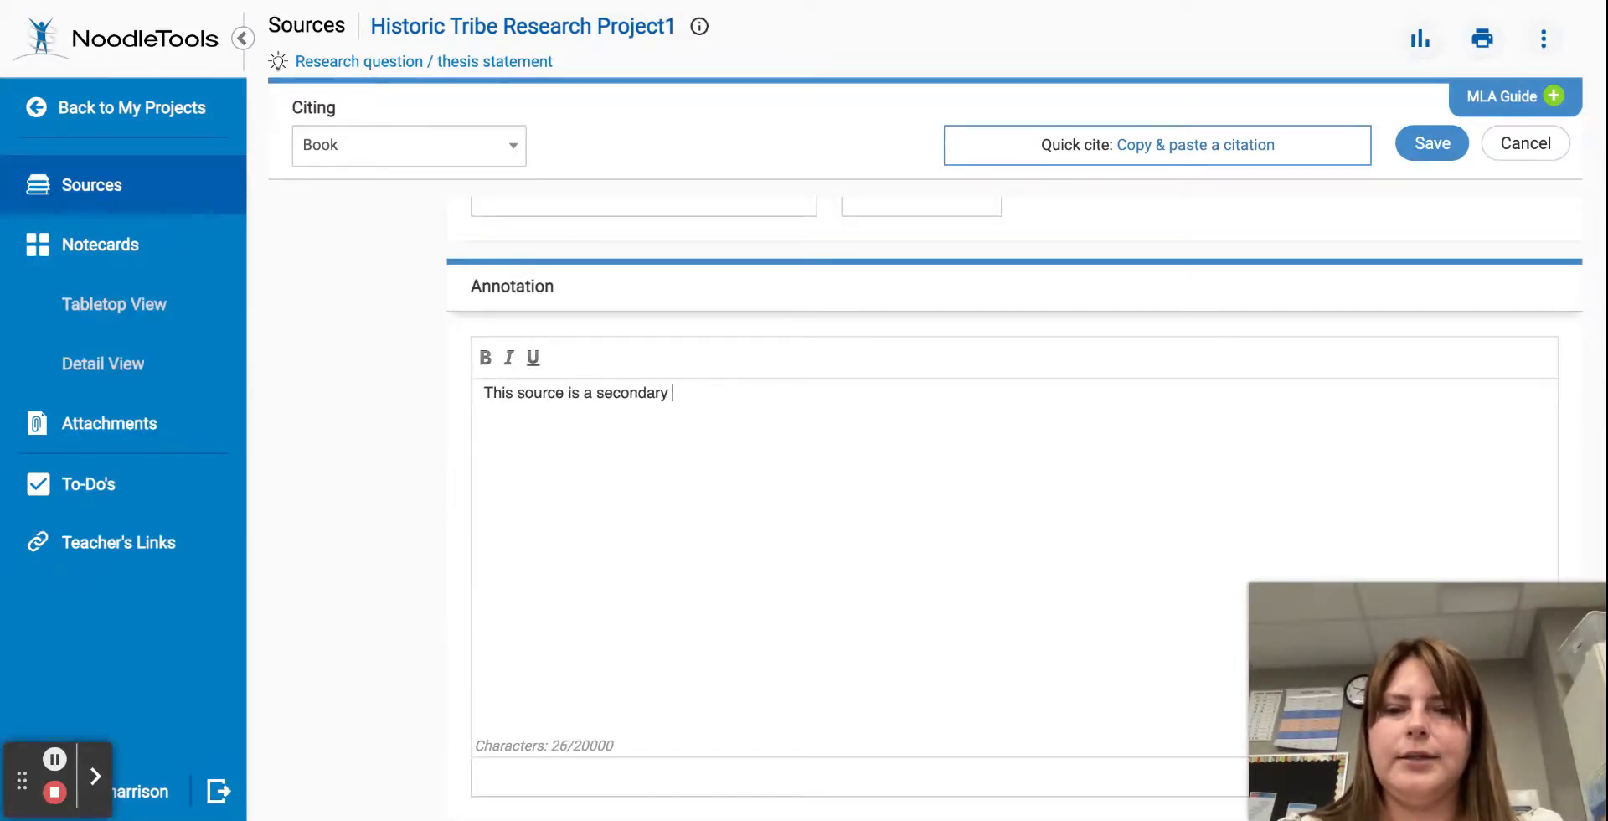
{"action": "key", "text": "BackSpace"}
{"action": "key", "text": "BackSpace"}
{"action": "key", "text": "BackSpace"}
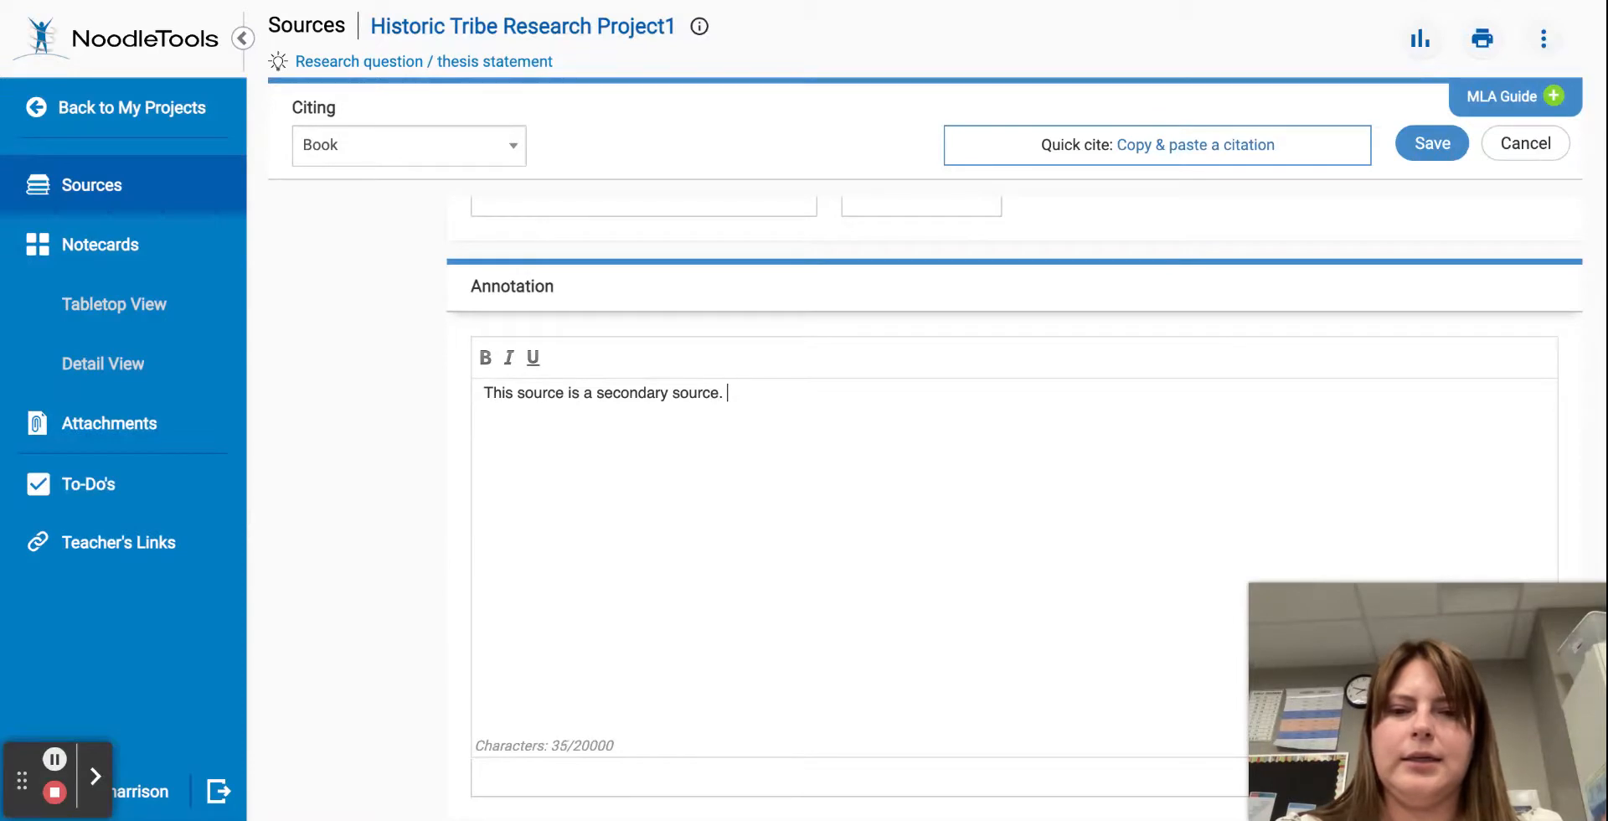
Continue the annotation with "It is the official Utah Studies textbook. I used it to learn about the Ute Native American tribe.".
{"action": "type", "text": "It is the officia"}
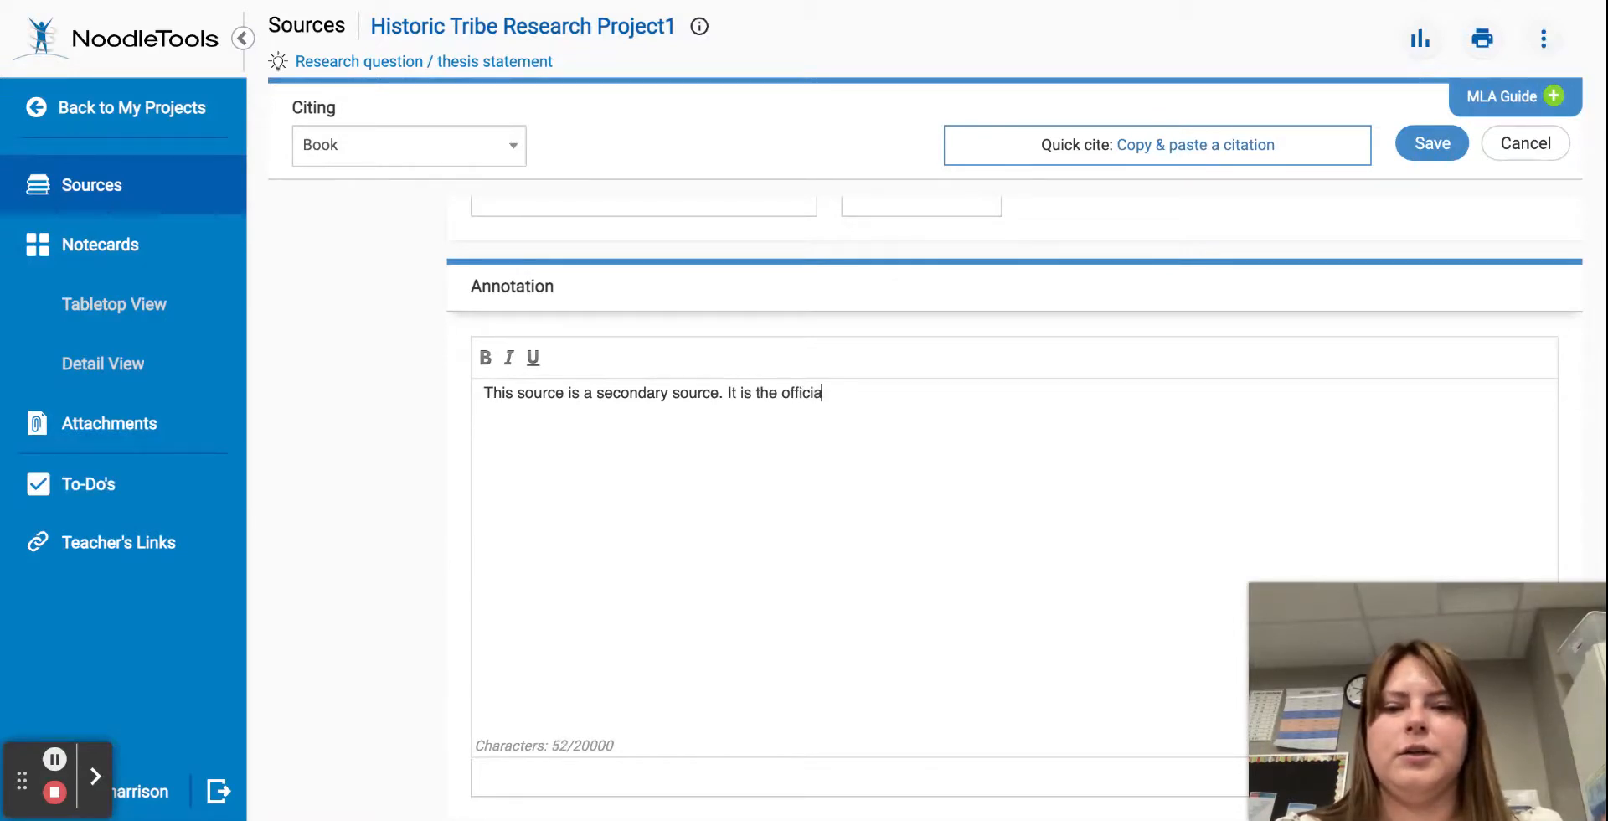
{"action": "type", "text": "l Utah Studies"}
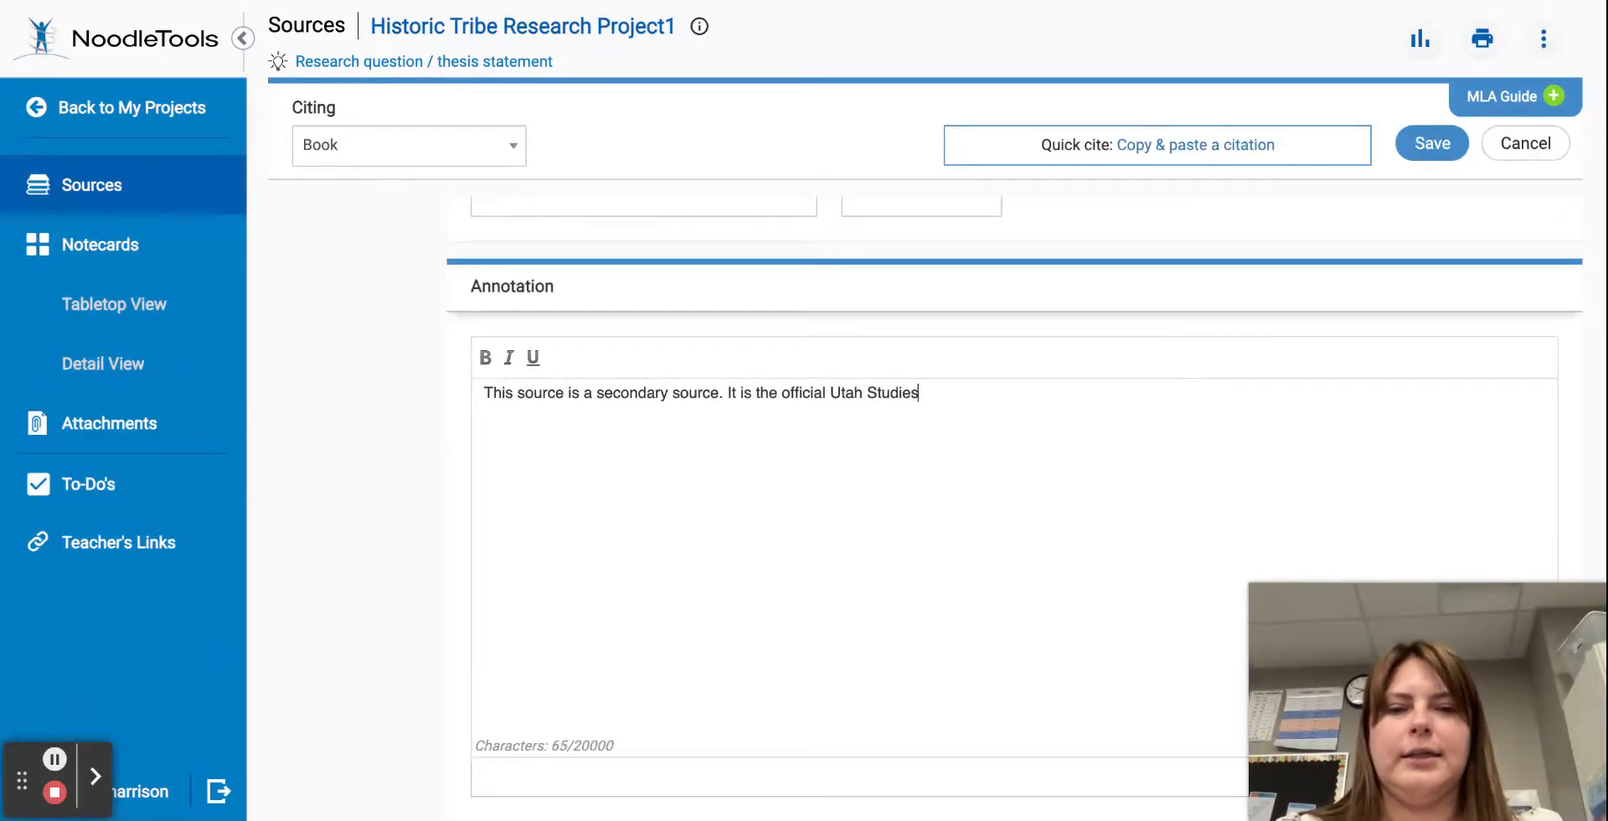
{"action": "type", "text": " textbook. I "}
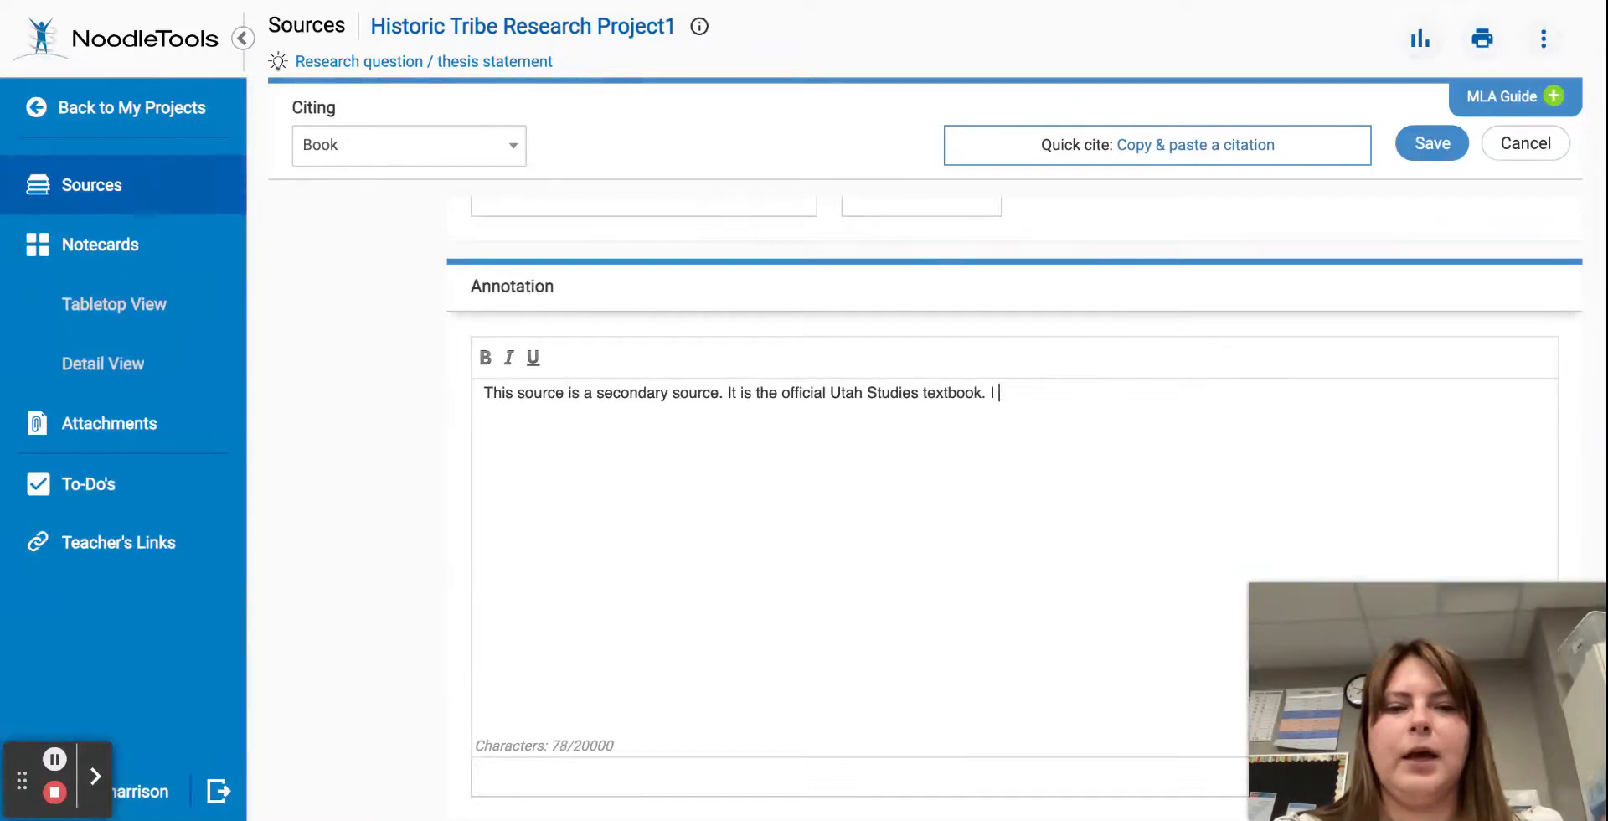
{"action": "type", "text": "used it to learn about the "}
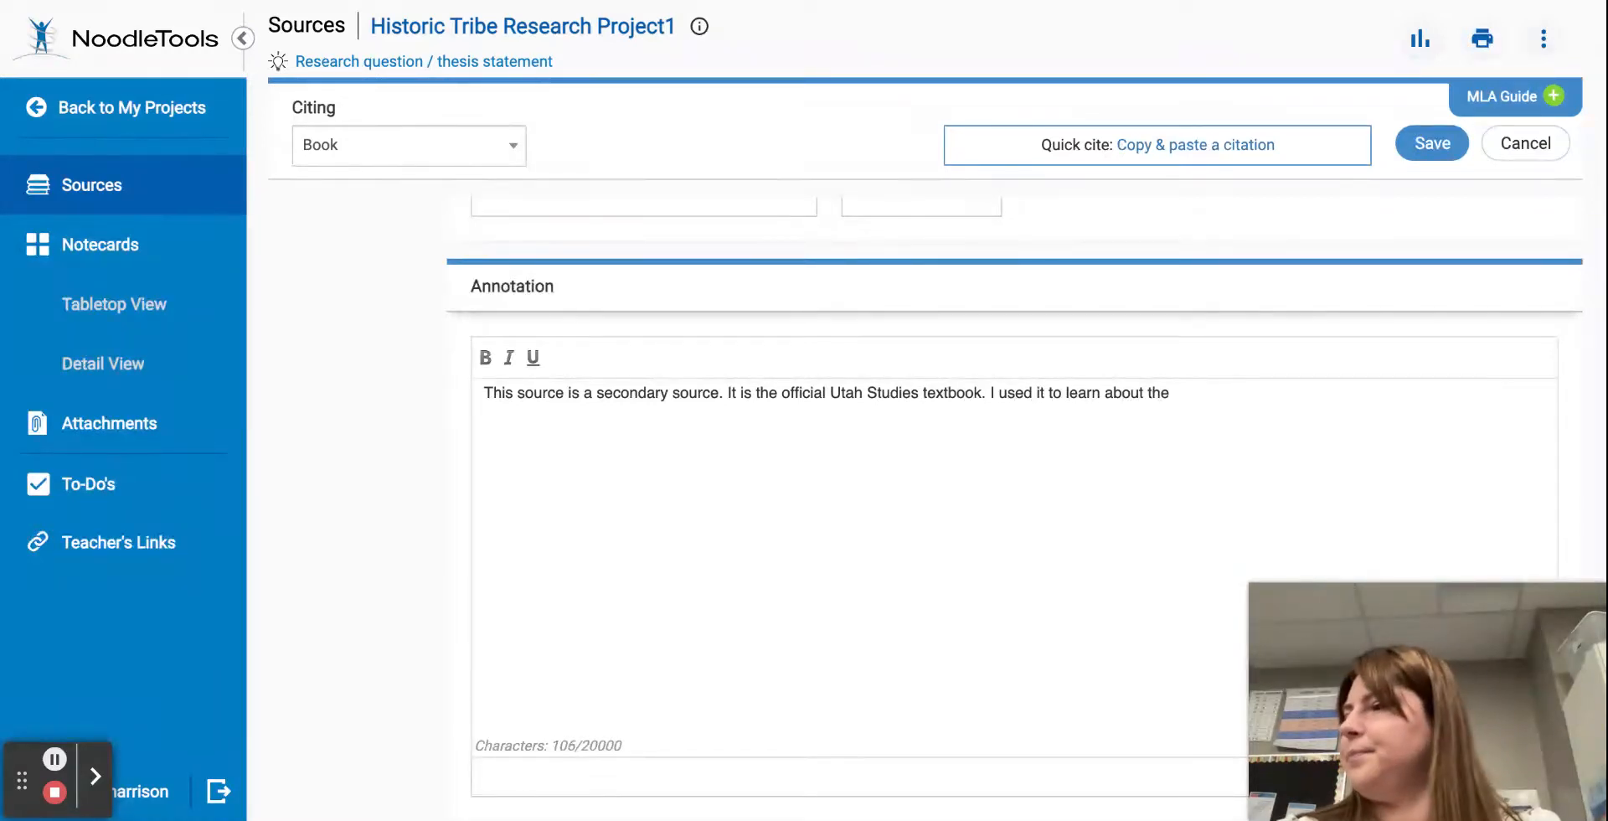
{"action": "type", "text": "Ute "}
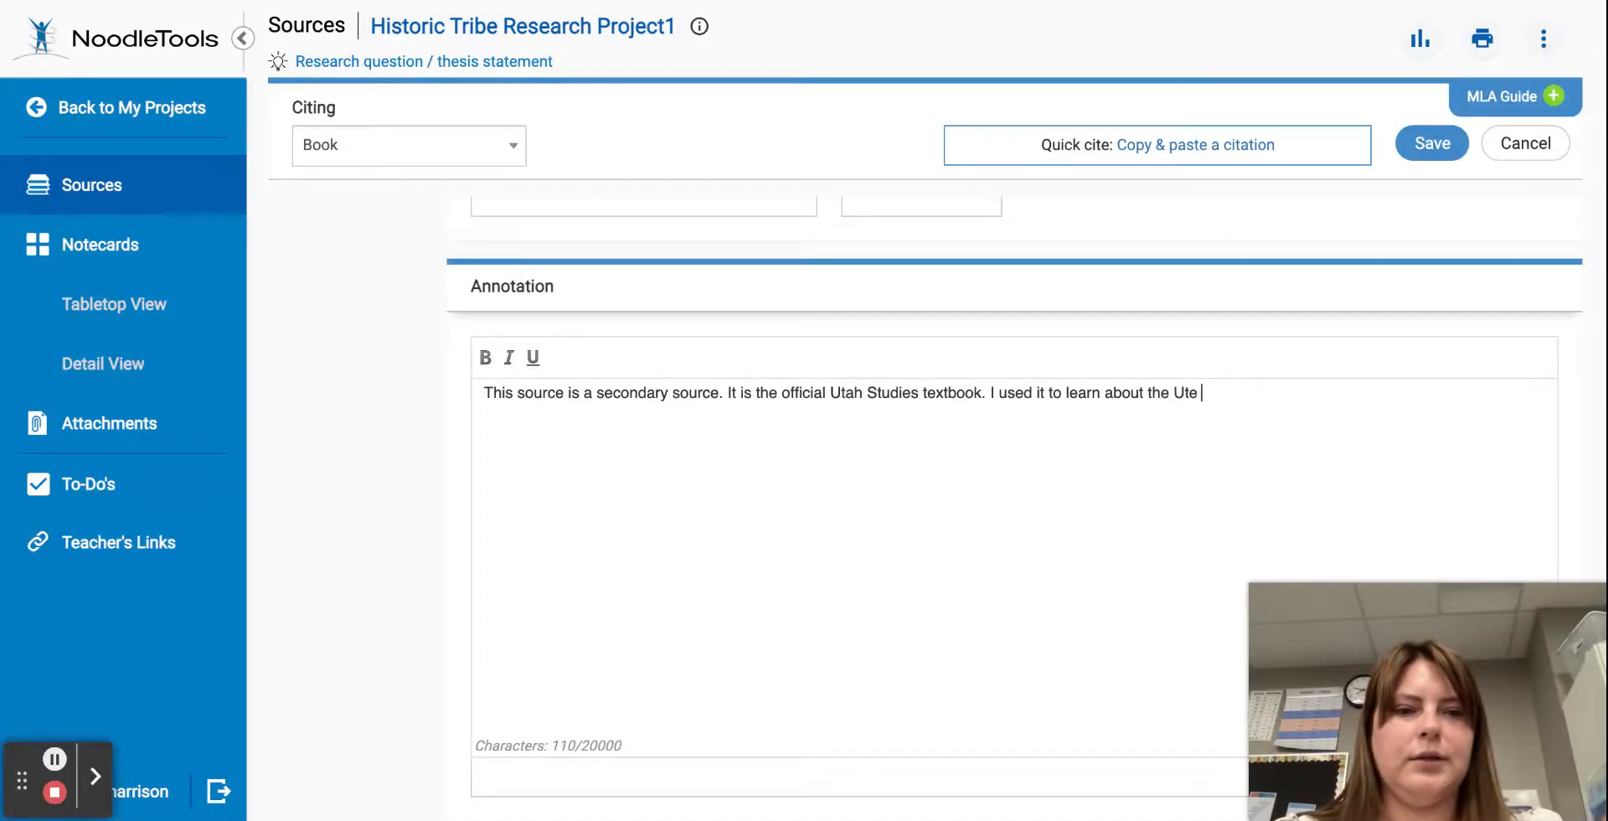
{"action": "type", "text": "Native American trib"}
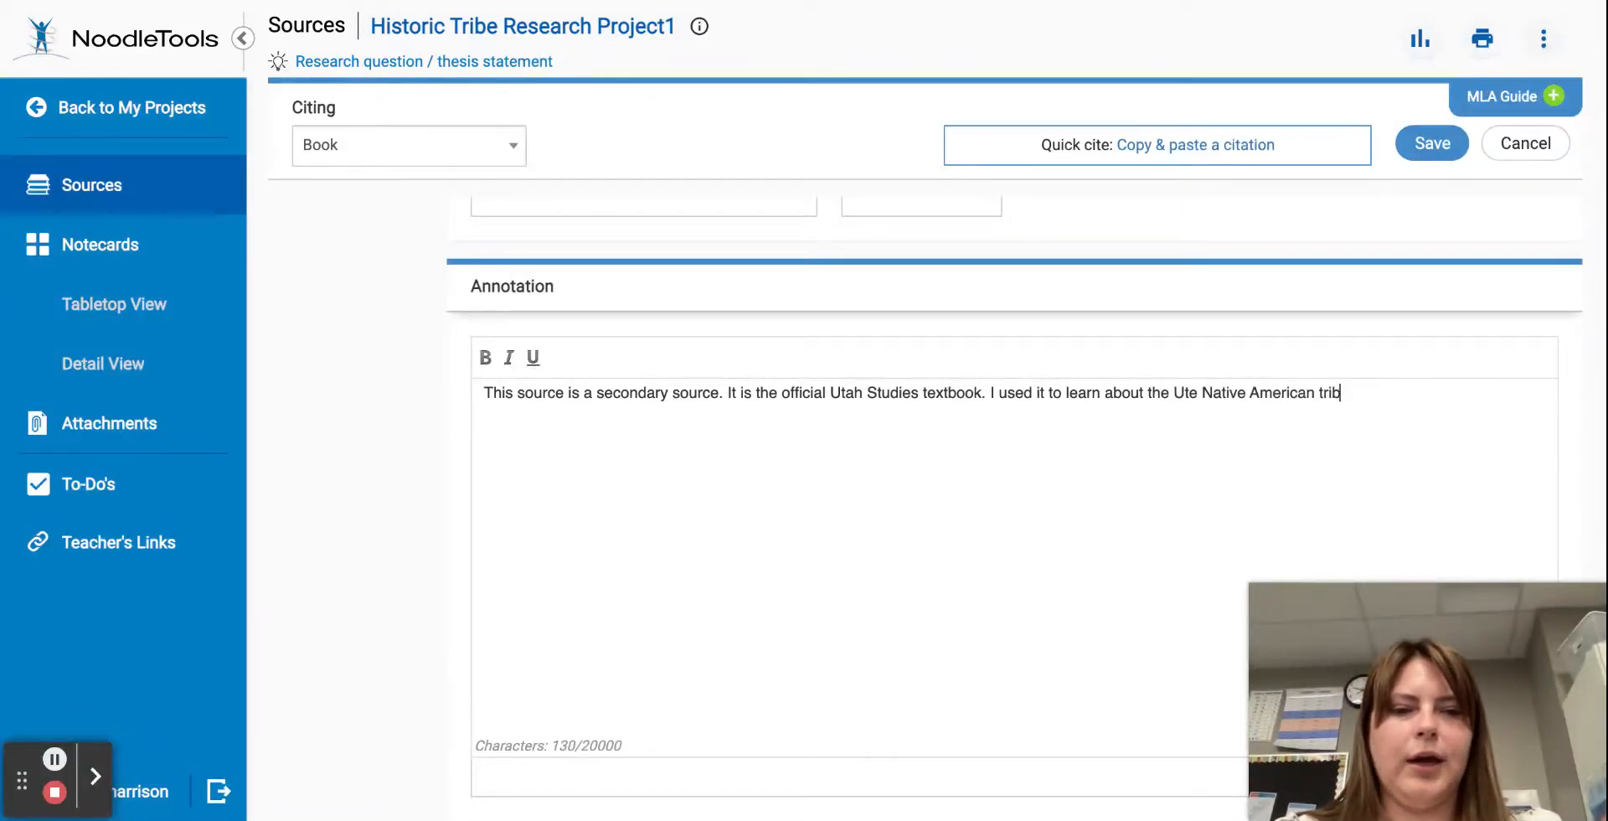
{"action": "type", "text": "e. I will"}
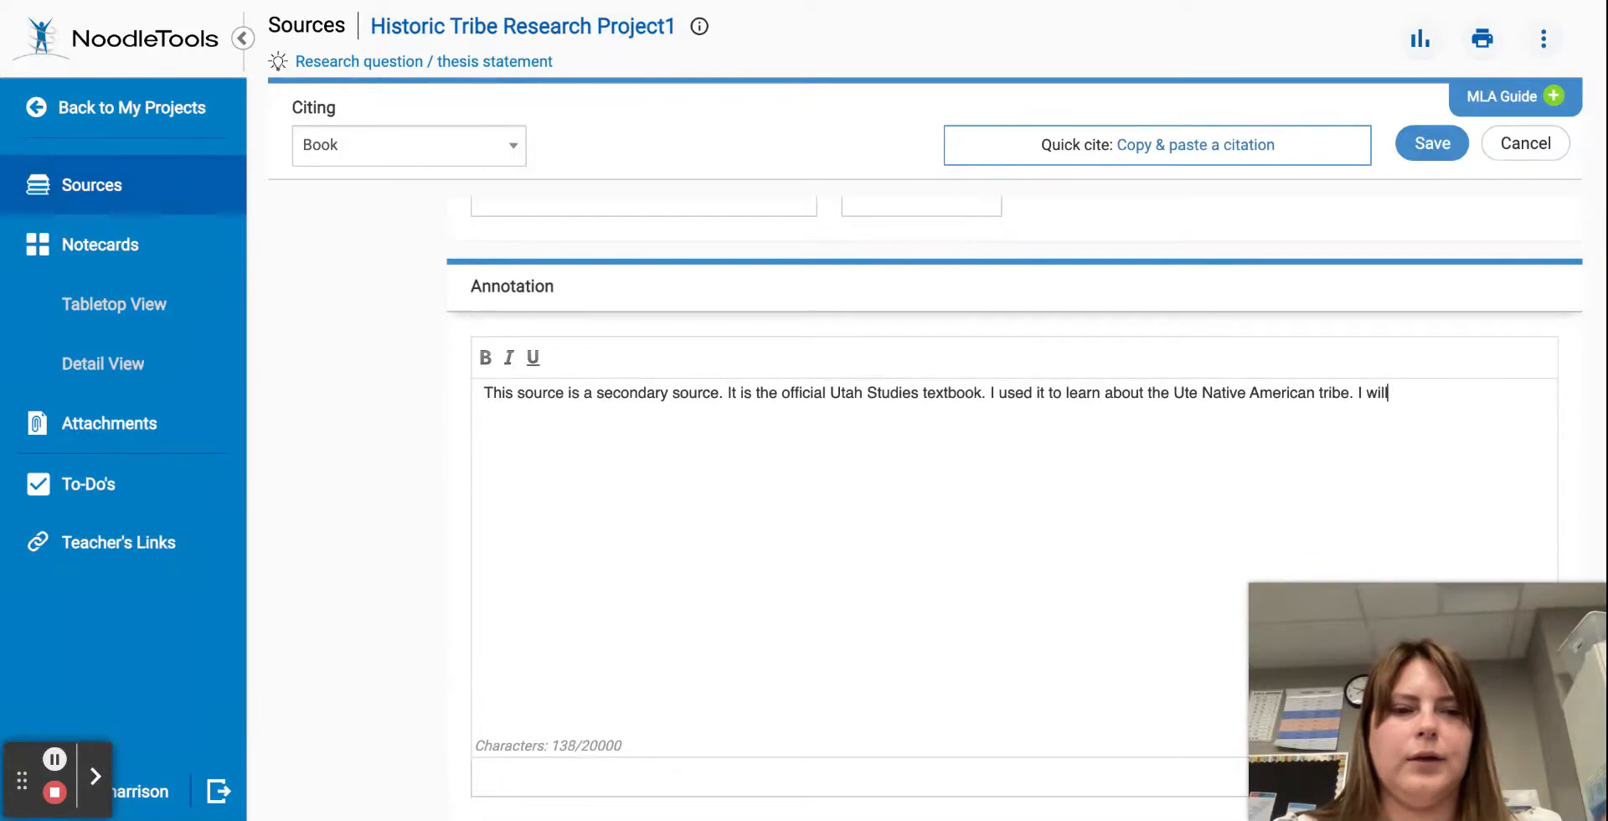
Add the sentence "I will use this on my digital poster for basic information." to the annotation.
{"action": "type", "text": " use this on my digi"}
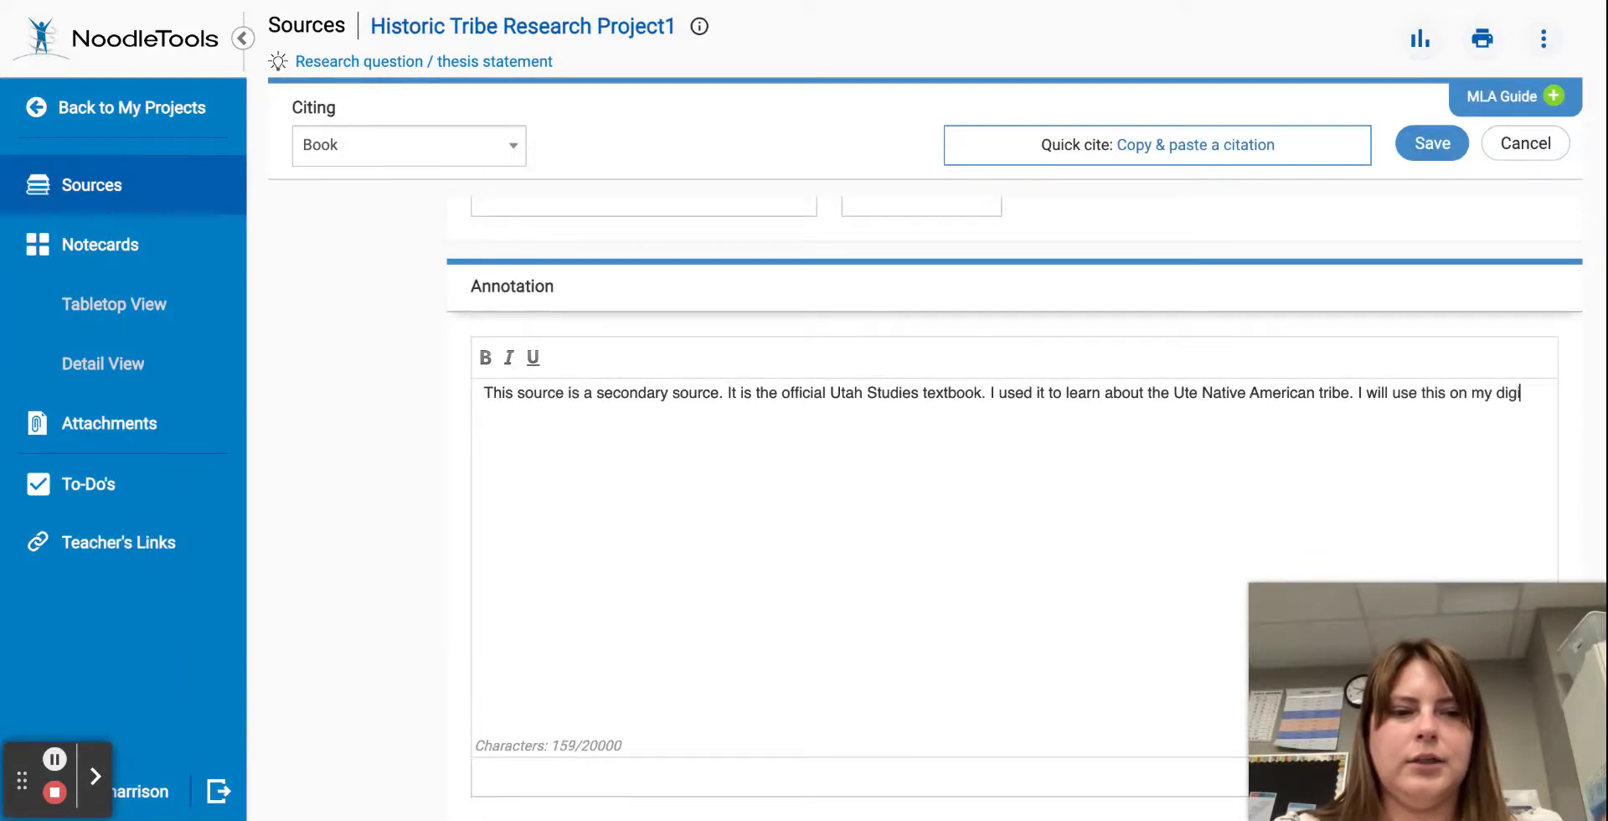
{"action": "type", "text": "tal poster for"}
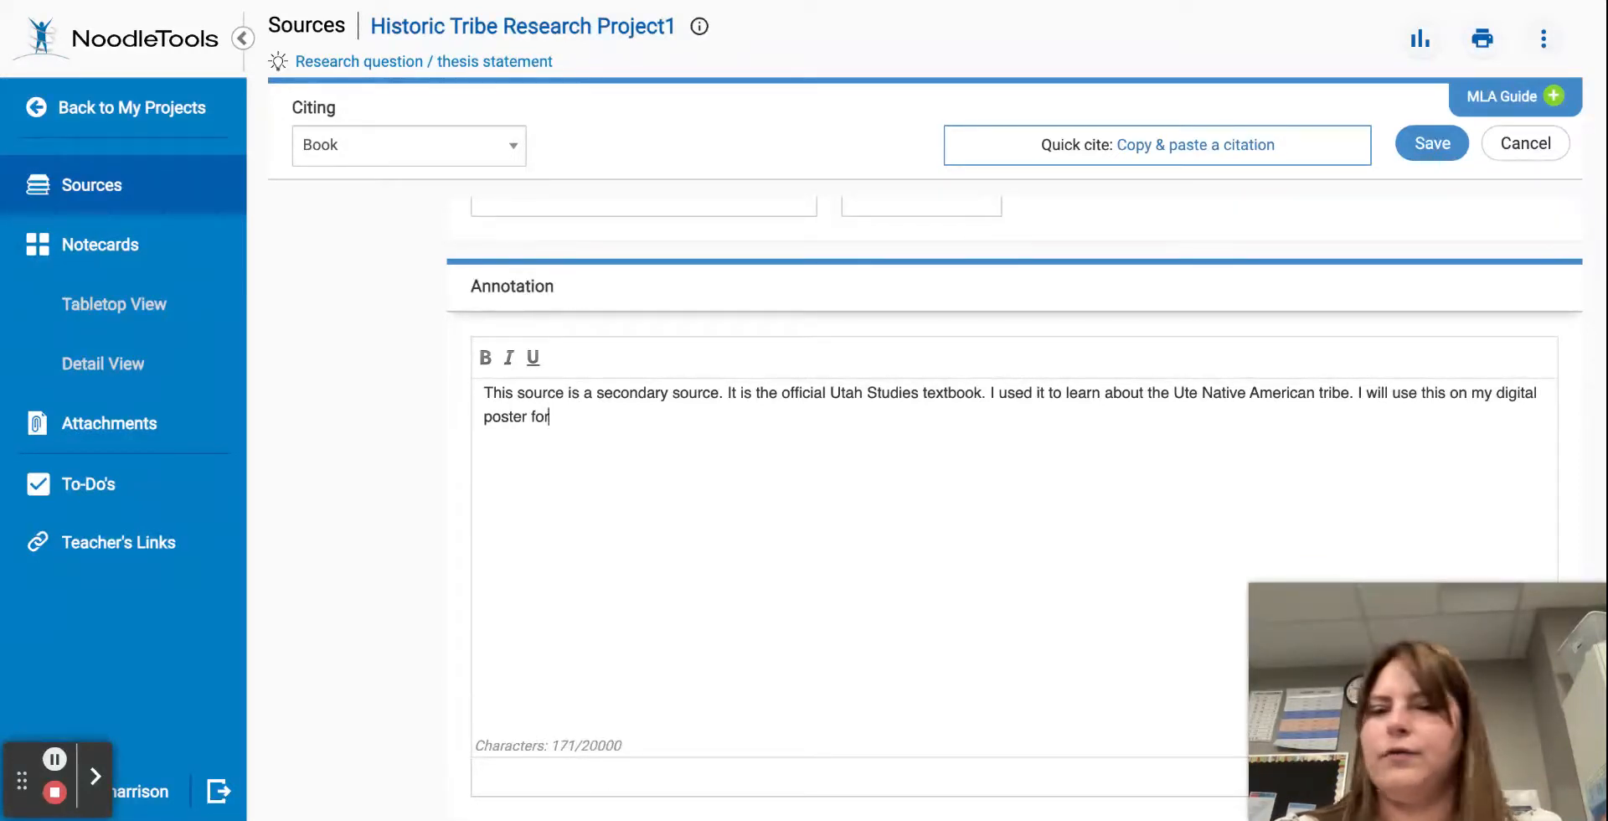
{"action": "type", "text": " basic i"}
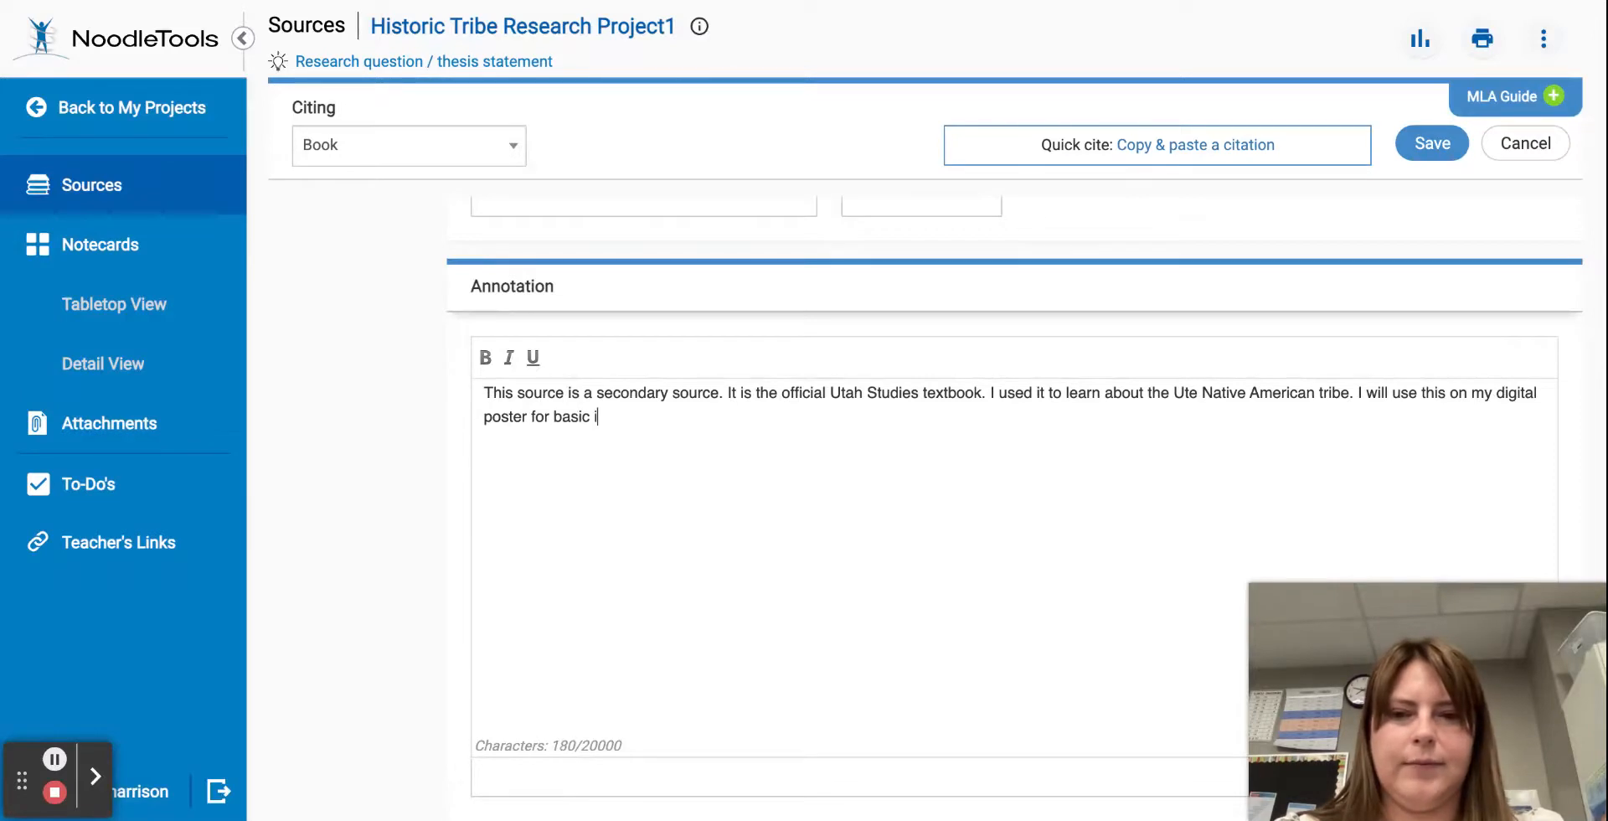
{"action": "type", "text": "nformation. I kn"}
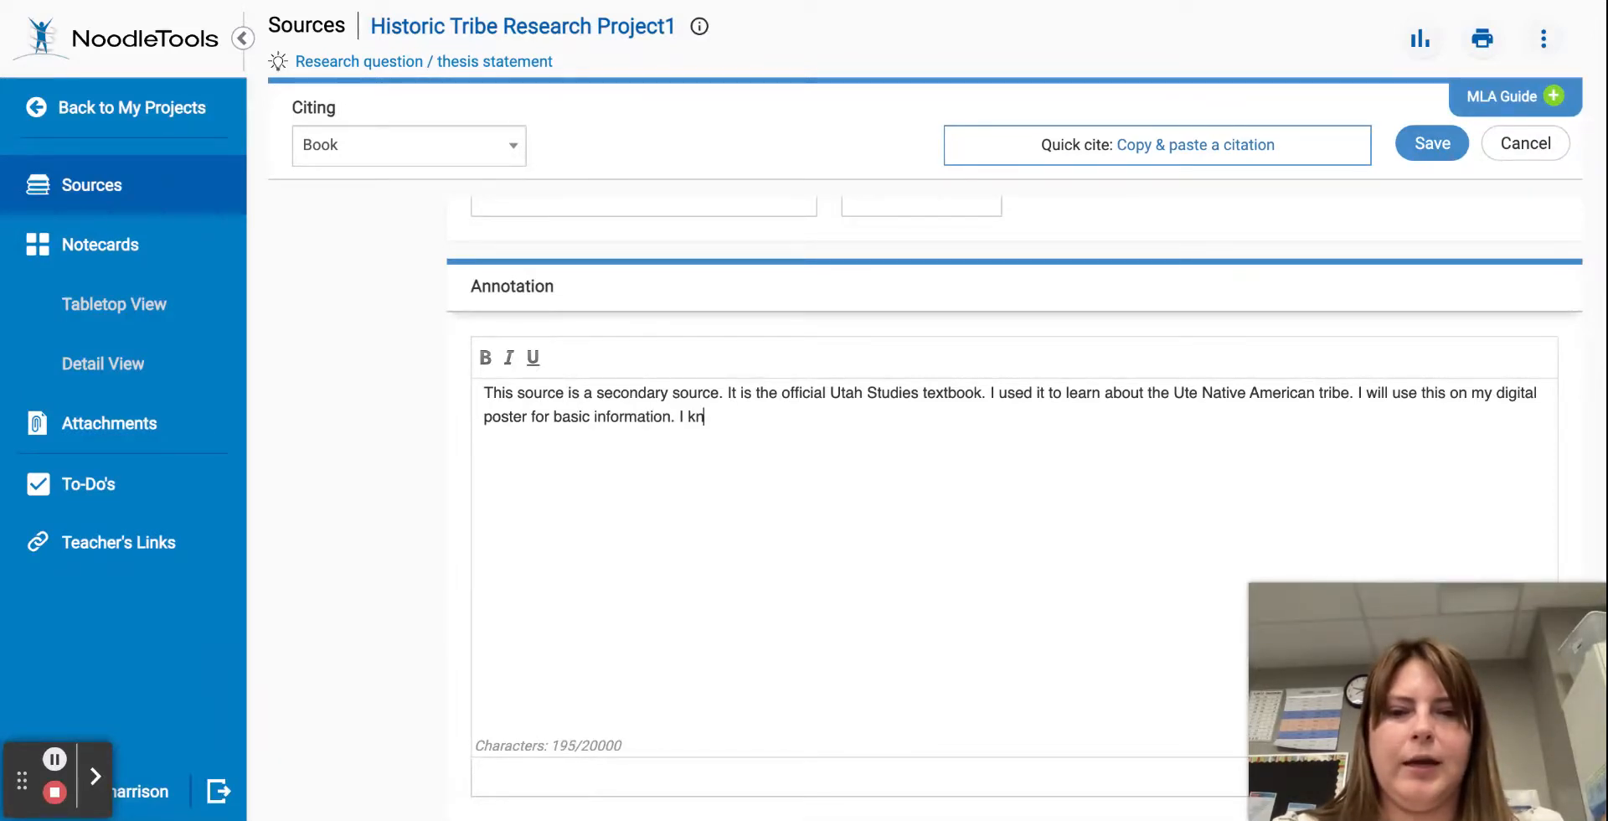
Finish the annotation with "I know it is reliable because it is a state approved textbook." and save the citation.
{"action": "type", "text": "ow it is reliable "}
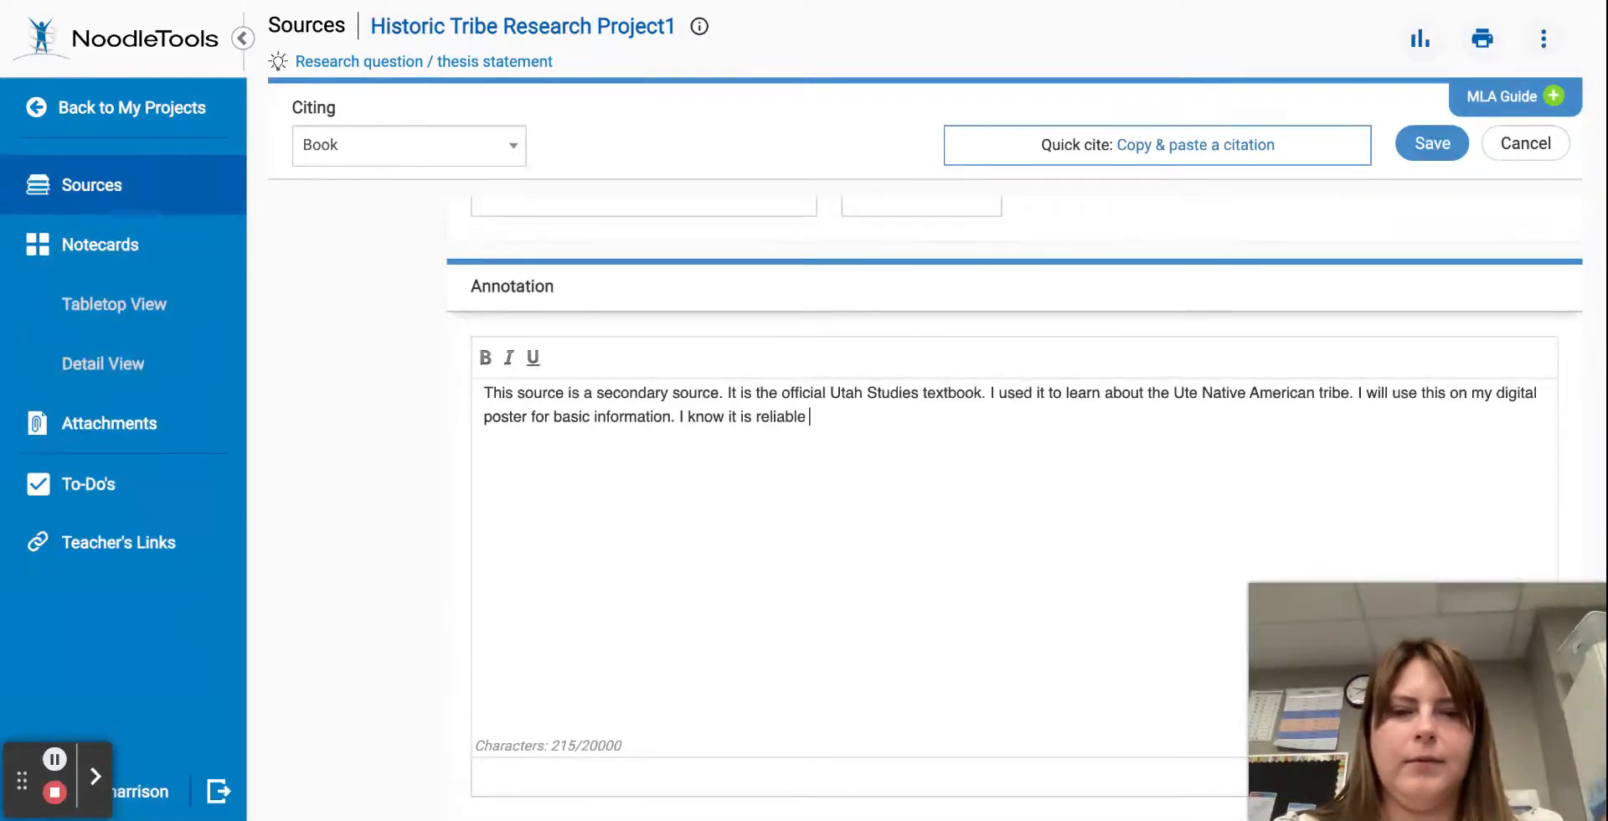
{"action": "type", "text": "because it is a "}
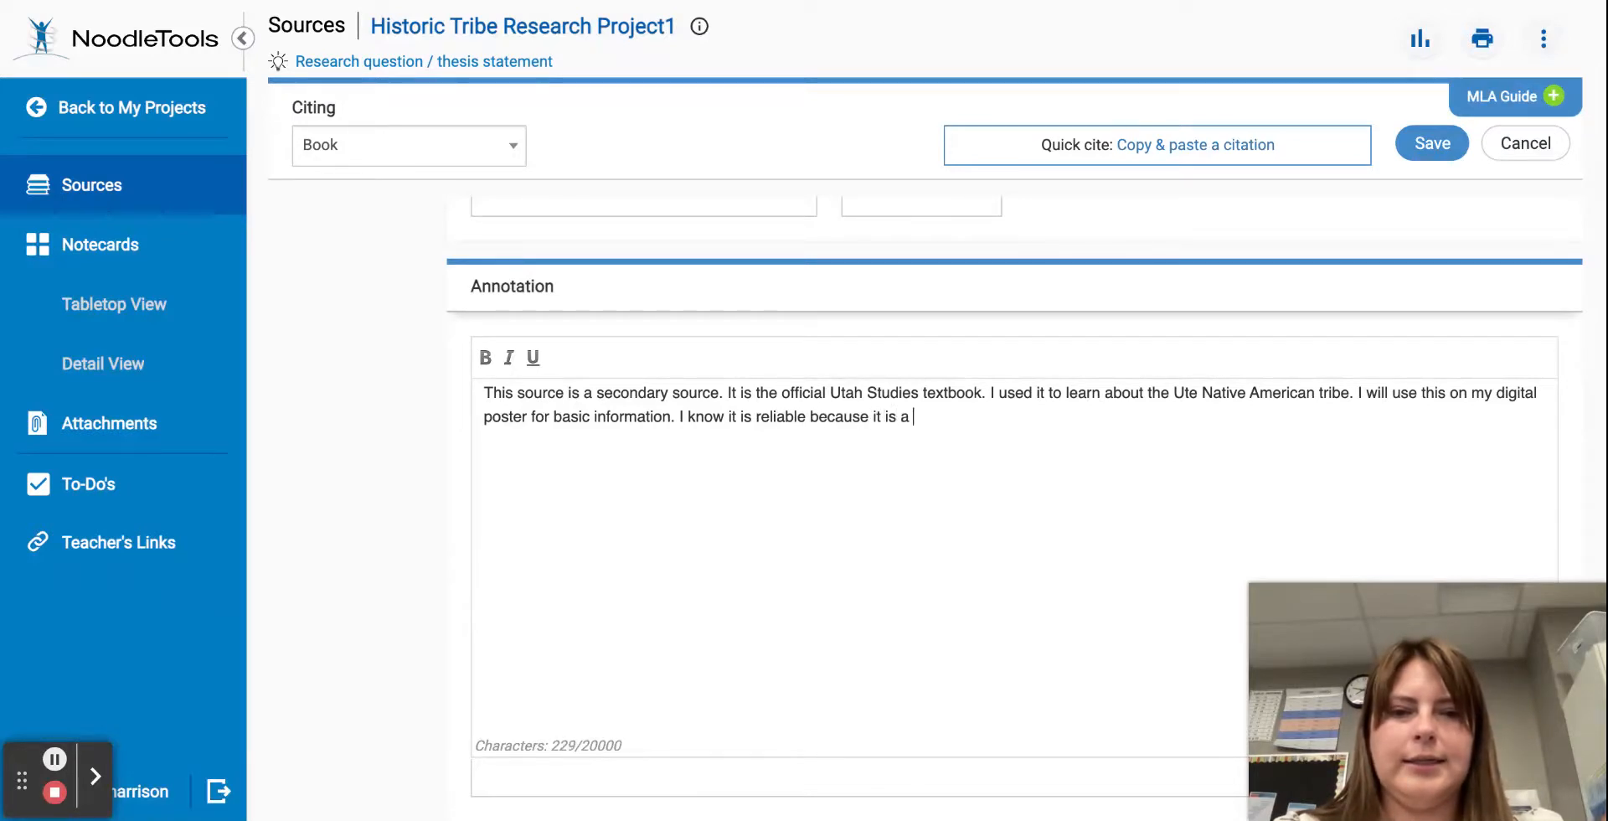
{"action": "type", "text": "state approved textbook."}
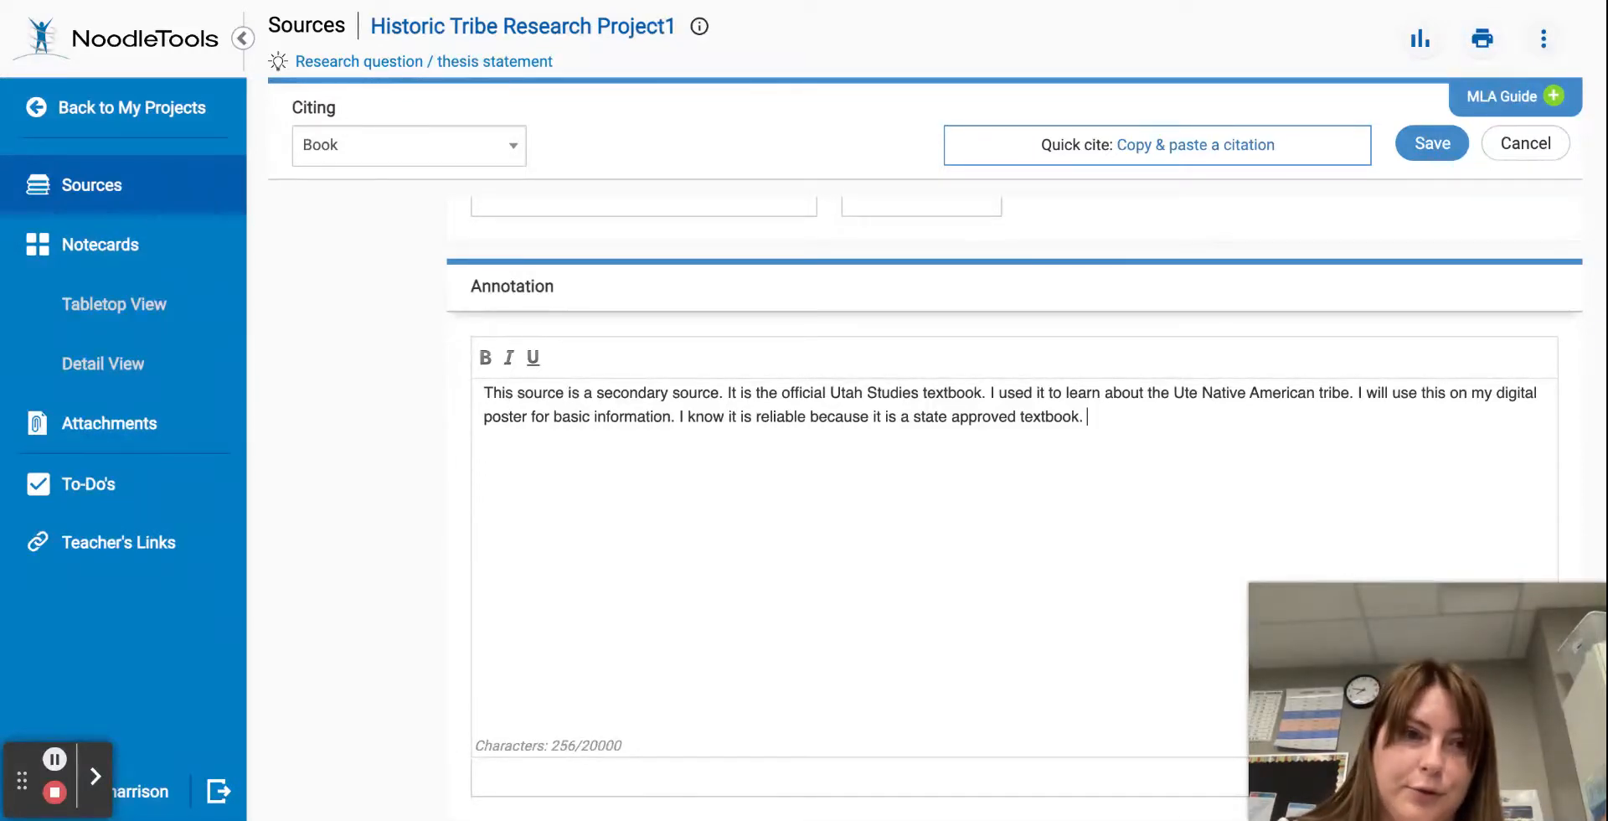
{"action": "left_click", "coordinate": [1427, 153]}
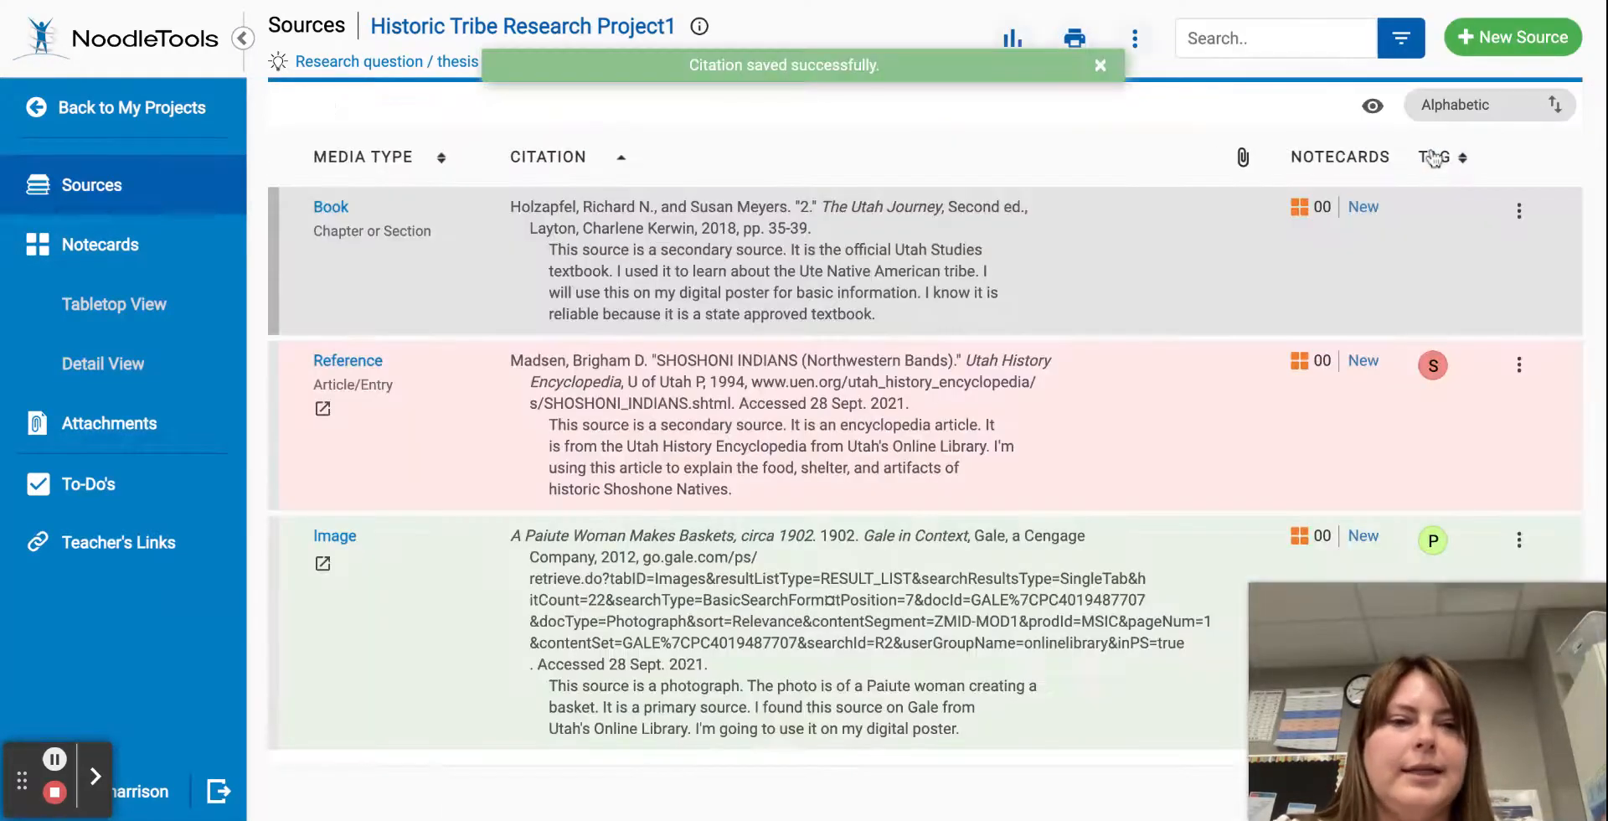
Tag the new book source for The Utah Journey as Secondary and give it the red color tag.
{"action": "left_click", "coordinate": [1435, 214]}
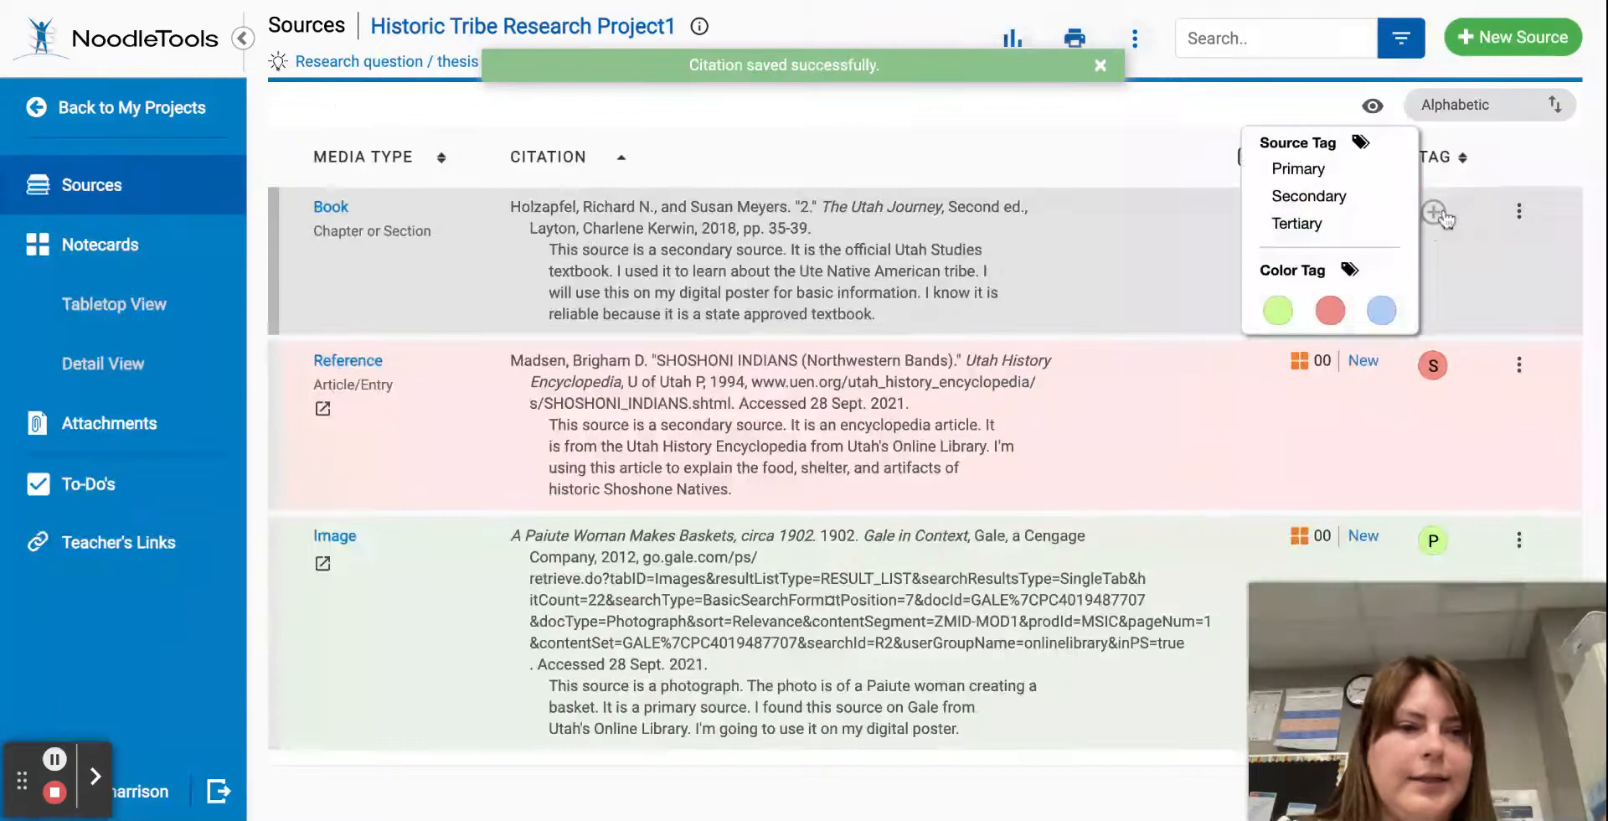
{"action": "left_click", "coordinate": [1360, 199]}
{"action": "left_click", "coordinate": [1434, 214]}
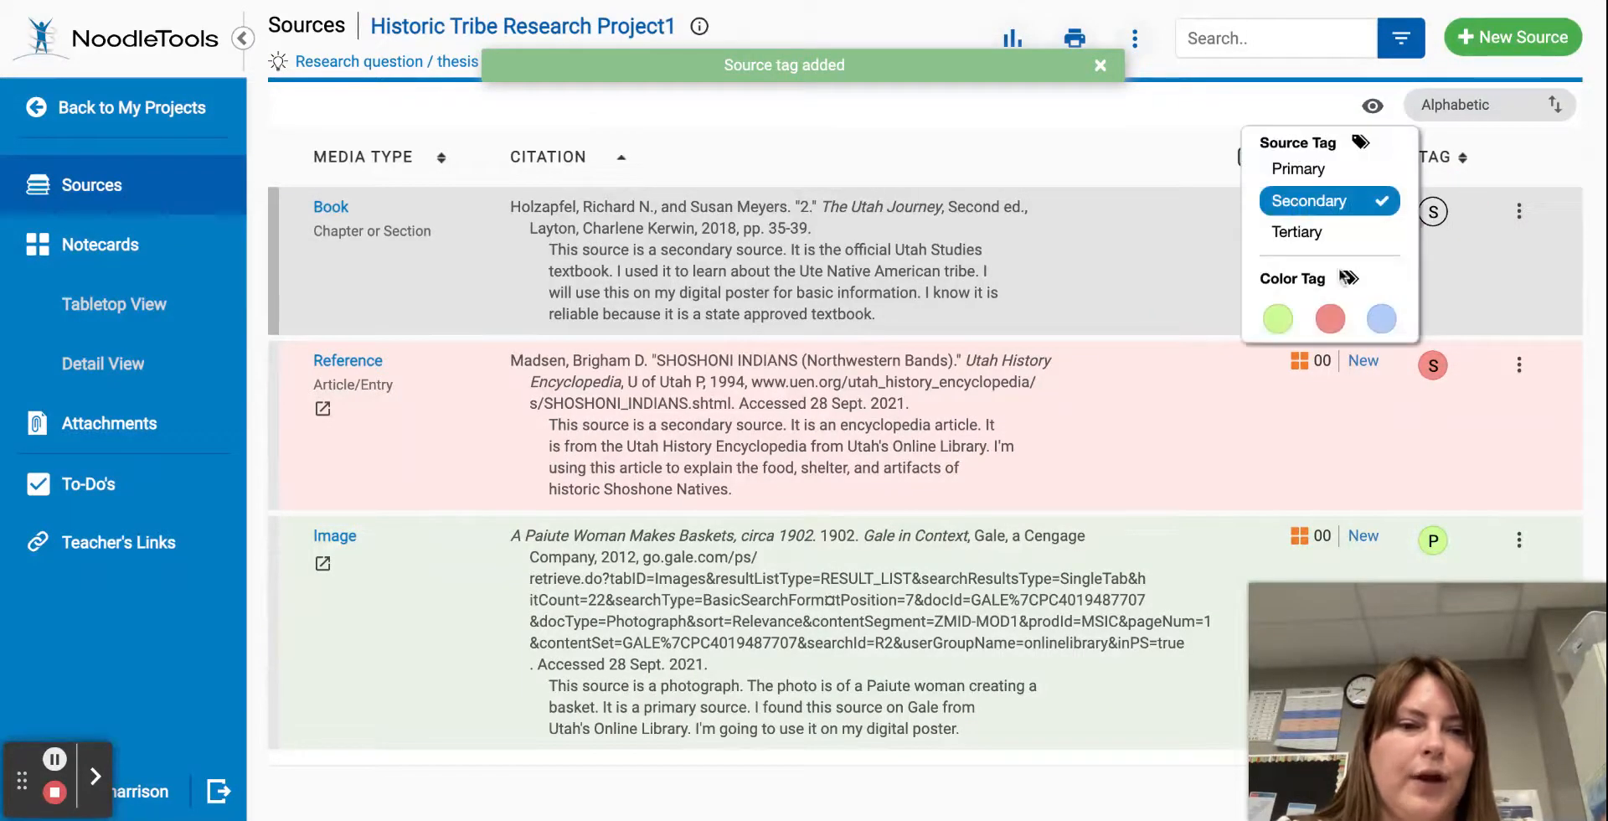
{"action": "left_click", "coordinate": [1329, 318]}
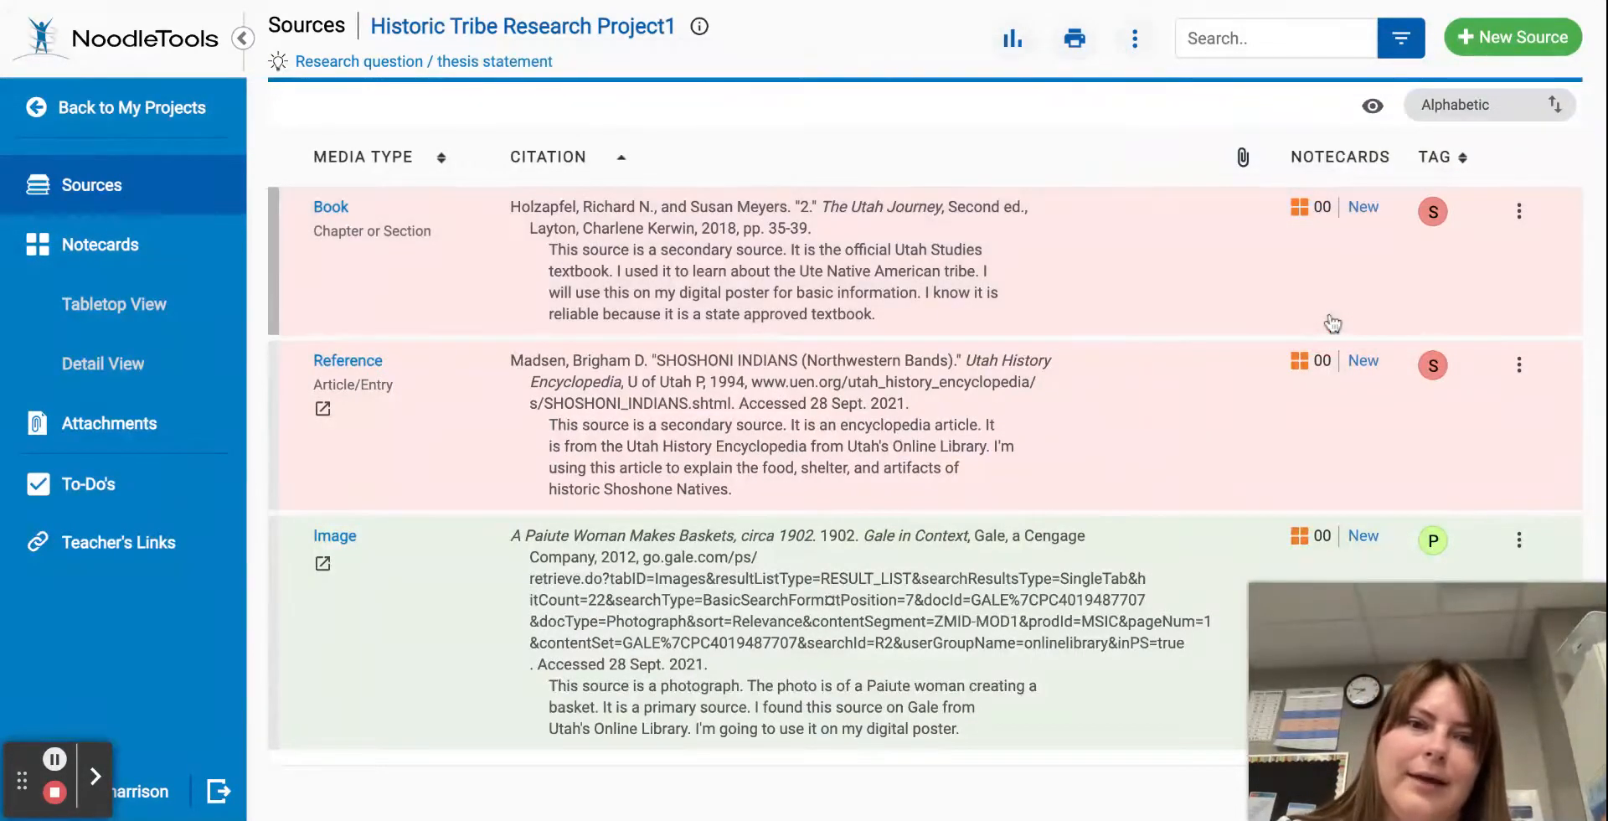